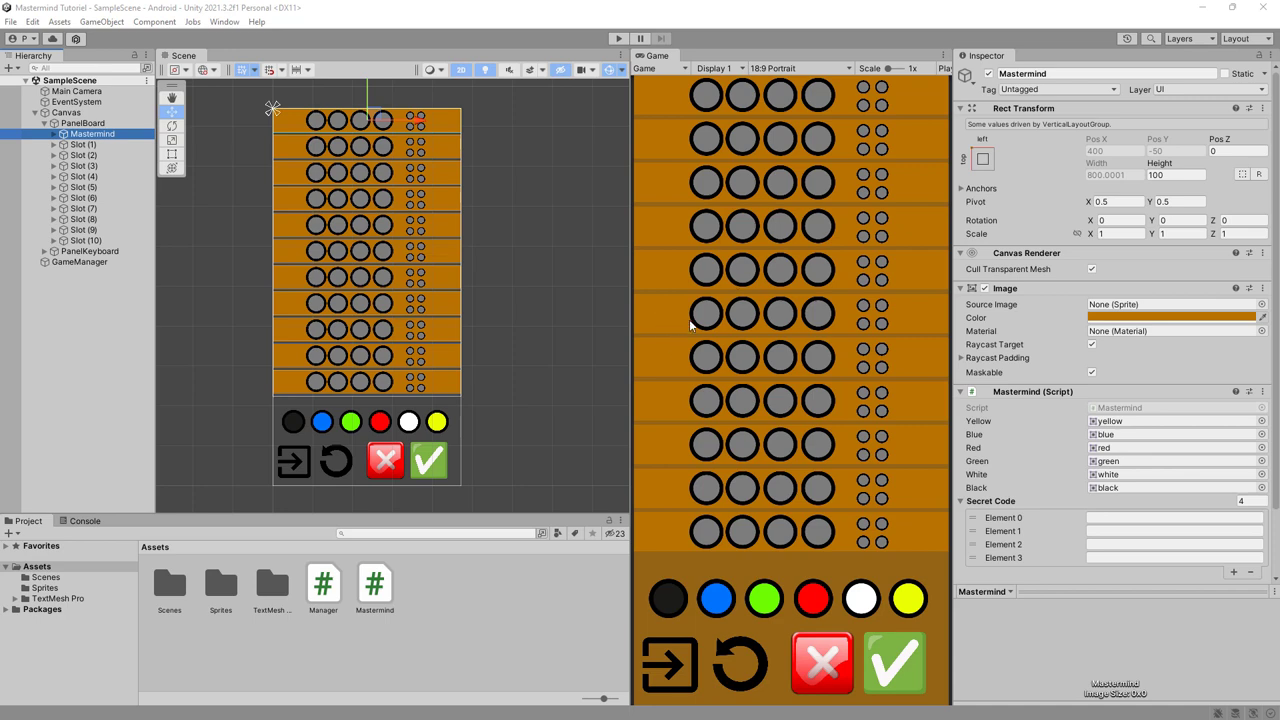
Test the game in play mode, then select the six colour keys Black through Yellow
{"action": "left_click", "coordinate": [618, 38]}
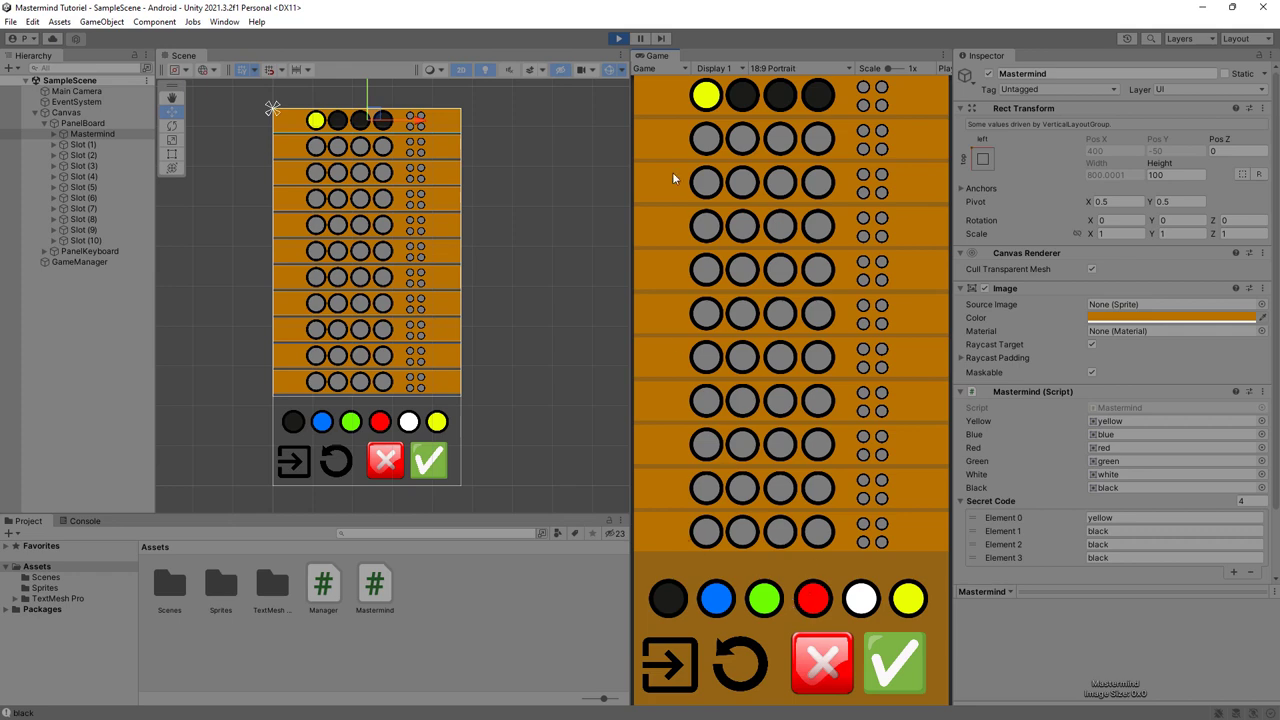
{"action": "left_click", "coordinate": [618, 38]}
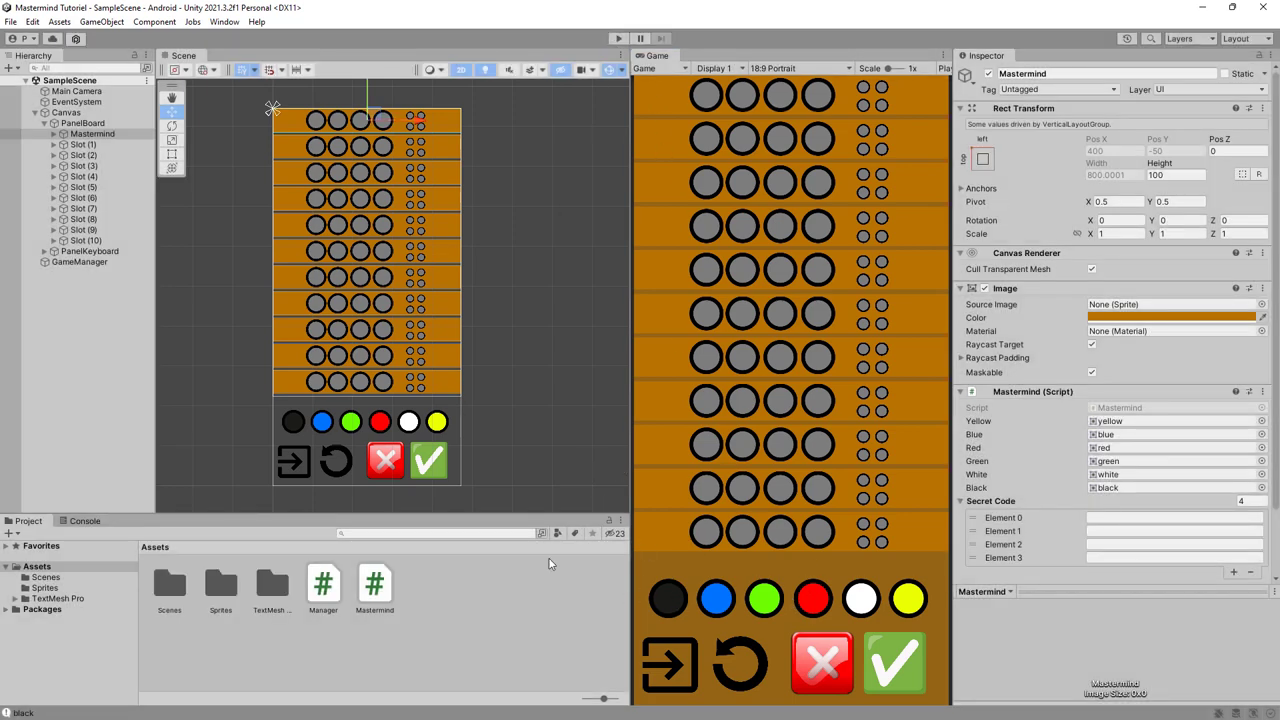
{"action": "left_click", "coordinate": [294, 426]}
{"action": "left_click", "coordinate": [294, 426]}
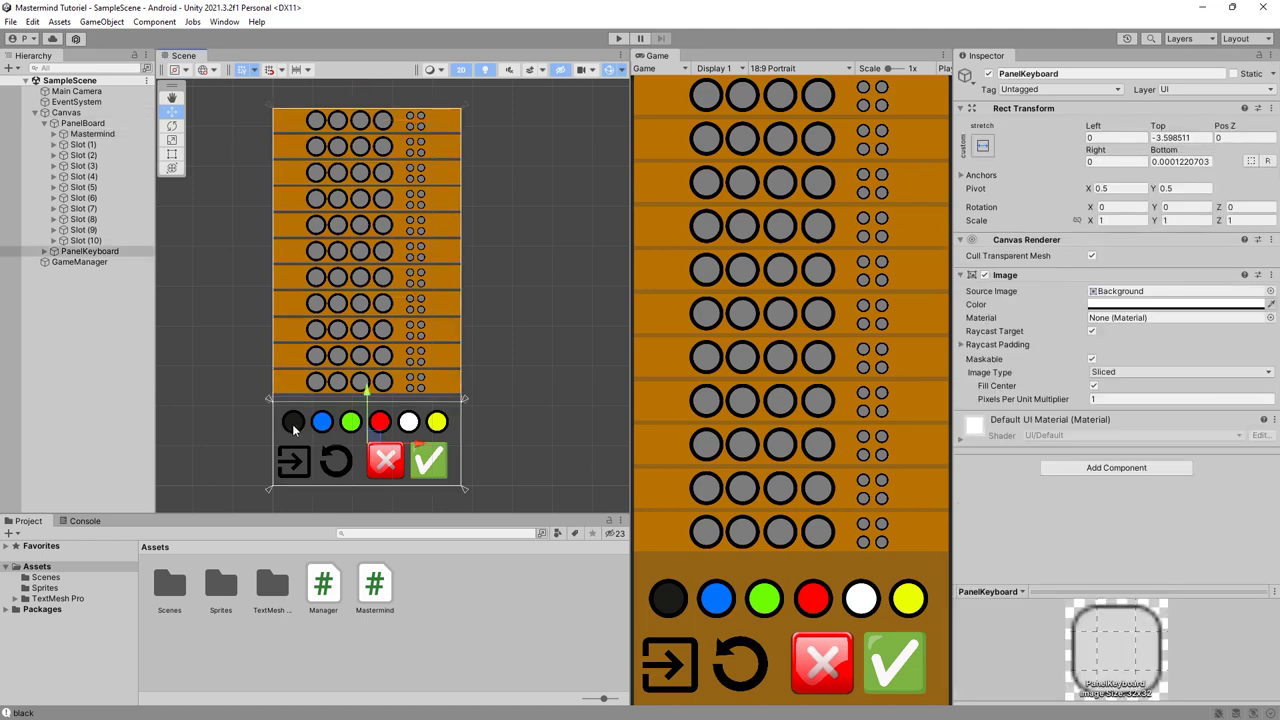
{"action": "left_click", "coordinate": [294, 426]}
{"action": "left_click", "coordinate": [78, 272], "text": "ctrl"}
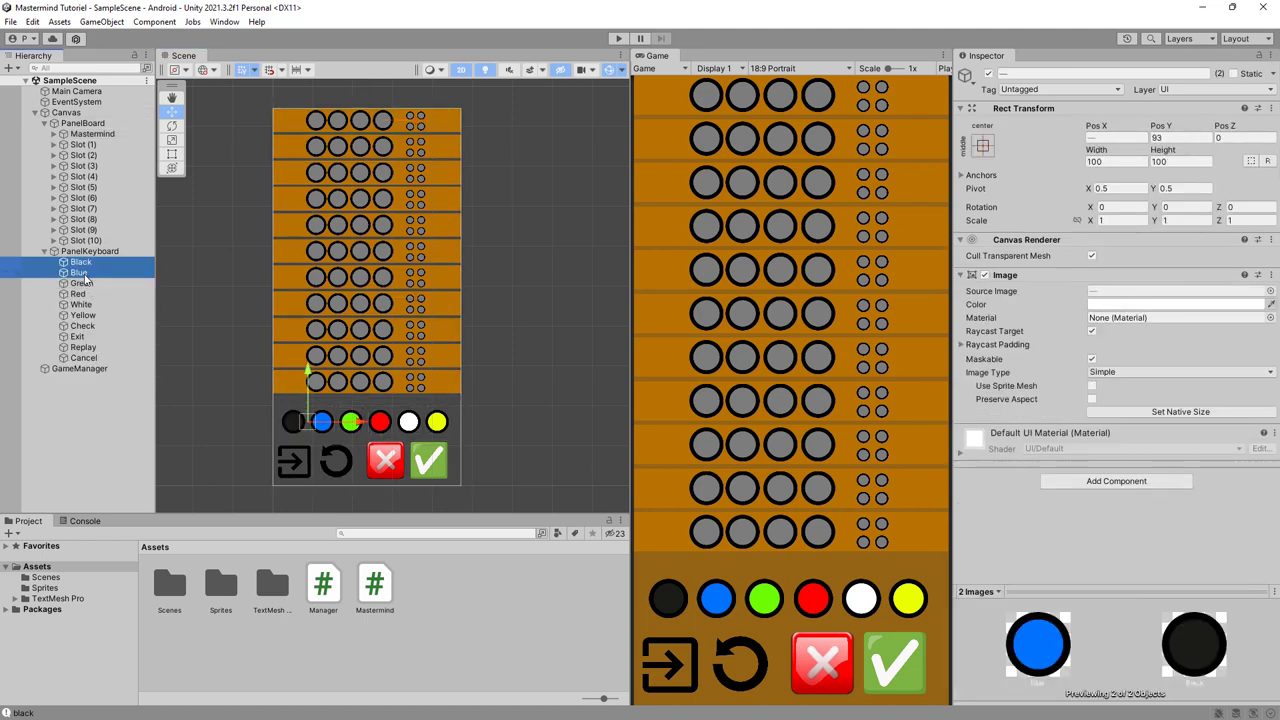
{"action": "left_click", "coordinate": [80, 283], "text": "ctrl"}
{"action": "left_click", "coordinate": [80, 293], "text": "ctrl"}
{"action": "left_click", "coordinate": [81, 304], "text": "ctrl"}
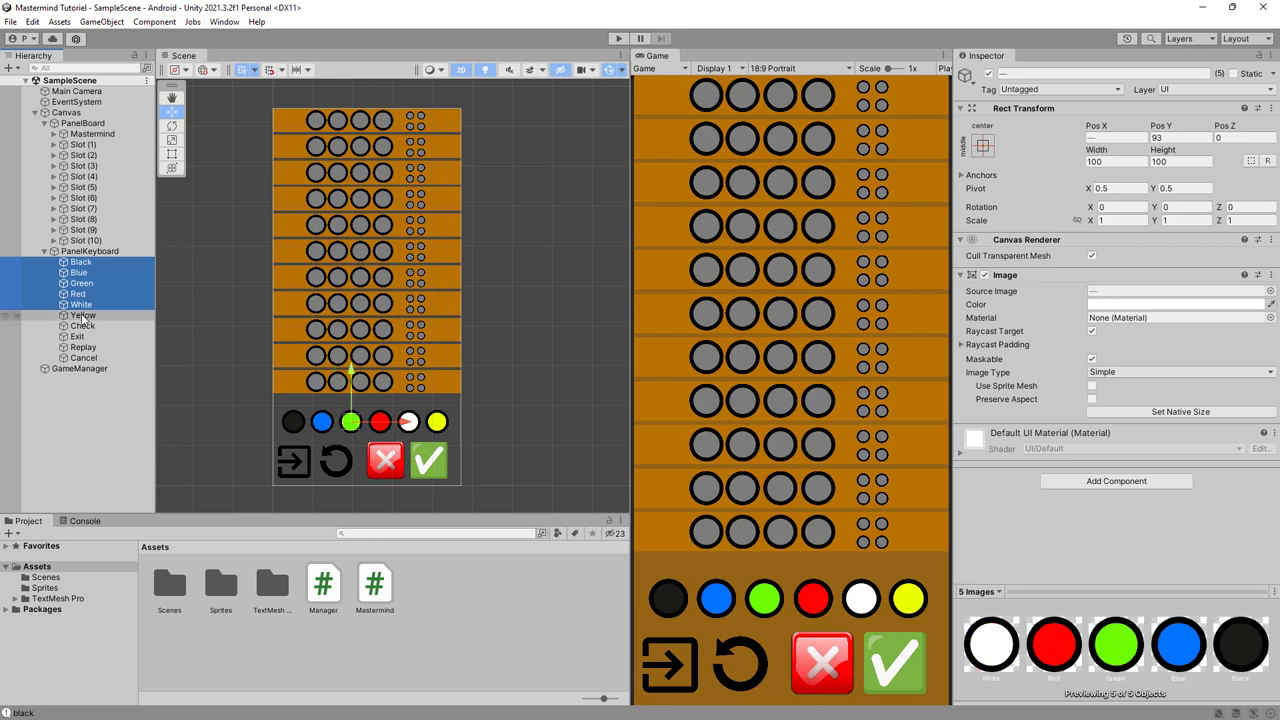
{"action": "left_click", "coordinate": [82, 315], "text": "ctrl"}
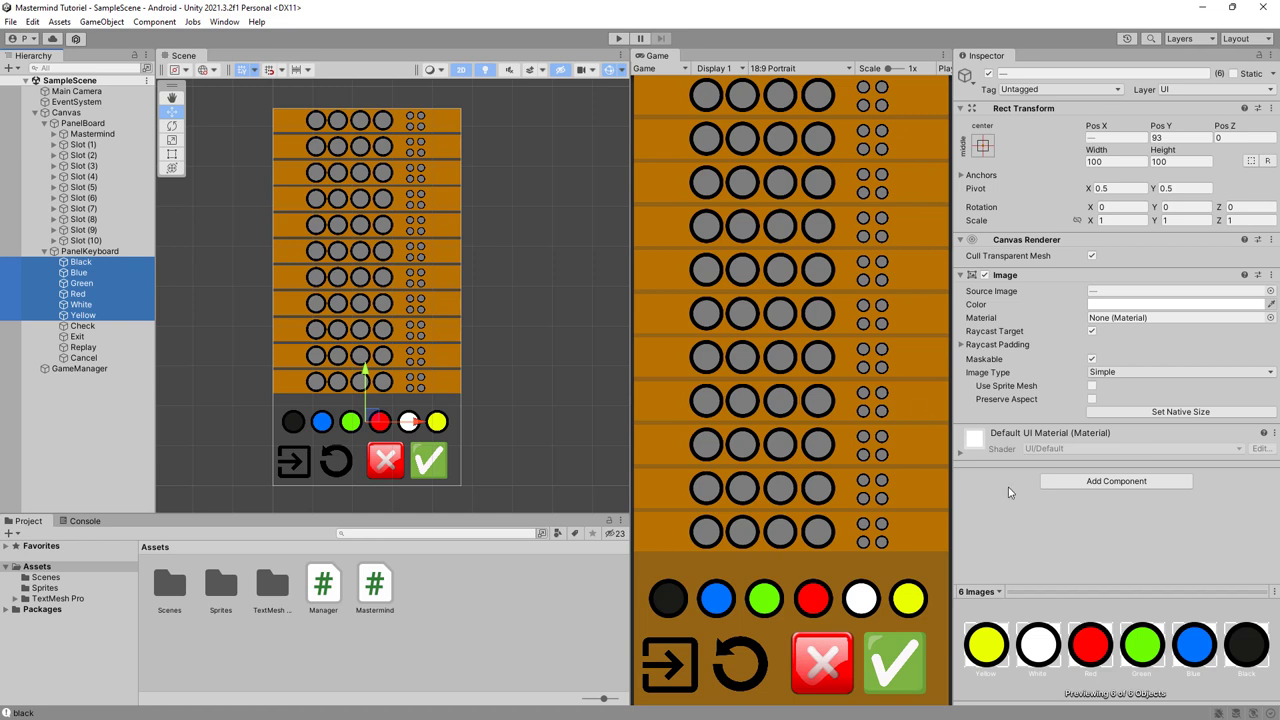
Add a Box Collider 2D and an Event Trigger to all six keys
{"action": "left_click", "coordinate": [1060, 484]}
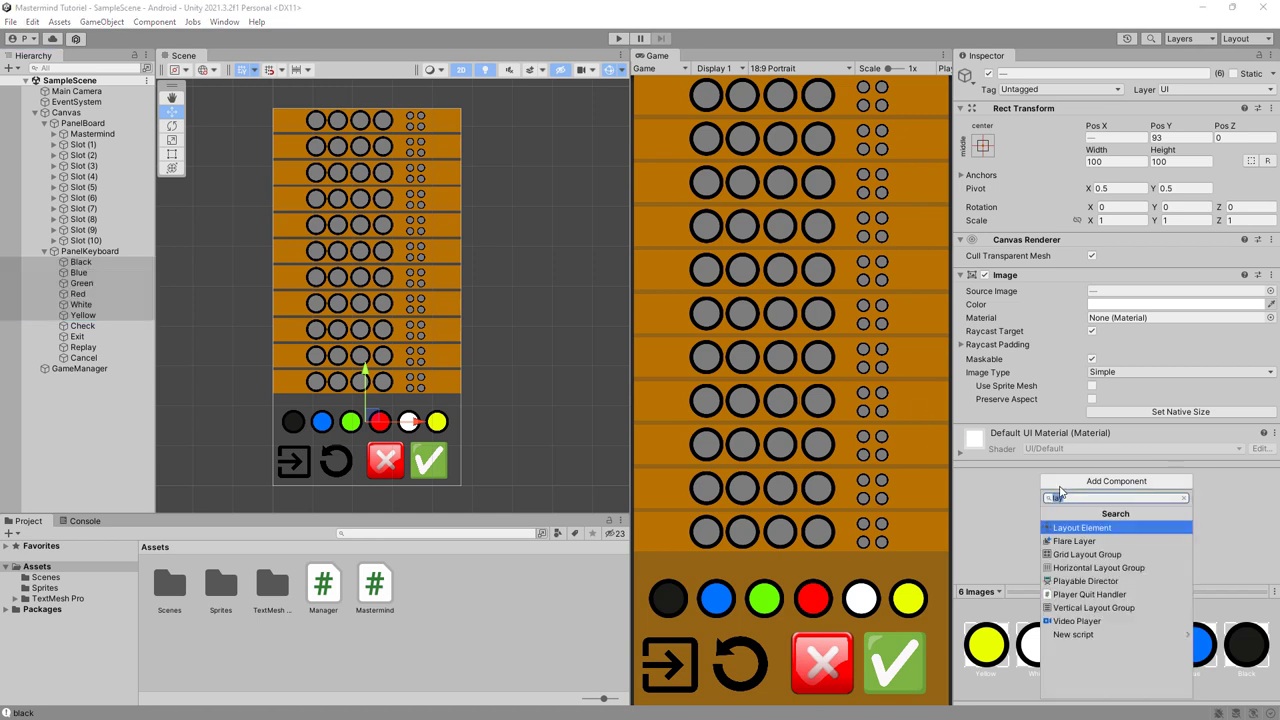
{"action": "type", "text": "bo"}
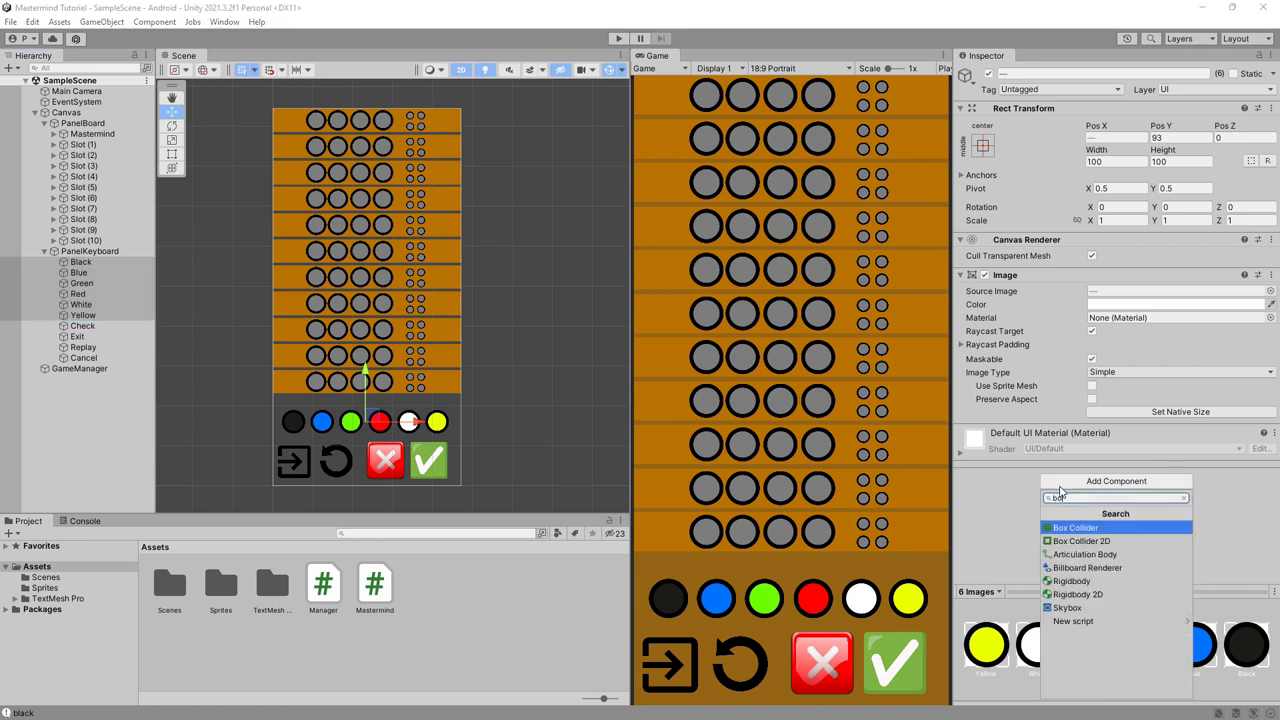
{"action": "left_click", "coordinate": [1081, 541]}
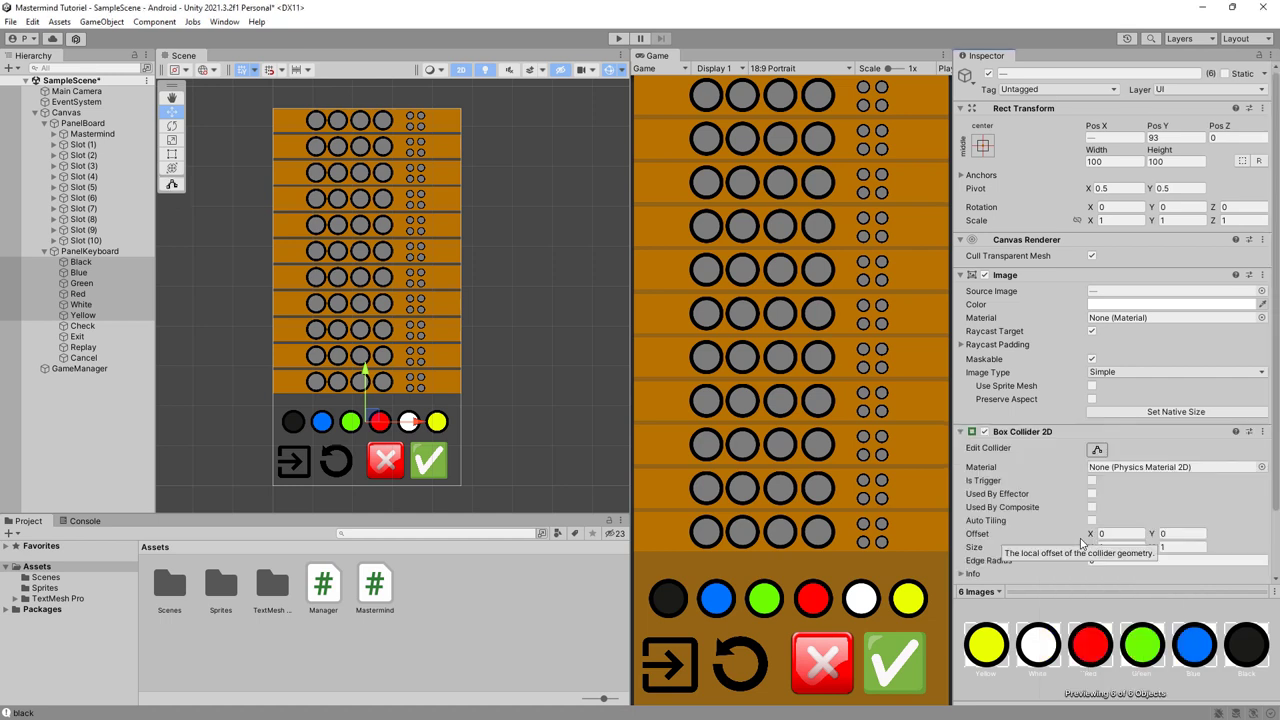
{"action": "left_click", "coordinate": [962, 433]}
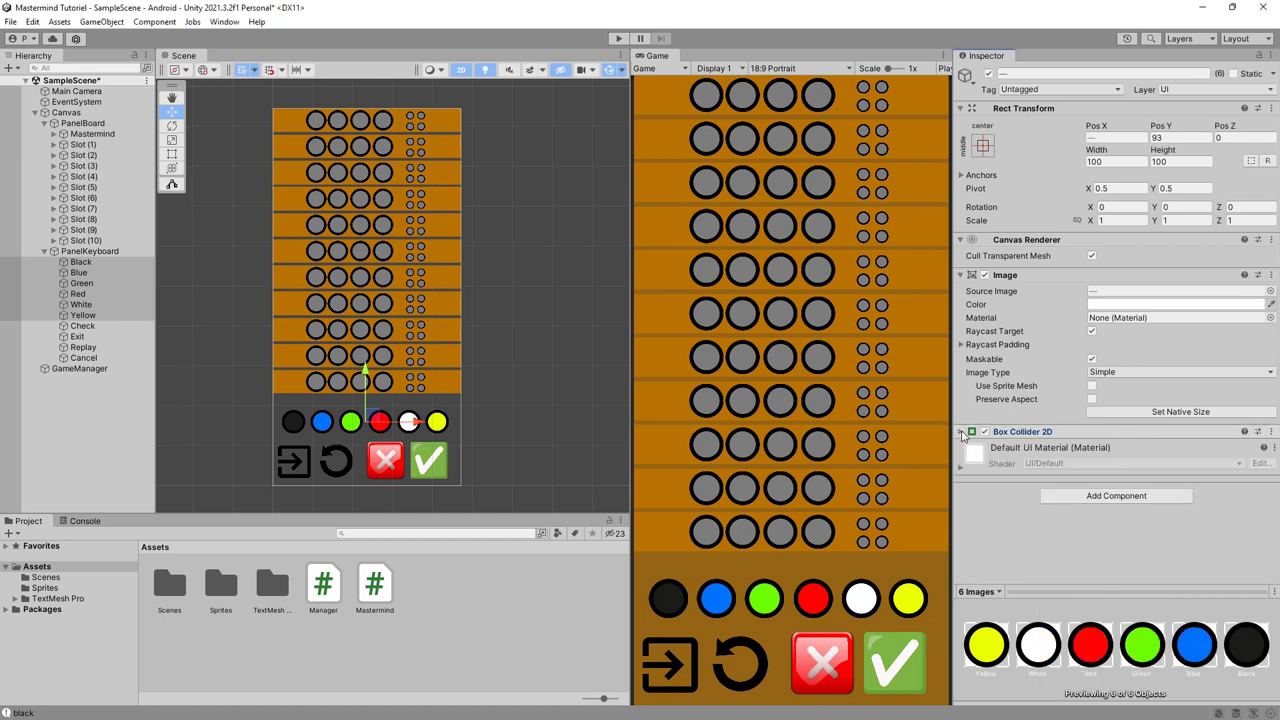
{"action": "left_click", "coordinate": [1070, 496]}
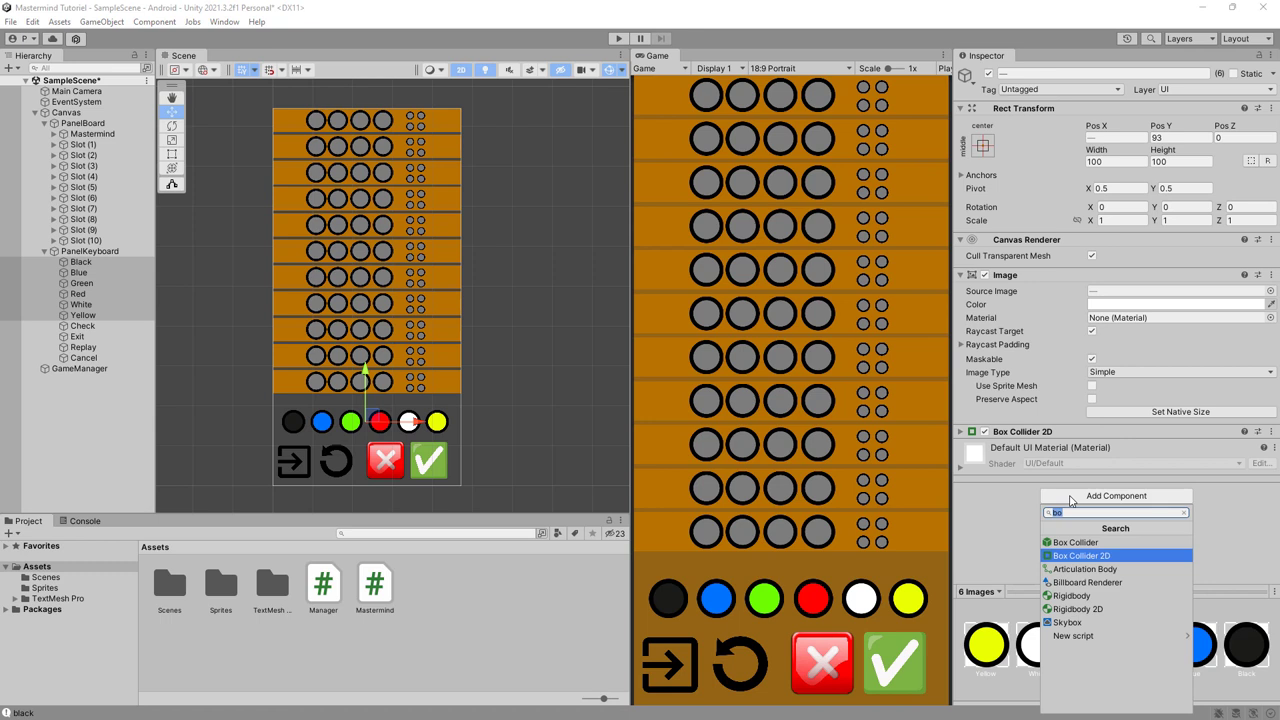
{"action": "type", "text": "eve"}
{"action": "left_click", "coordinate": [1090, 556]}
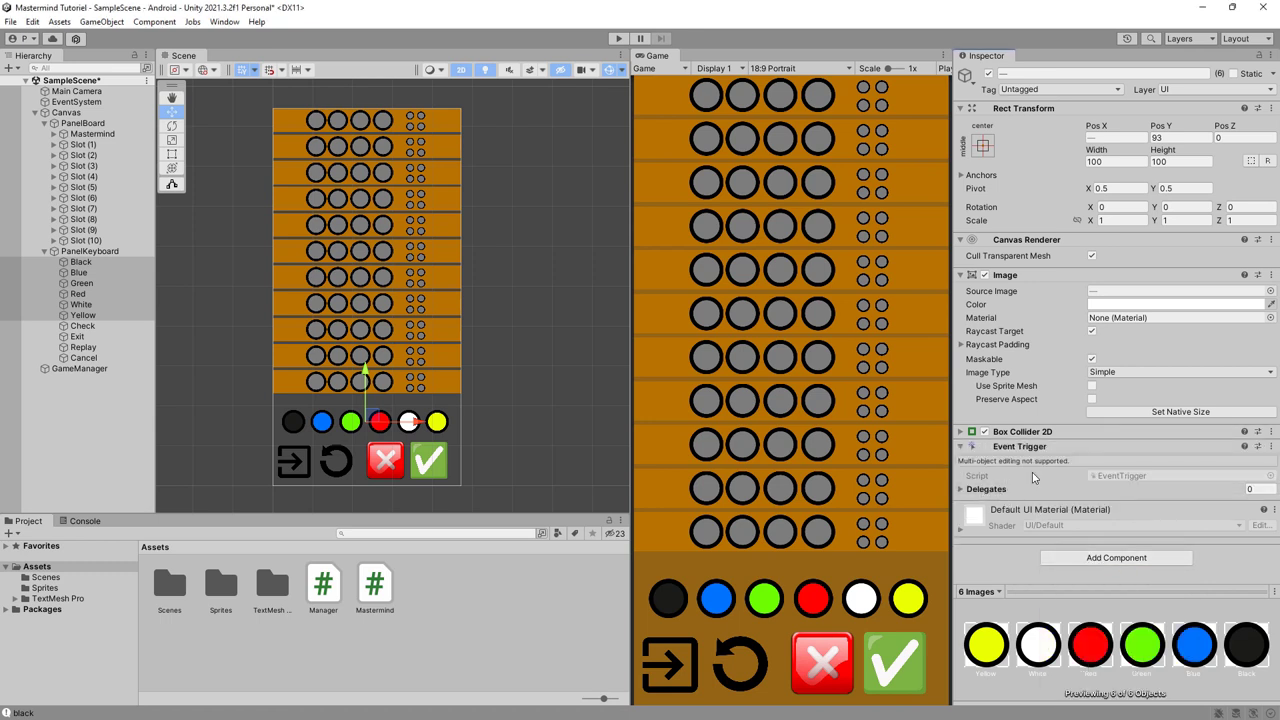
Select only the Black key, view its Event Trigger event types, then open Manager.cs in Visual Studio
{"action": "left_click", "coordinate": [84, 264]}
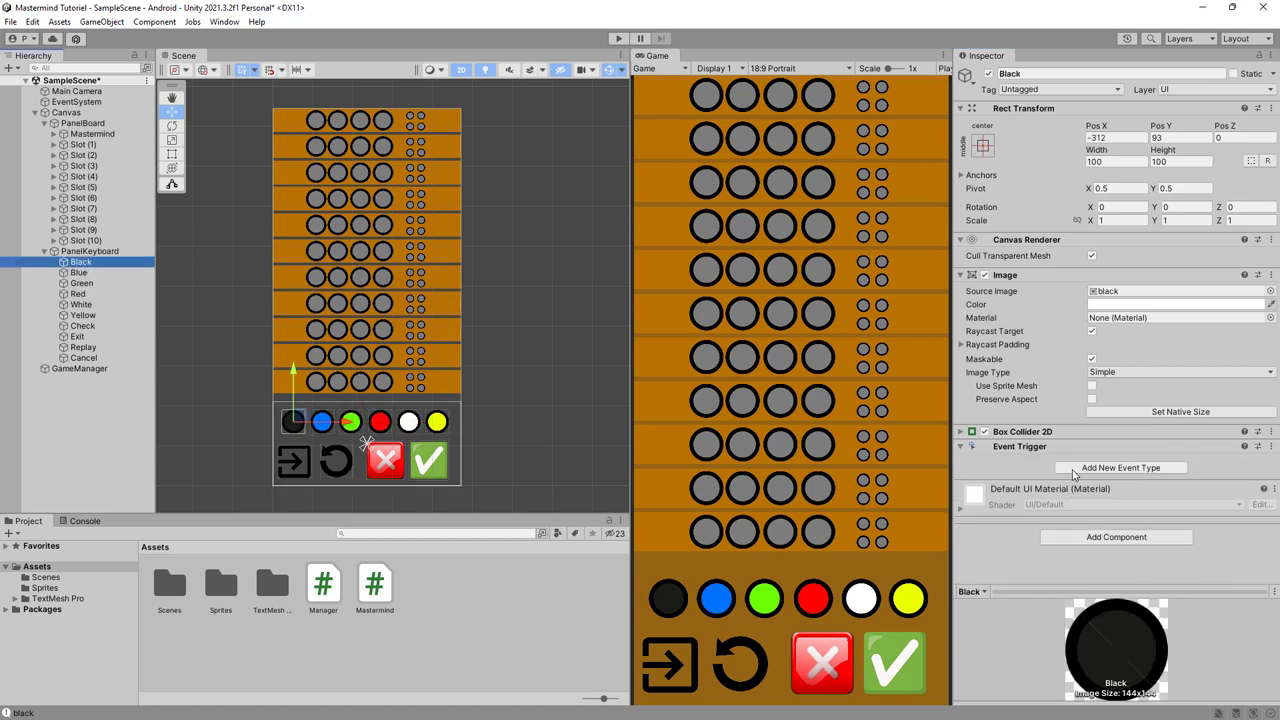
{"action": "left_click", "coordinate": [1073, 474]}
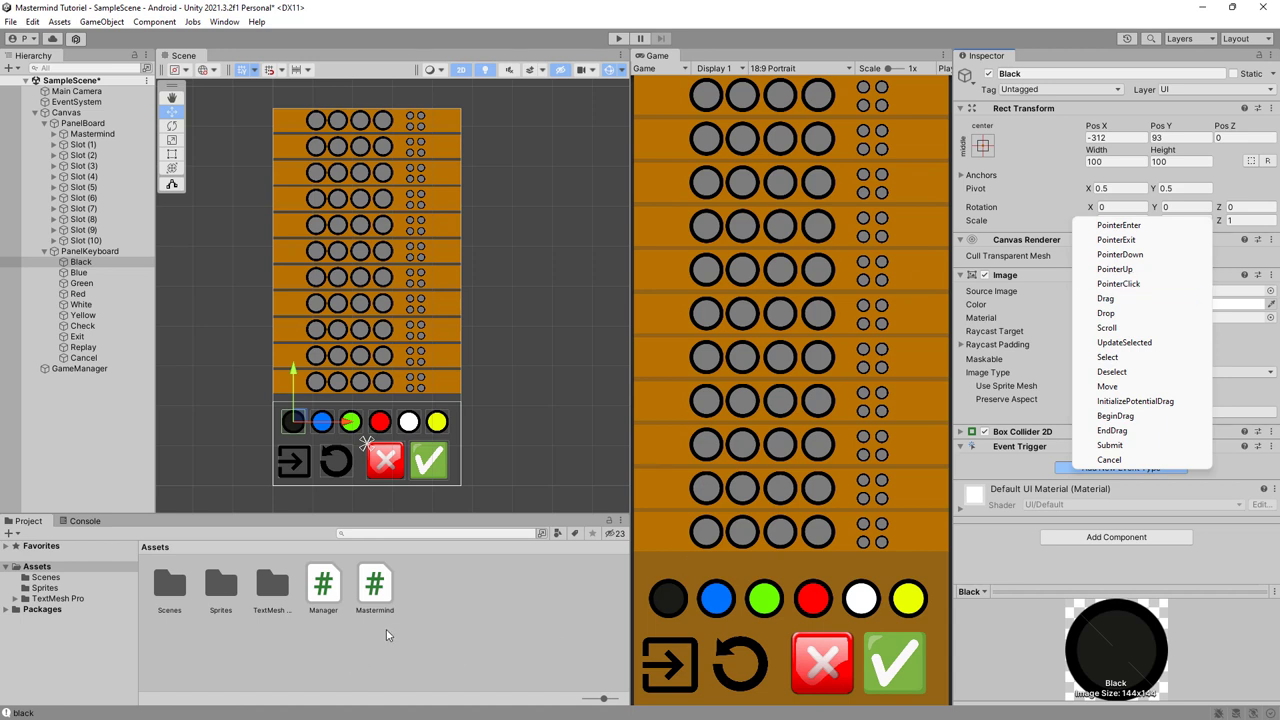
{"action": "double_click", "coordinate": [331, 597]}
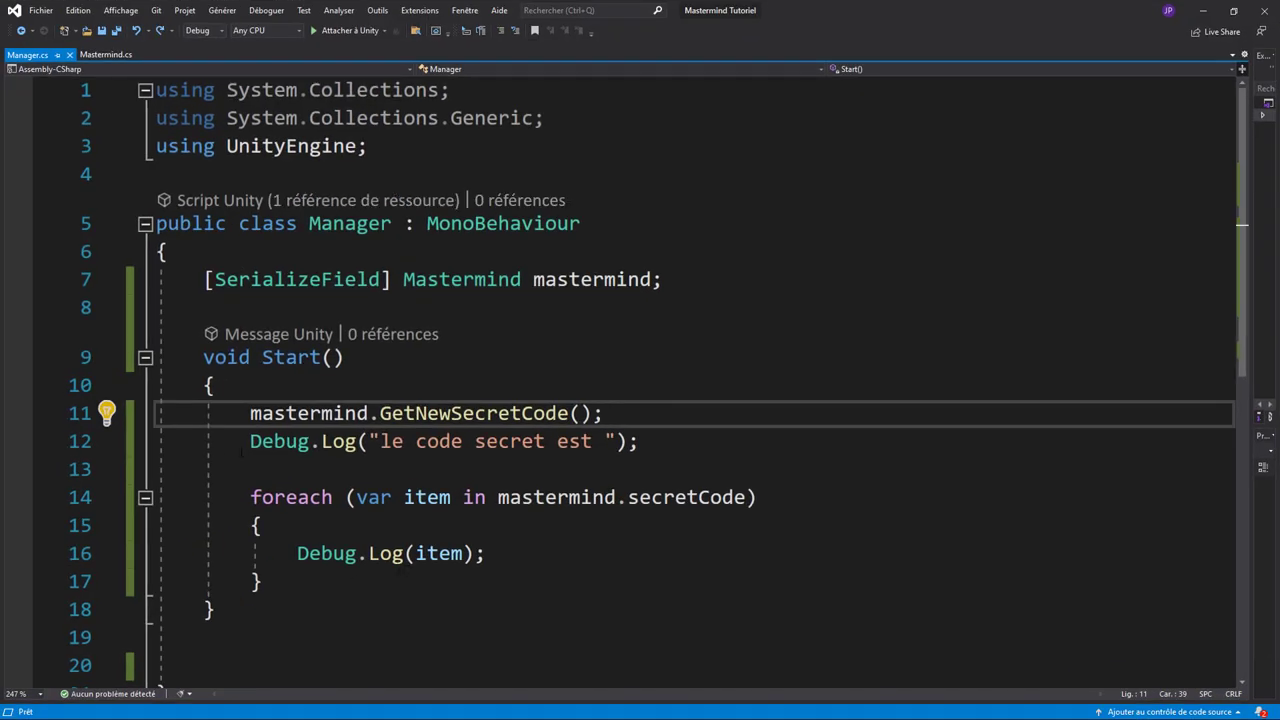
Delete the Debug.Log and foreach lines from Start() and add a blank line below the mastermind field
{"action": "left_click_drag", "start_coordinate": [248, 441], "coordinate": [264, 581]}
{"action": "key", "text": "Delete"}
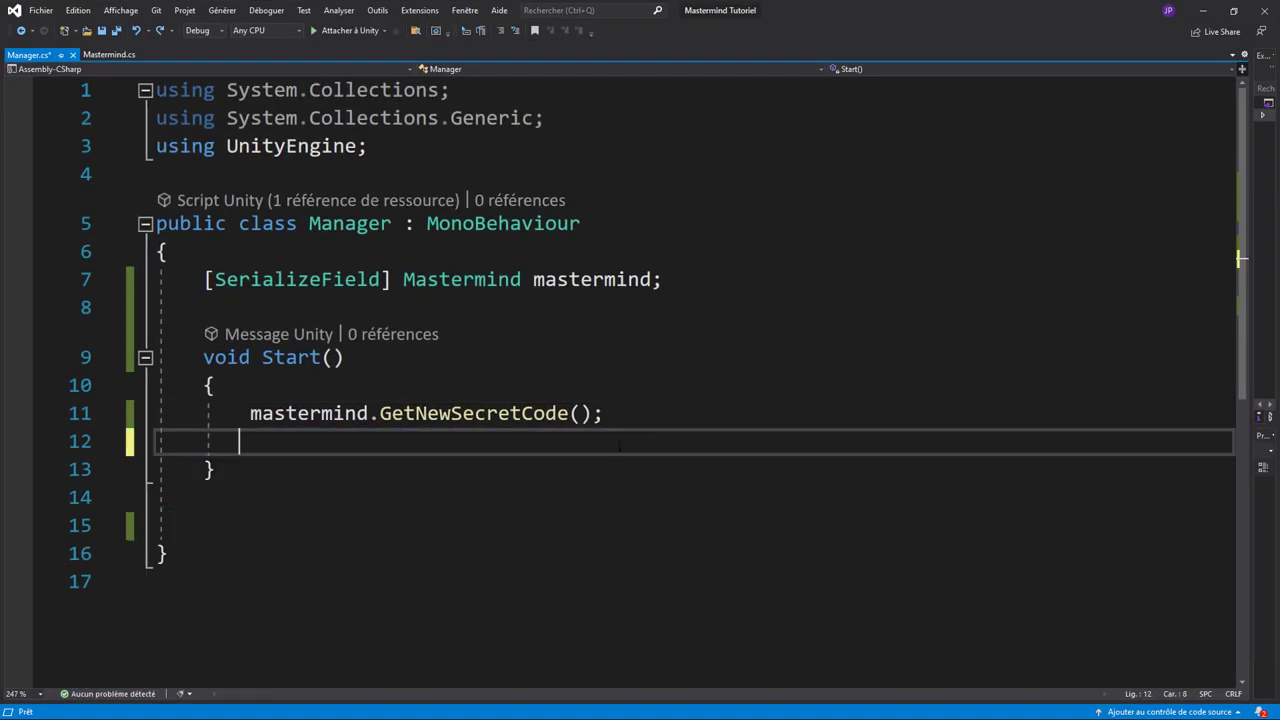
{"action": "key", "text": "BackSpace"}
{"action": "key", "text": "Down"}
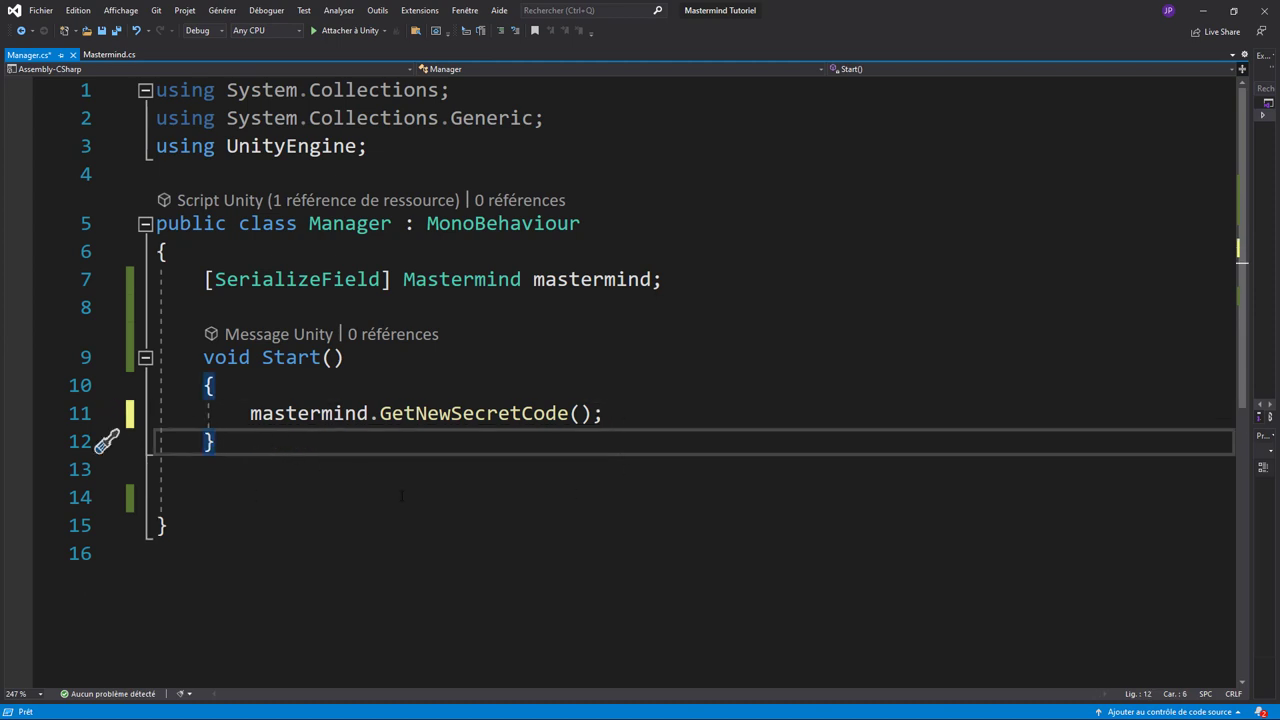
{"action": "left_click", "coordinate": [686, 279]}
{"action": "key", "text": "Return"}
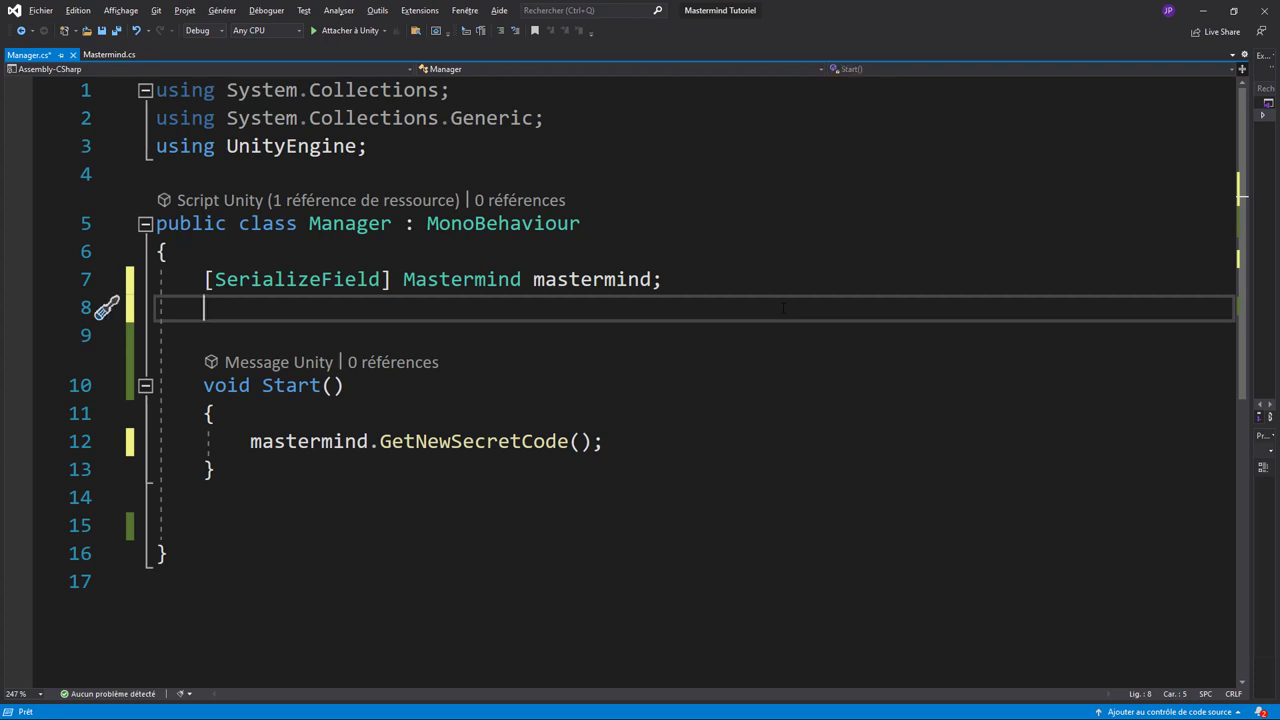
Declare '[SerializeField] GameObject[] gameSlot = new GameObject[10];' and save Manager.cs
{"action": "type", "text": "[ser"}
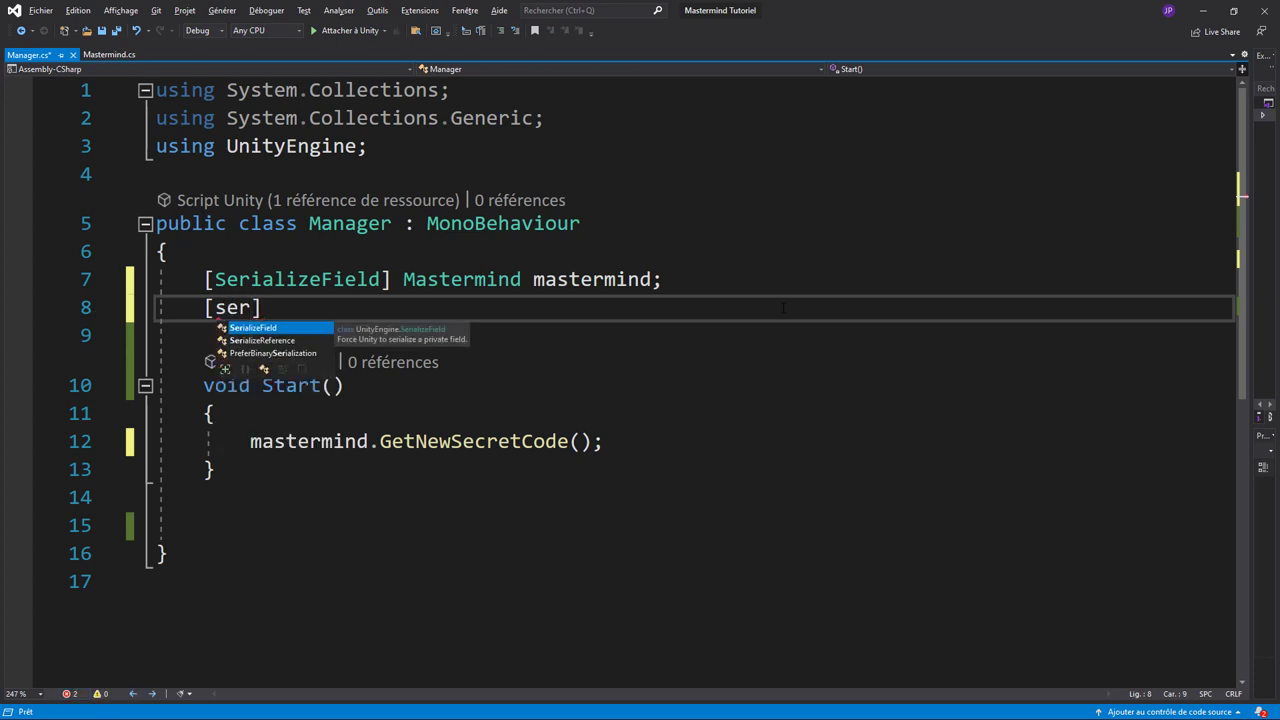
{"action": "type", "text": "]"}
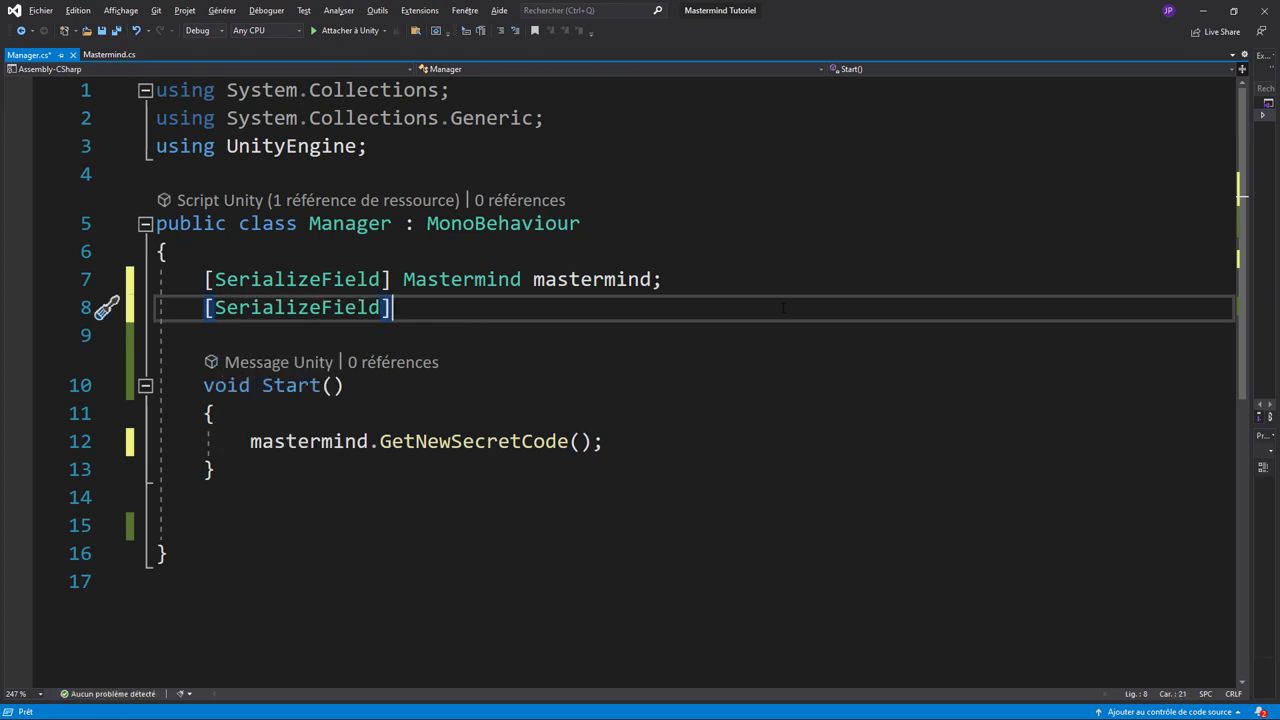
{"action": "type", "text": " G"}
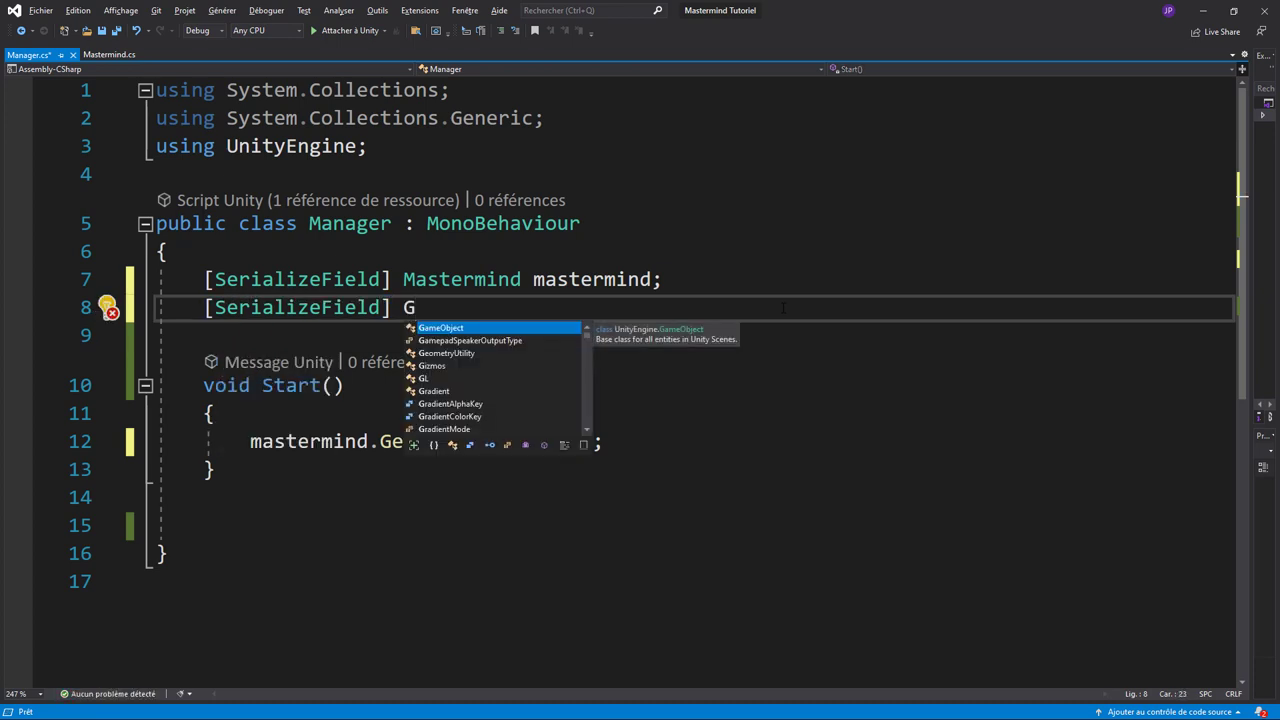
{"action": "key", "text": "BackSpace"}
{"action": "type", "text": "g"}
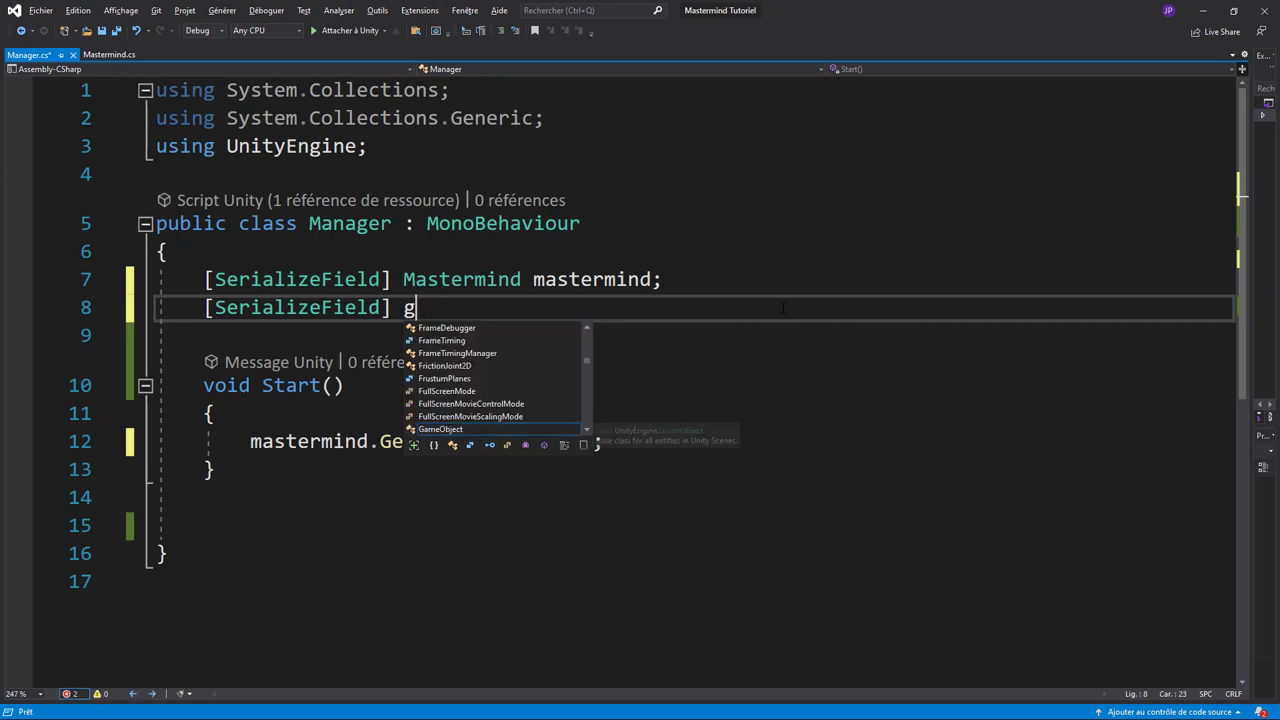
{"action": "type", "text": "ameS"}
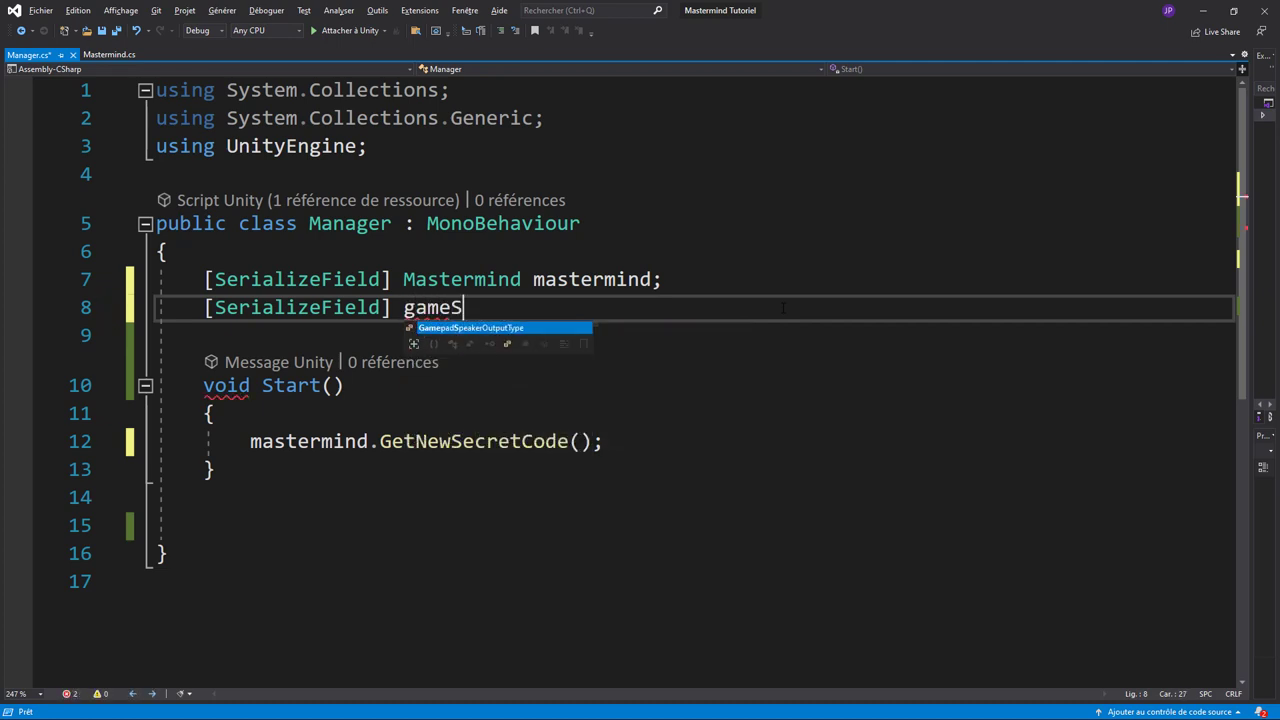
{"action": "type", "text": "lot"}
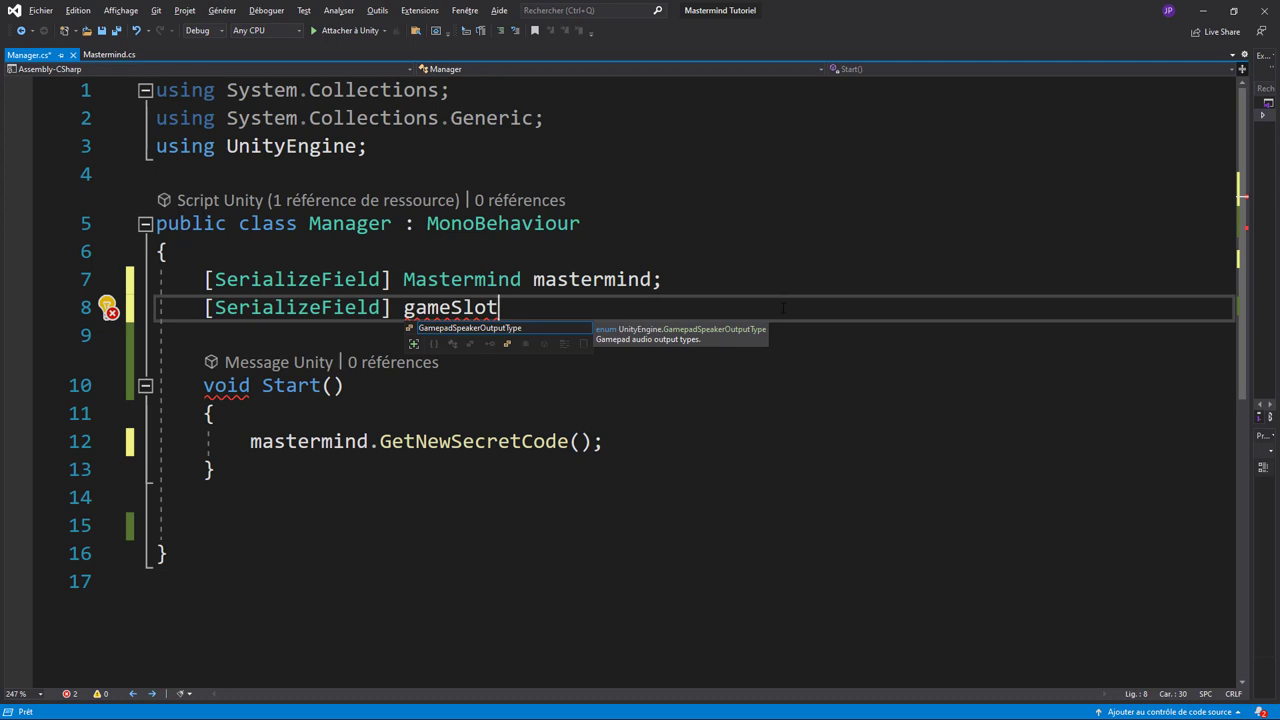
{"action": "key", "text": "BackSpace"}
{"action": "key", "text": "BackSpace"}
{"action": "key", "text": "BackSpace"}
{"action": "key", "text": "BackSpace"}
{"action": "key", "text": "BackSpace"}
{"action": "key", "text": "BackSpace"}
{"action": "key", "text": "BackSpace"}
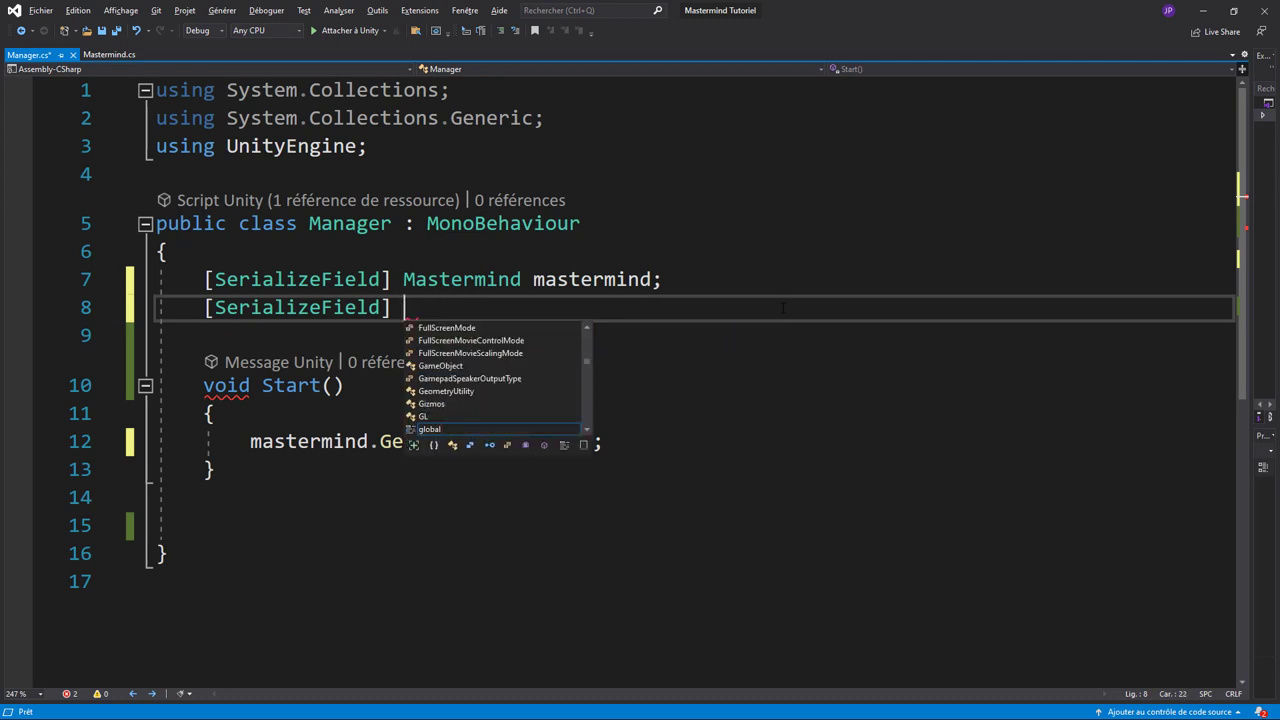
{"action": "type", "text": "g"}
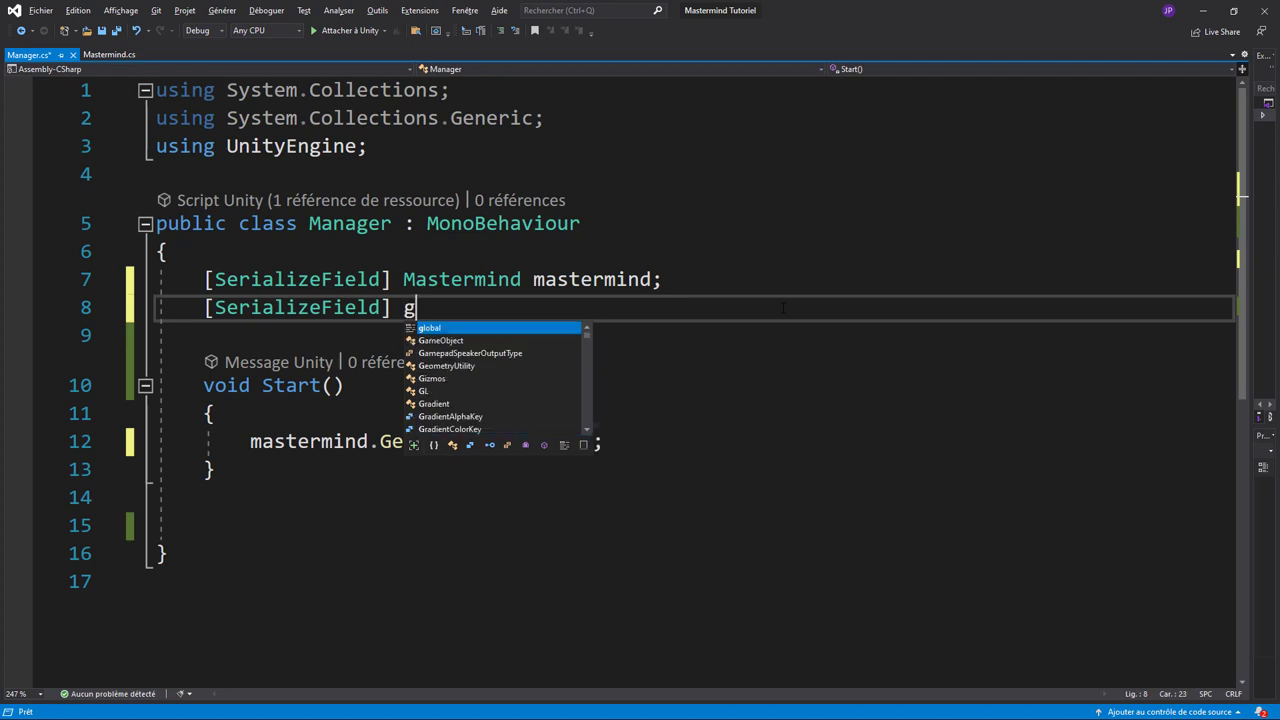
{"action": "type", "text": "a"}
{"action": "key", "text": "Tab"}
{"action": "type", "text": "["}
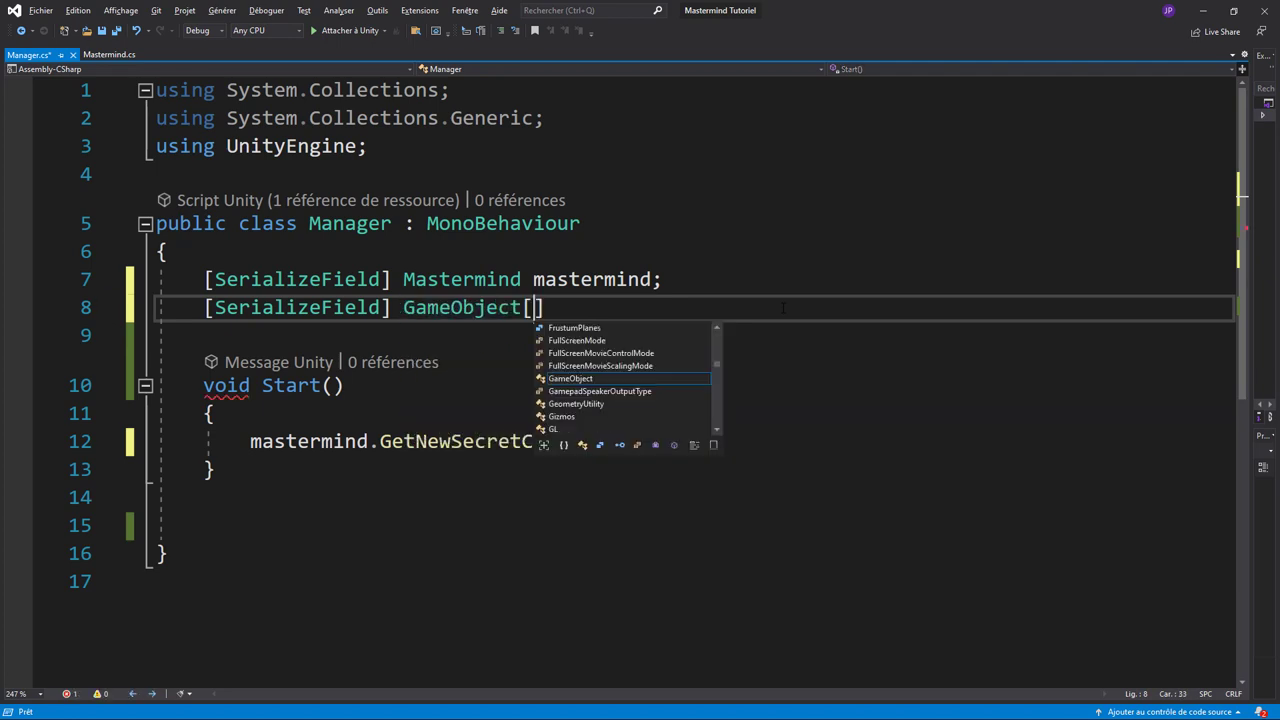
{"action": "type", "text": "]"}
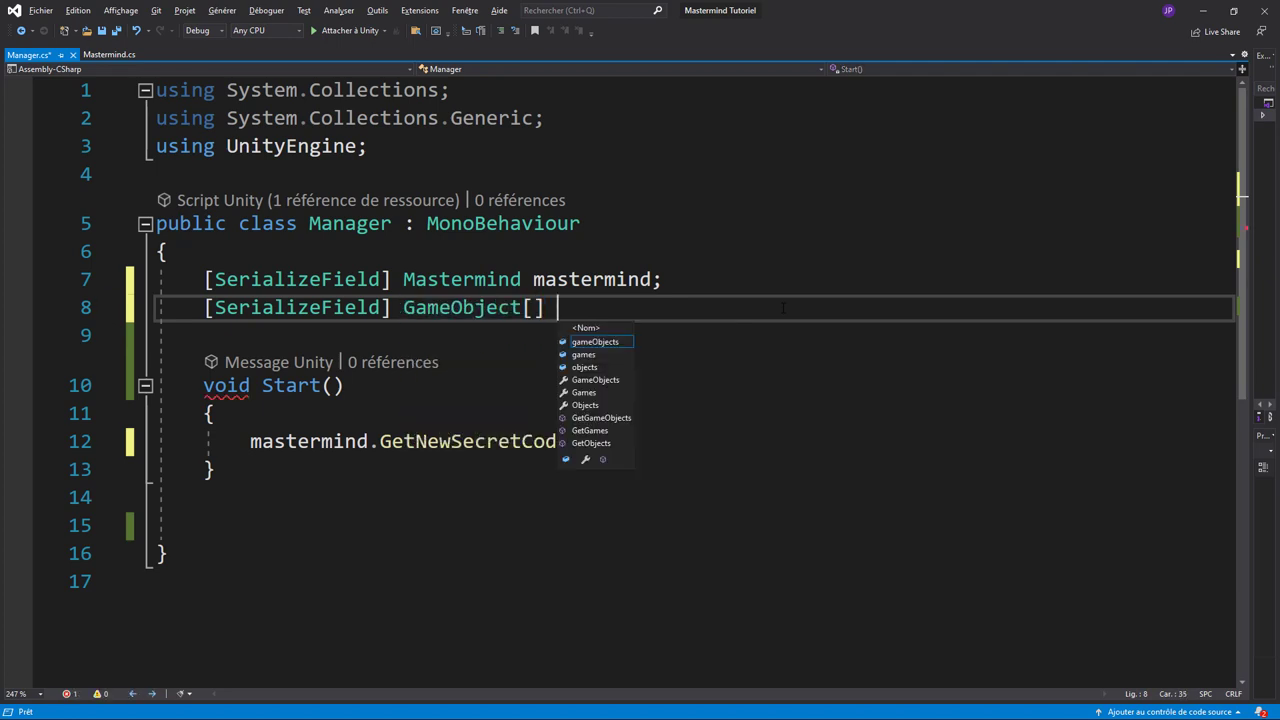
{"action": "type", "text": " gameSlot"}
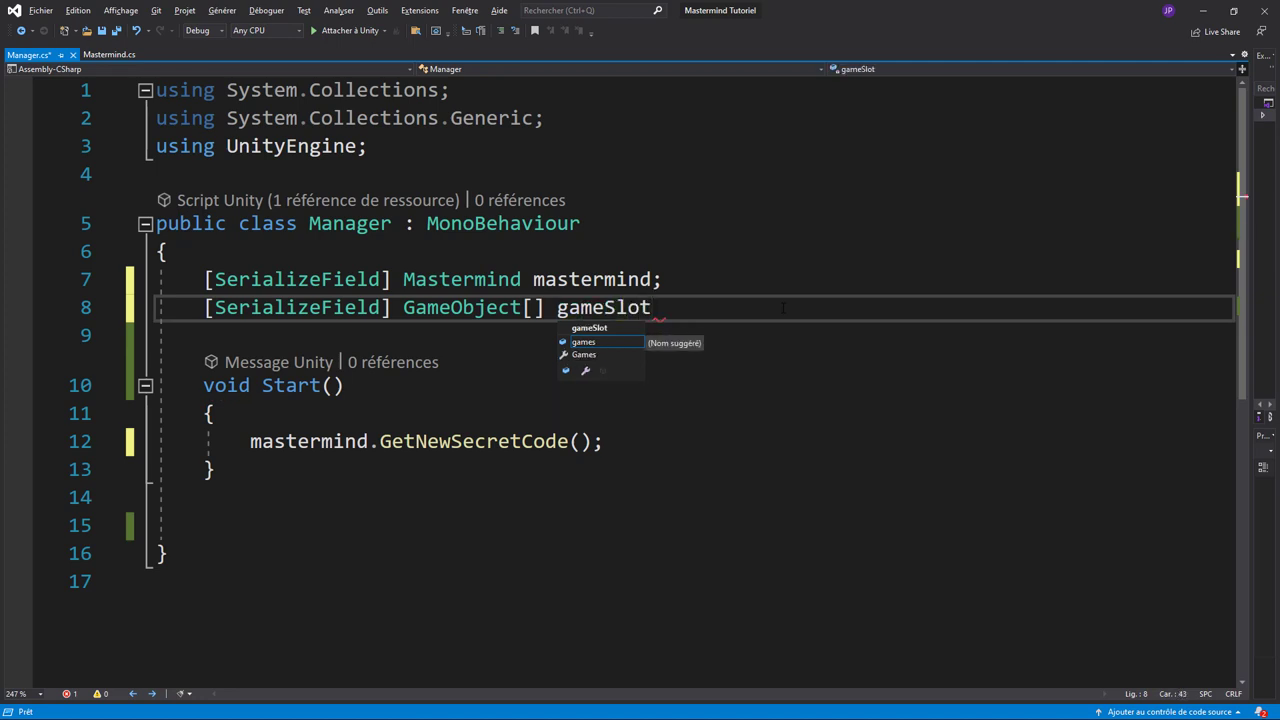
{"action": "type", "text": " = new"}
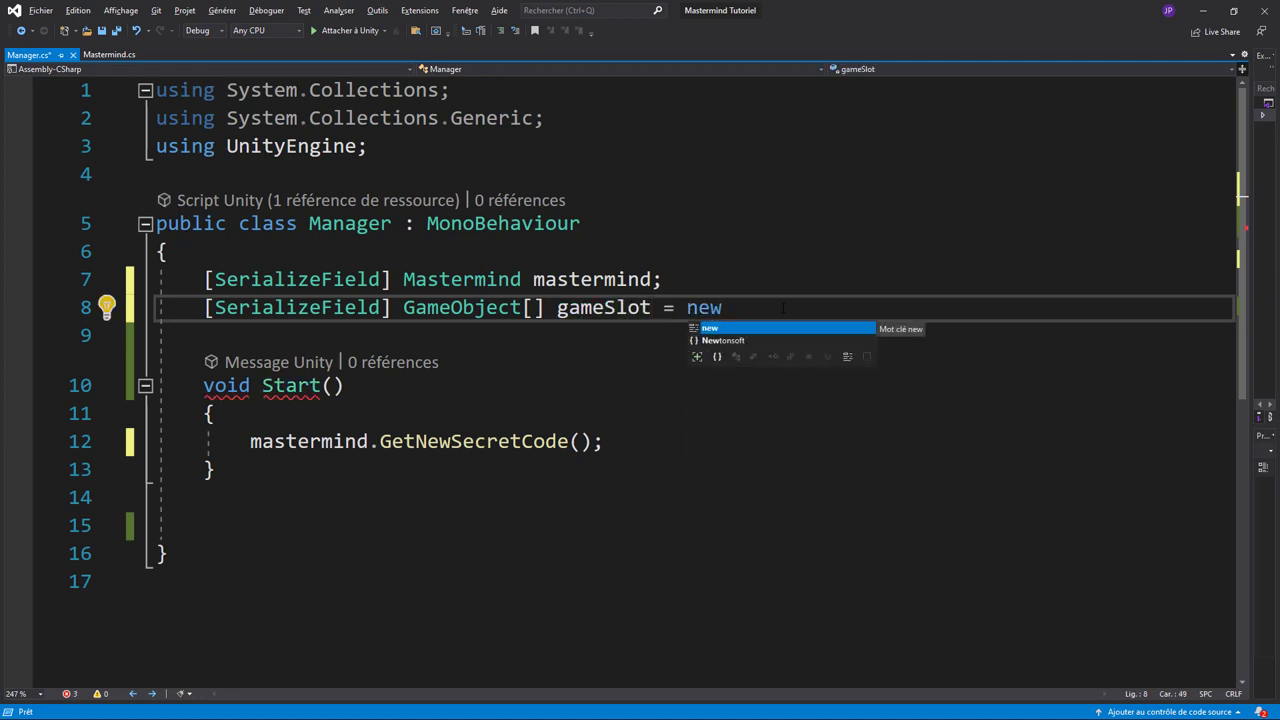
{"action": "type", "text": " G"}
{"action": "key", "text": "Tab"}
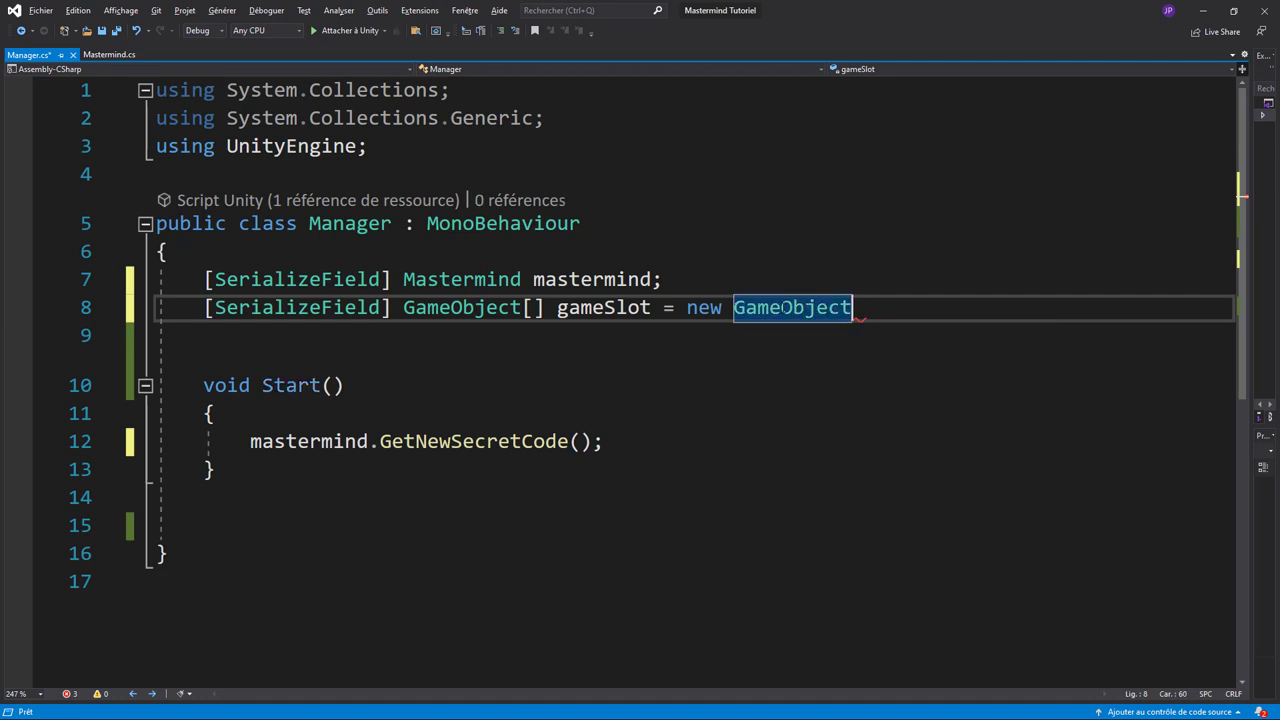
{"action": "type", "text": "[10"}
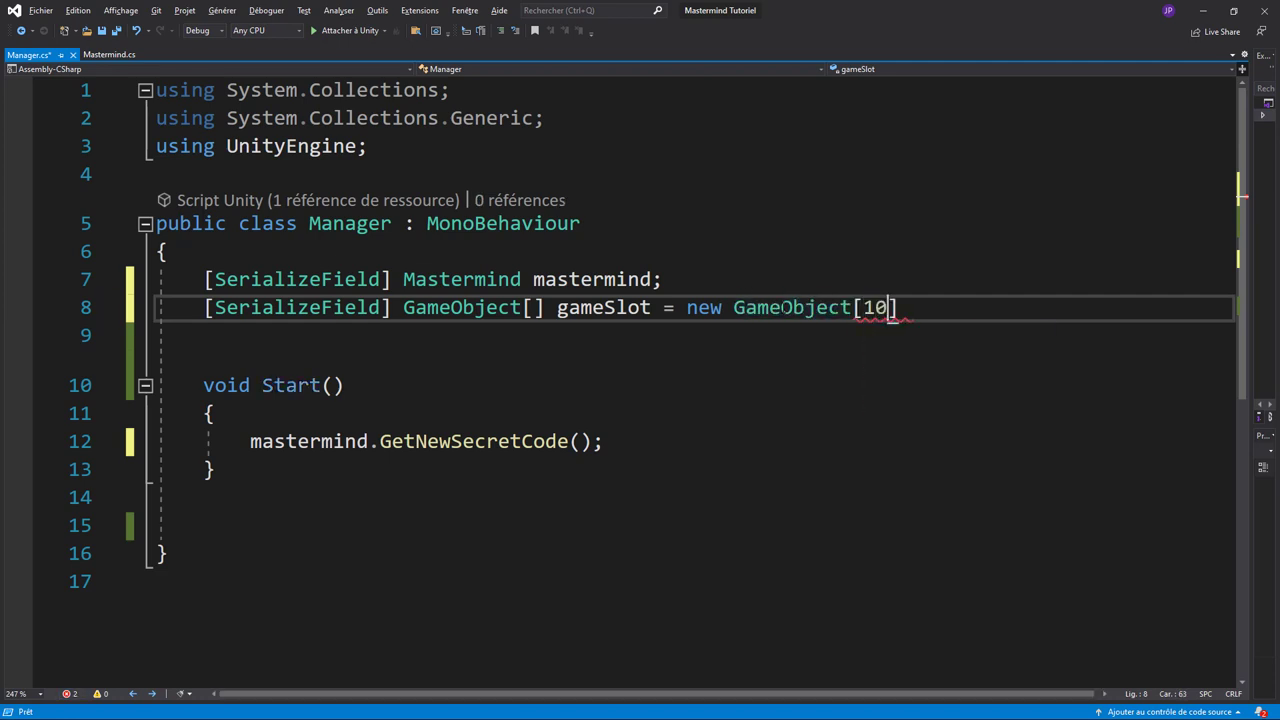
{"action": "type", "text": "];"}
{"action": "key", "text": "ctrl+s"}
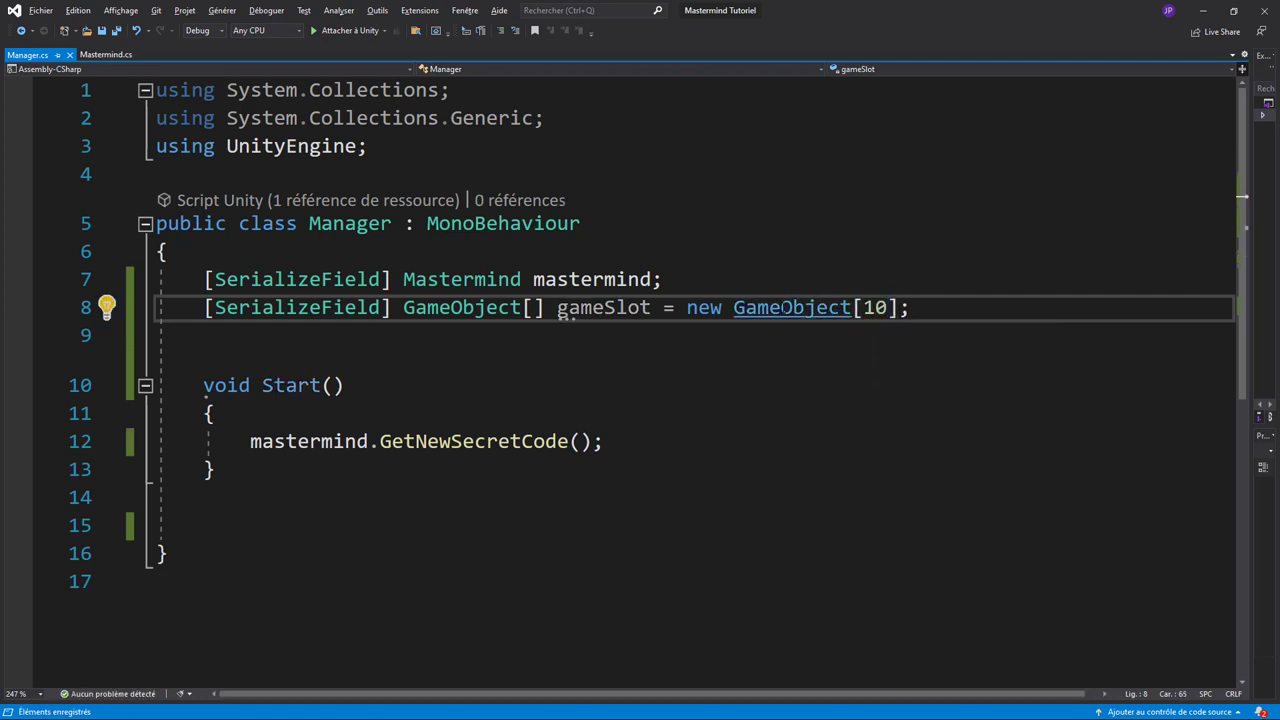
{"action": "key", "text": "alt+Tab"}
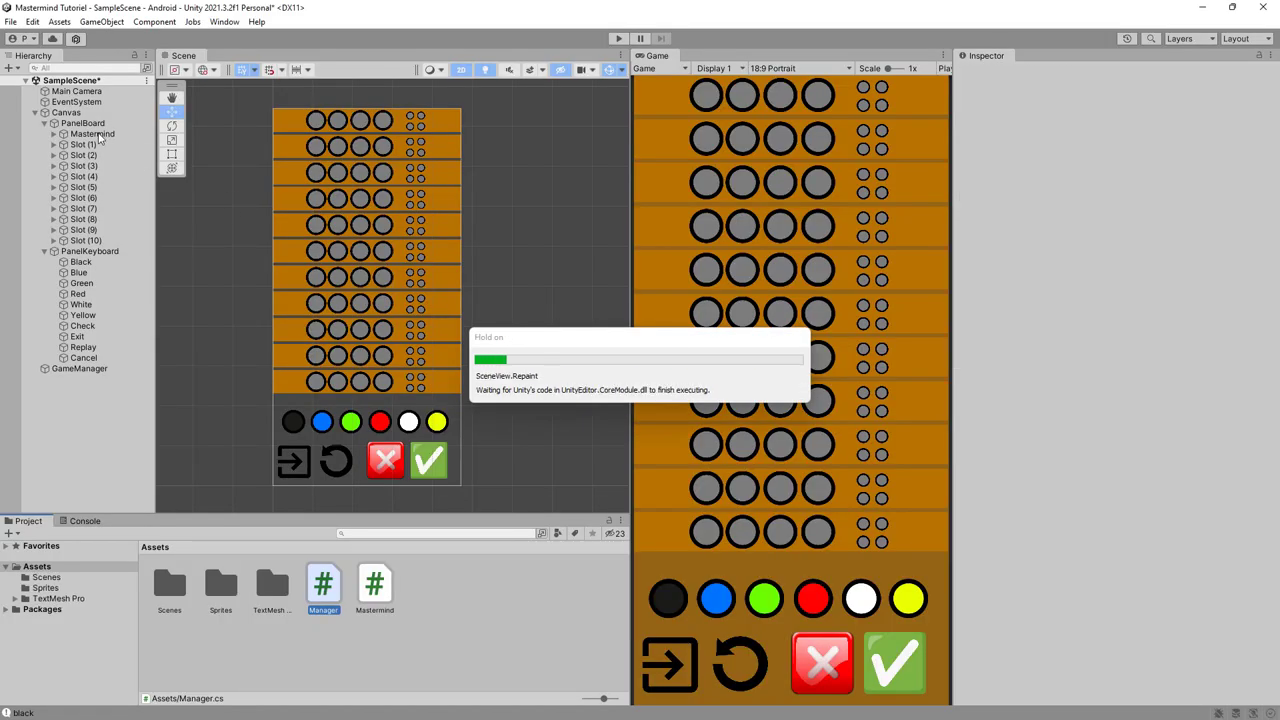
Select GameManager, expand its Game Slot array, and locate Slot (1) and Slot (10) in the Hierarchy
{"action": "left_click", "coordinate": [80, 368]}
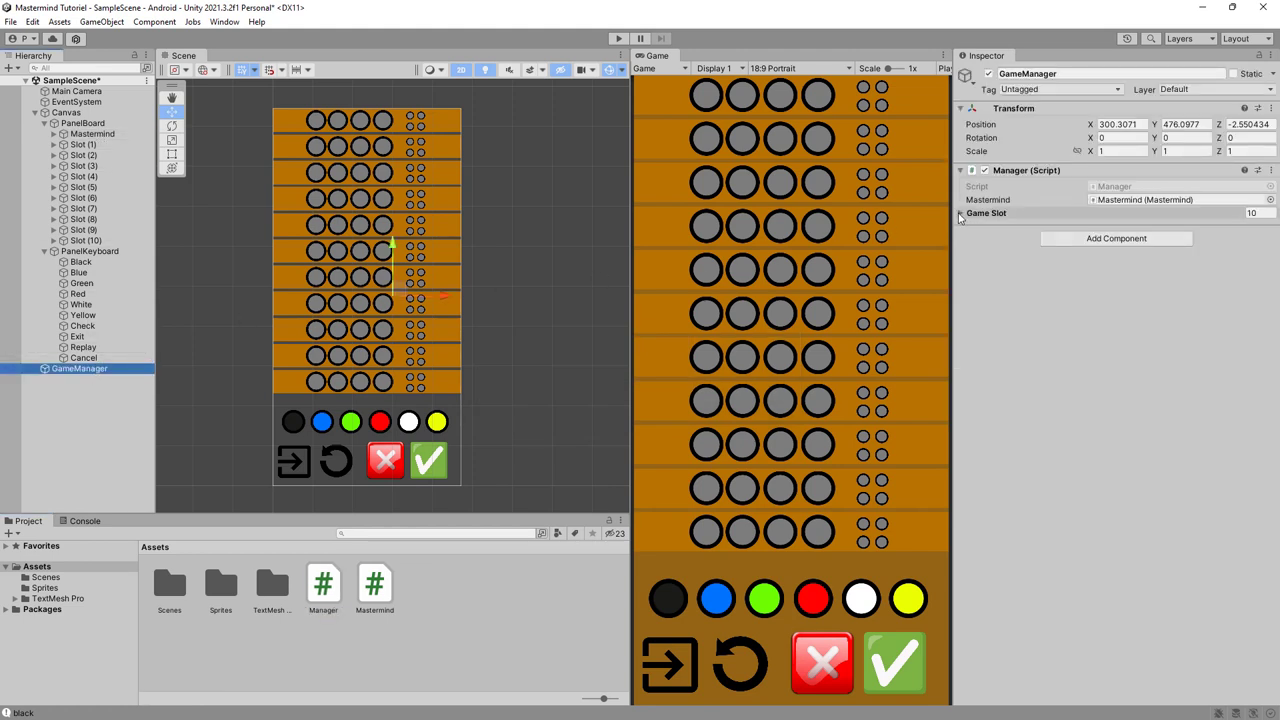
{"action": "left_click", "coordinate": [961, 213]}
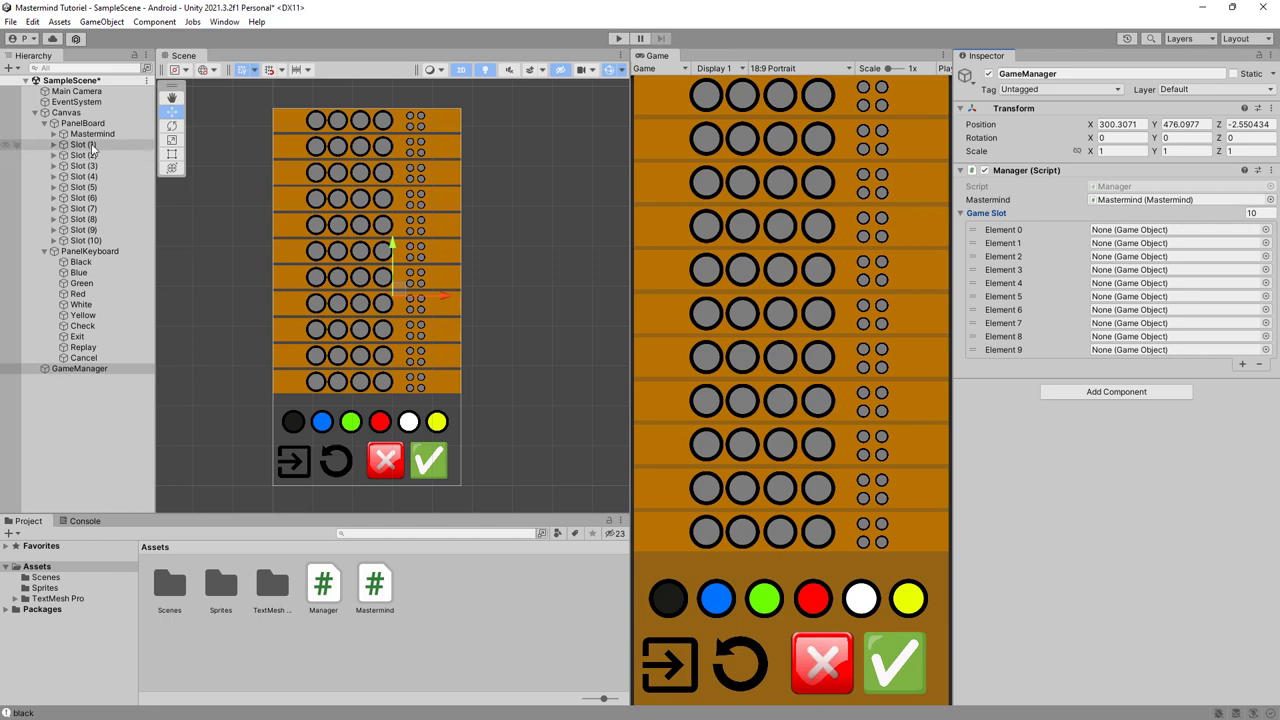
{"action": "left_click", "coordinate": [88, 145]}
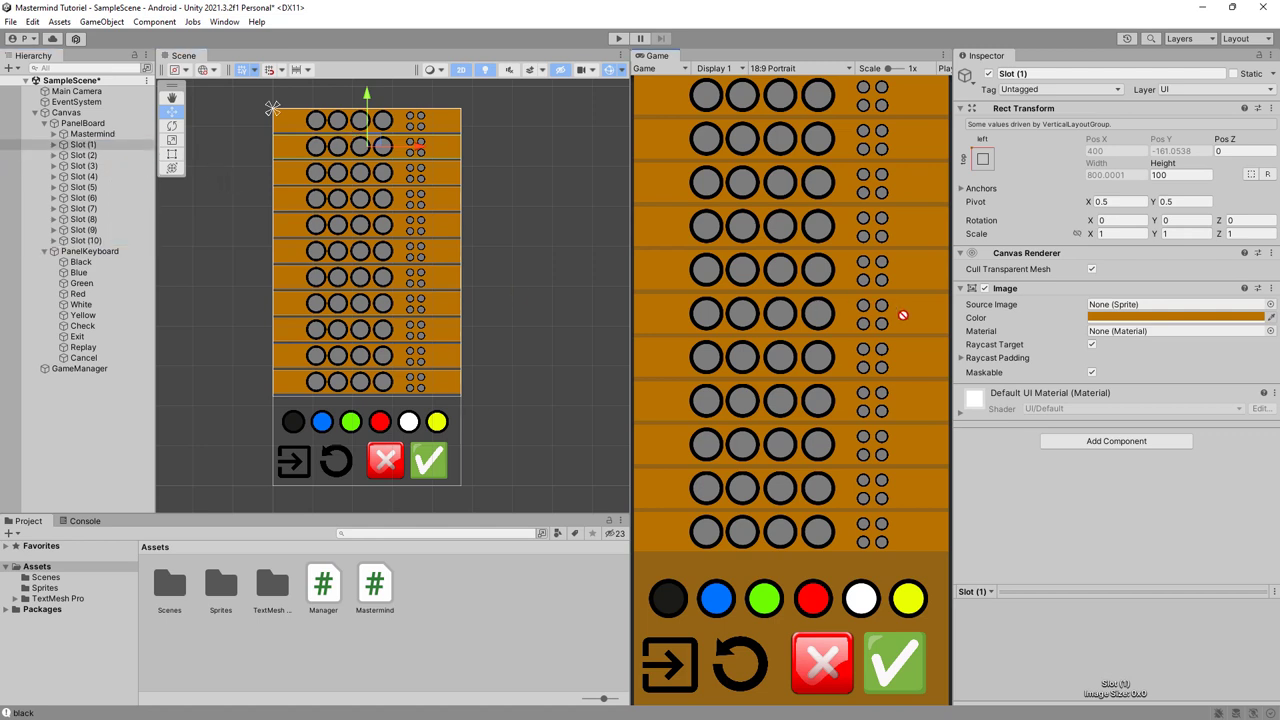
{"action": "left_click_drag", "start_coordinate": [98, 243], "coordinate": [106, 251]}
{"action": "left_click", "coordinate": [101, 242]}
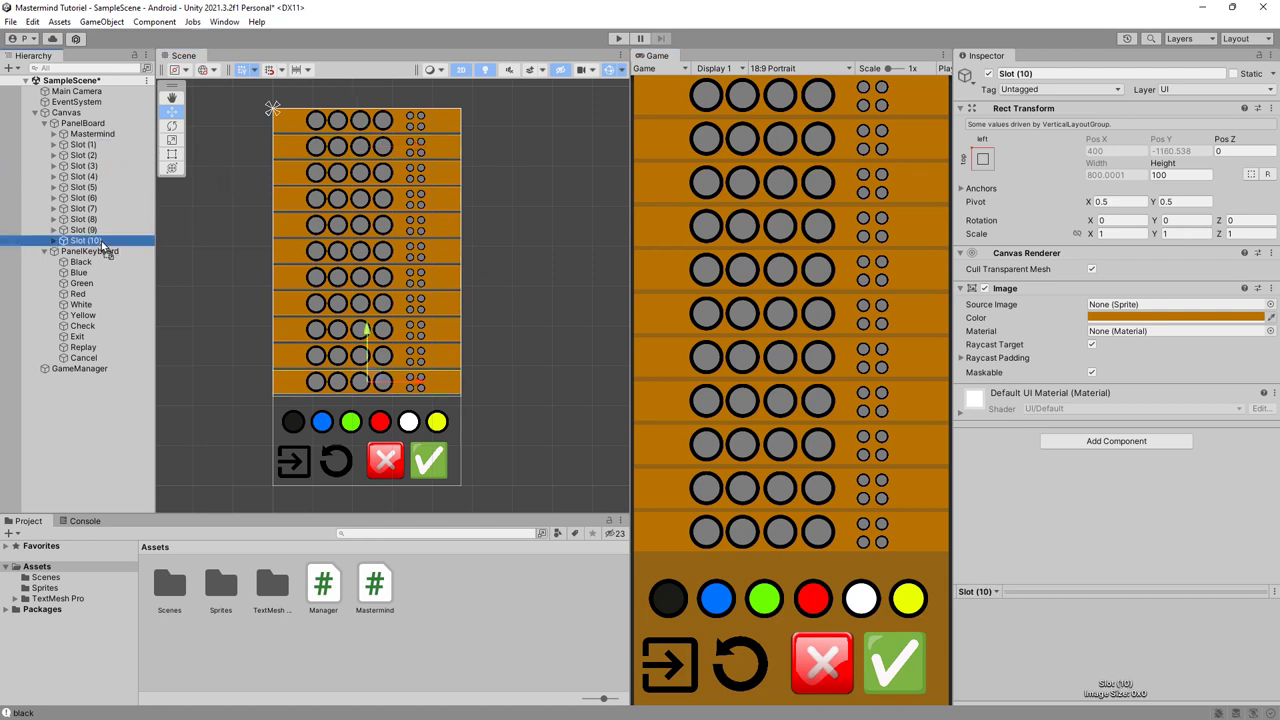
{"action": "left_click", "coordinate": [101, 369]}
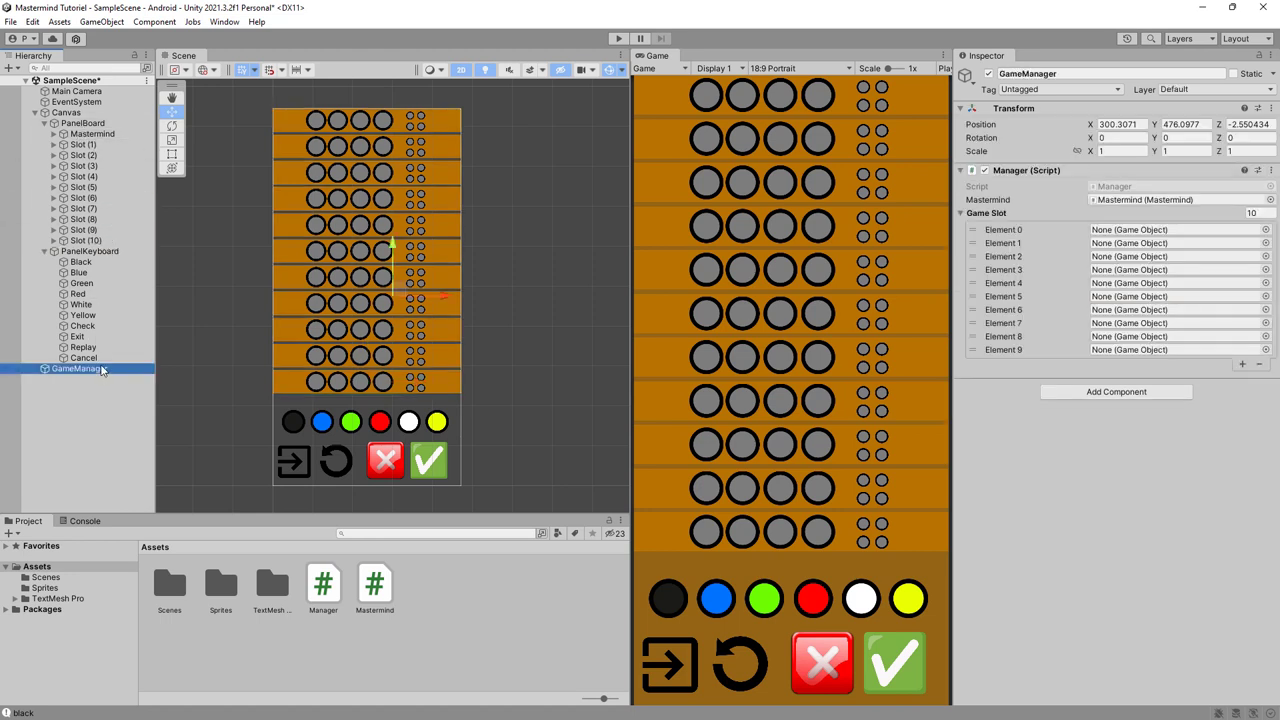
Drag Slot (10) down to Slot (1) into Game Slot Elements 0 through 9
{"action": "left_click_drag", "start_coordinate": [85, 241], "coordinate": [1130, 230]}
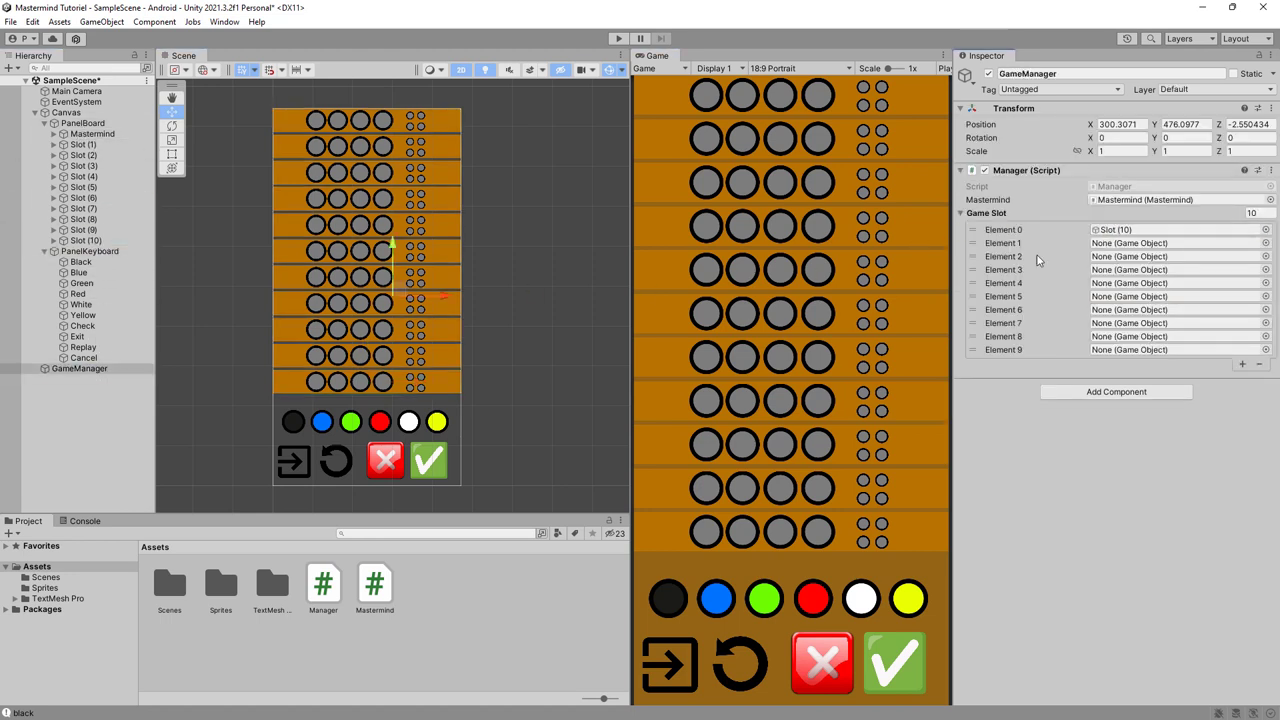
{"action": "left_click_drag", "start_coordinate": [85, 230], "coordinate": [1095, 245]}
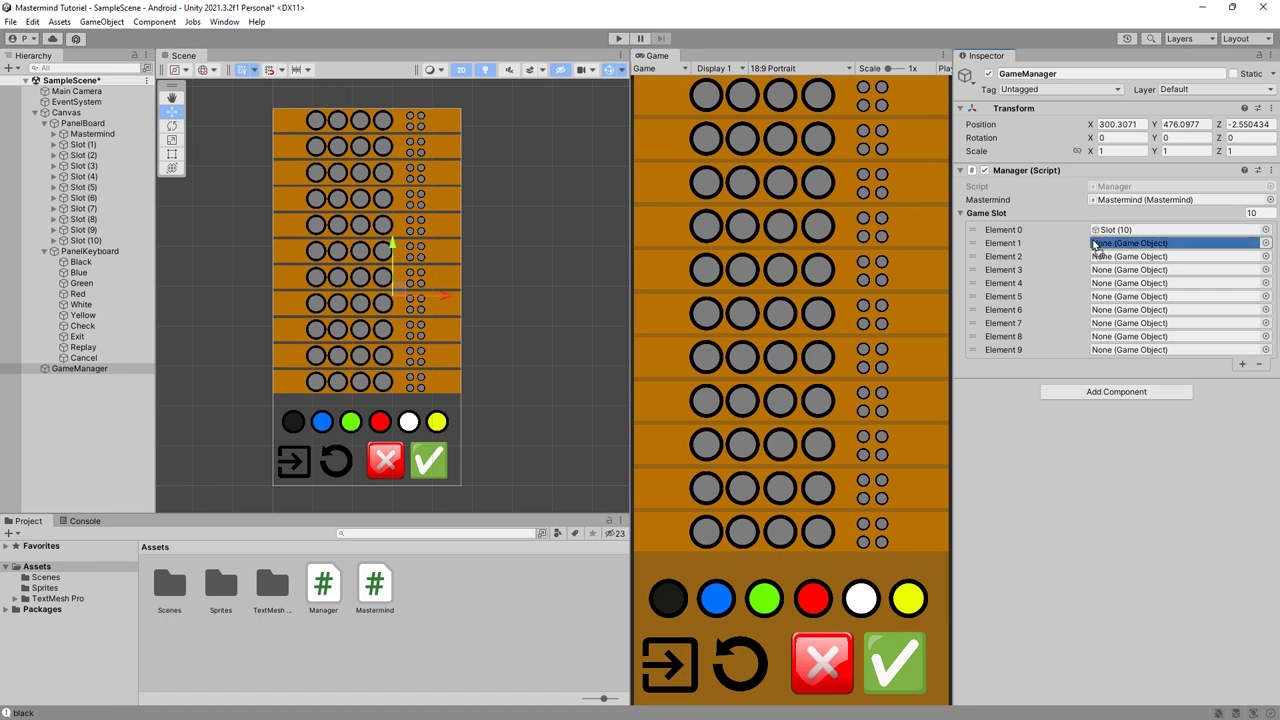
{"action": "mouse_move", "coordinate": [85, 219]}
{"action": "left_mouse_down"}
{"action": "mouse_move", "coordinate": [1061, 272]}
{"action": "mouse_move", "coordinate": [1110, 256]}
{"action": "mouse_move", "coordinate": [1103, 272]}
{"action": "left_mouse_up"}
{"action": "mouse_move", "coordinate": [84, 197]}
{"action": "left_mouse_down"}
{"action": "mouse_move", "coordinate": [1145, 285]}
{"action": "mouse_move", "coordinate": [1121, 300]}
{"action": "left_mouse_up"}
{"action": "mouse_move", "coordinate": [84, 176]}
{"action": "left_mouse_down"}
{"action": "mouse_move", "coordinate": [1090, 307]}
{"action": "mouse_move", "coordinate": [1126, 343]}
{"action": "left_mouse_up"}
{"action": "mouse_move", "coordinate": [84, 144]}
{"action": "left_mouse_down"}
{"action": "mouse_move", "coordinate": [1102, 362]}
{"action": "mouse_move", "coordinate": [1130, 349]}
{"action": "left_mouse_up"}
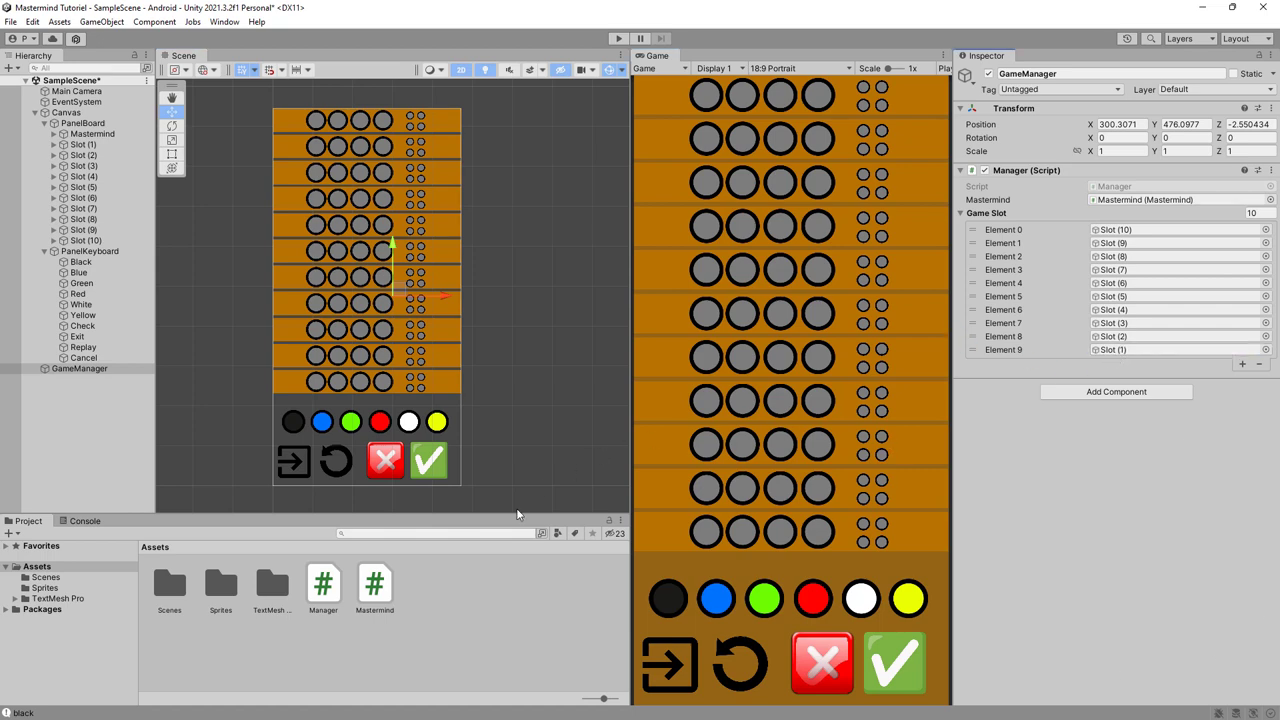
Add 'private int currentSlot = 0, currentCol = 1;' below the gameSlot field
{"action": "key", "text": "alt+Tab"}
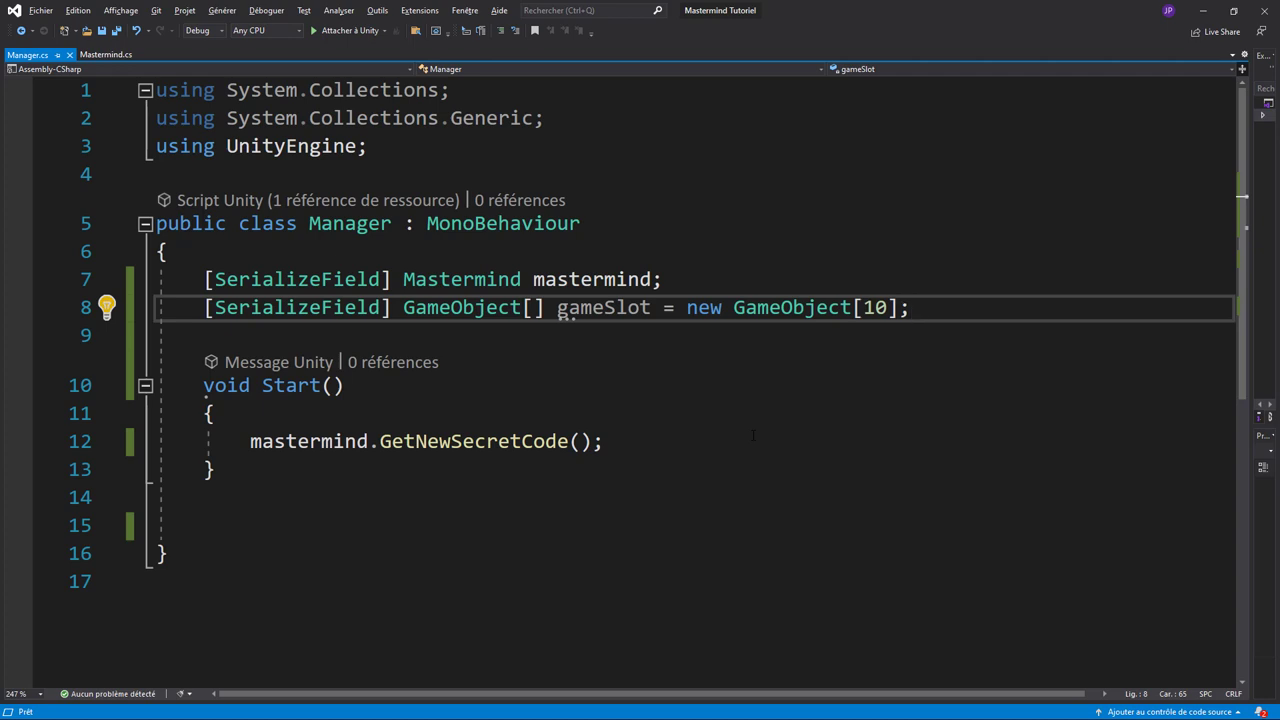
{"action": "key", "text": "Return"}
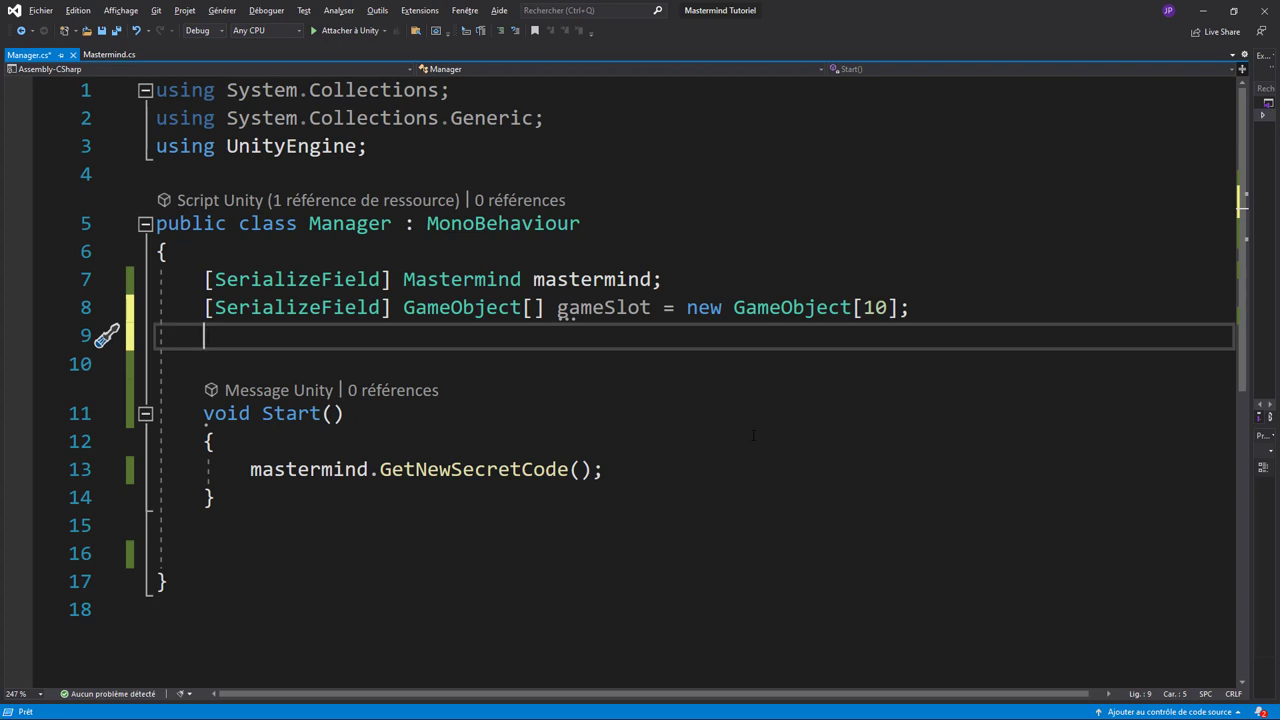
{"action": "type", "text": "private in"}
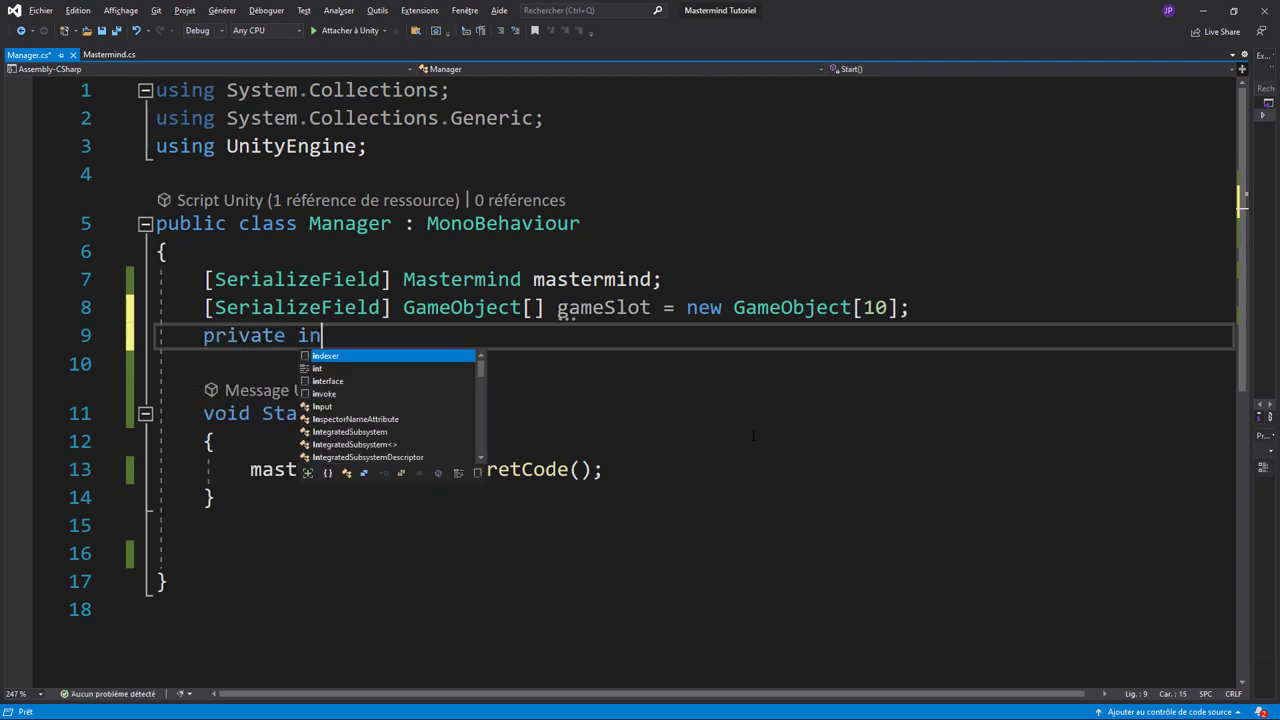
{"action": "type", "text": "t"}
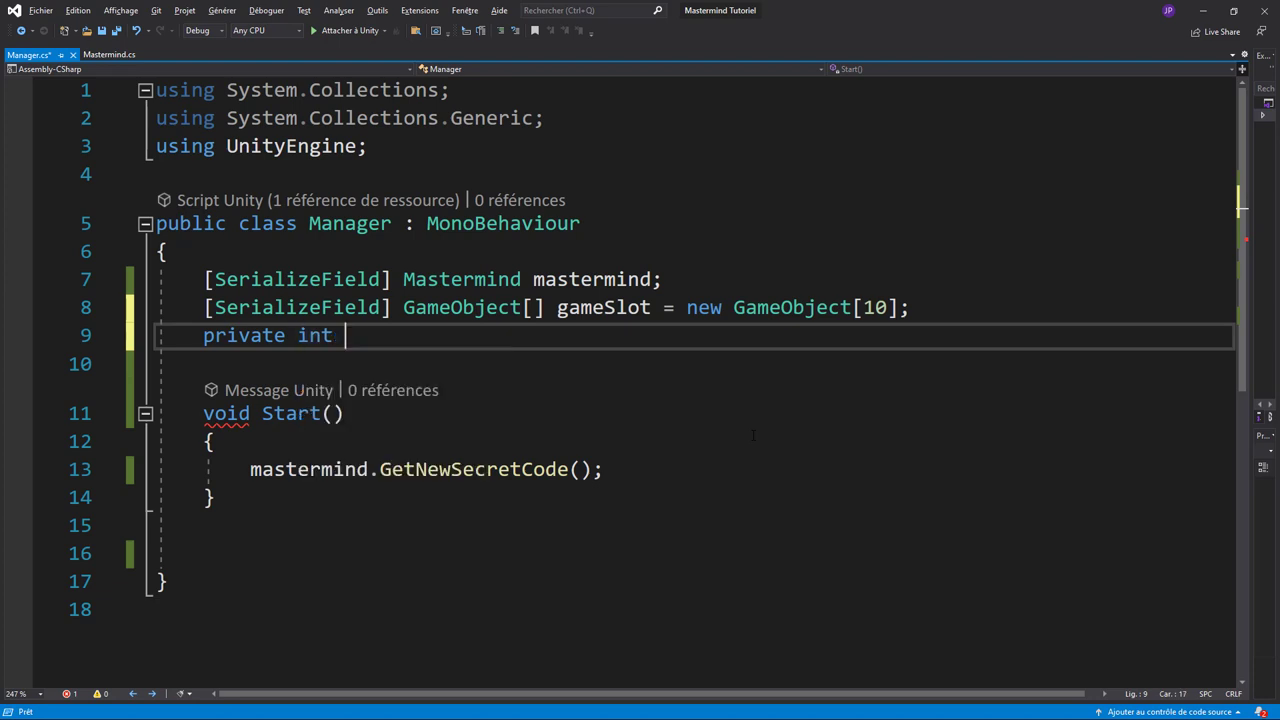
{"action": "type", "text": " currentSlo"}
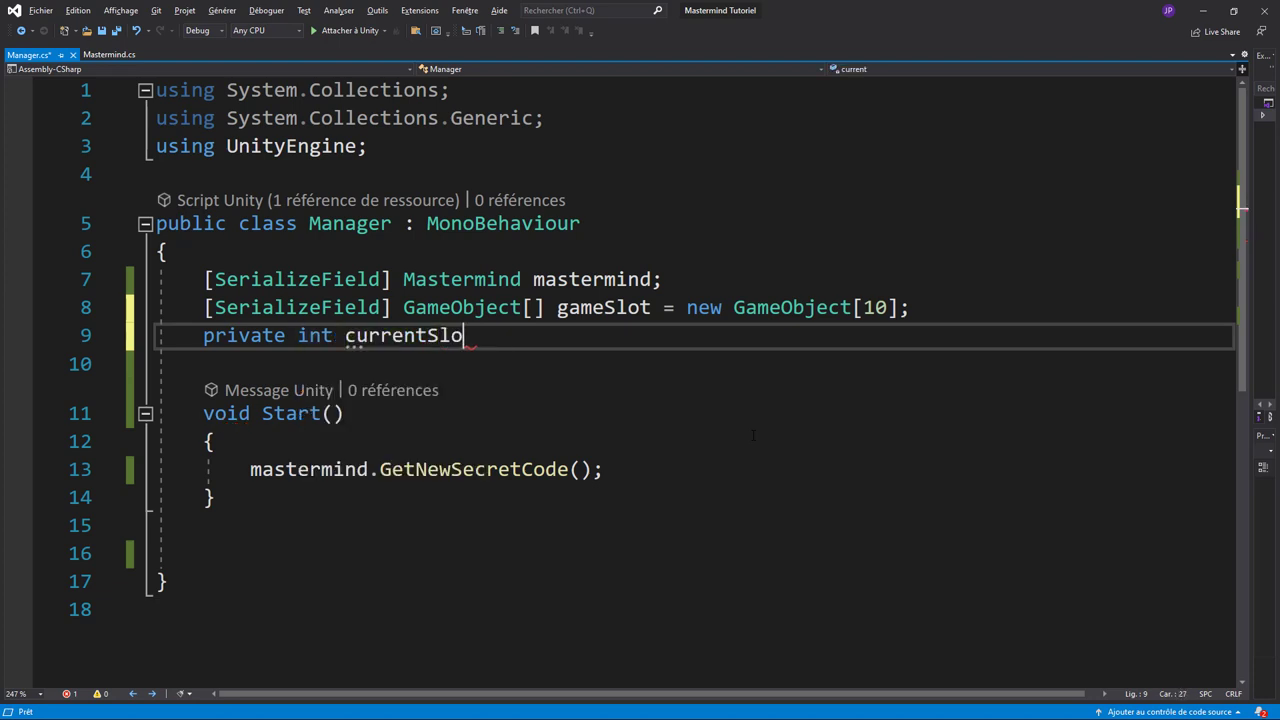
{"action": "type", "text": "t = "}
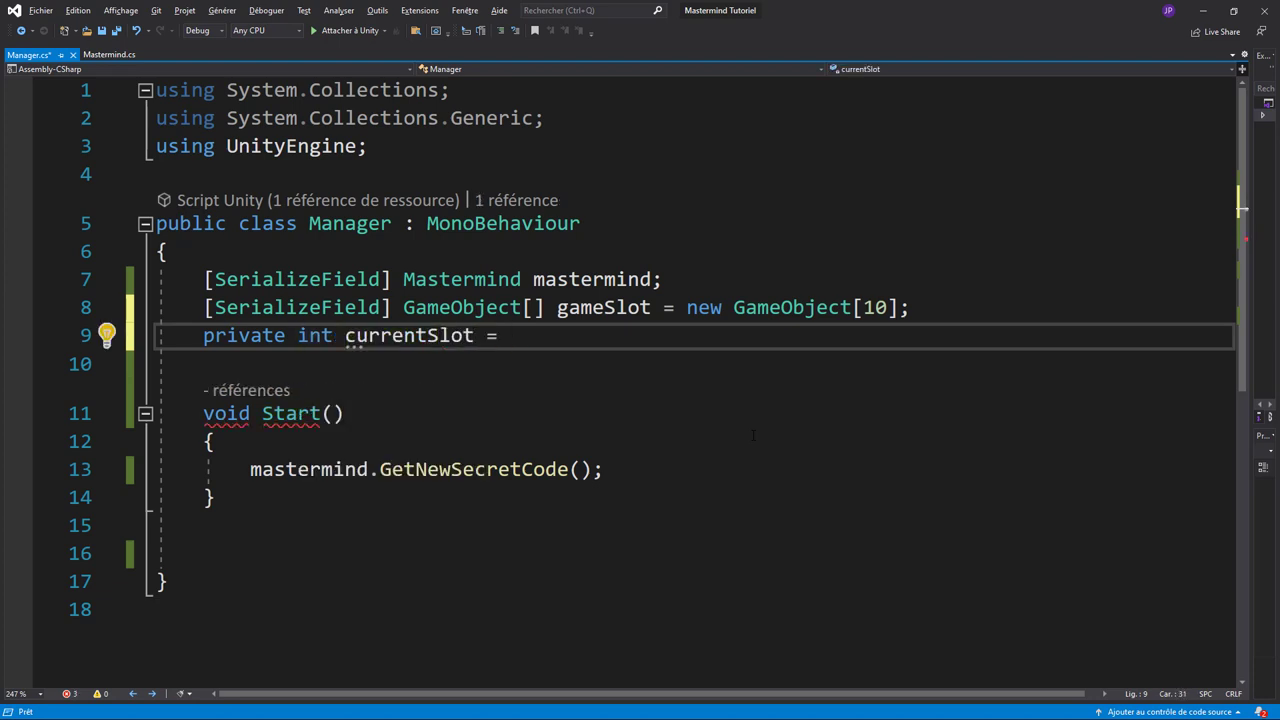
{"action": "type", "text": "0, "}
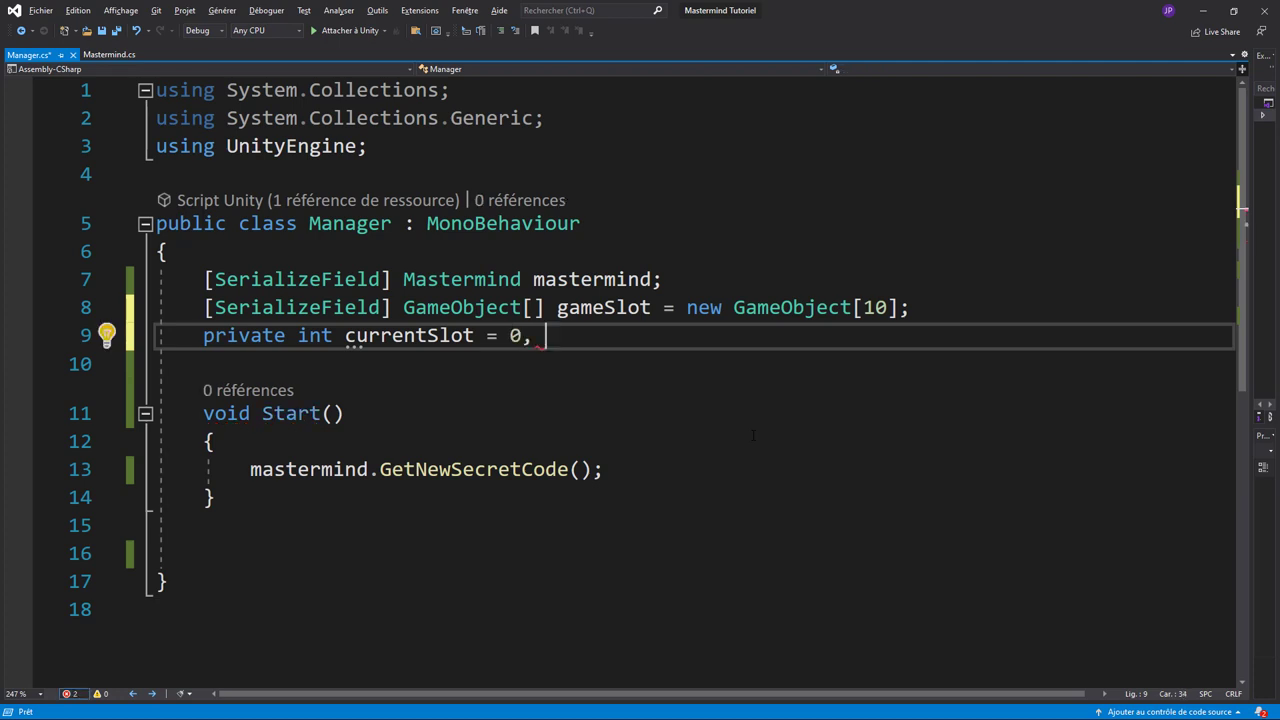
{"action": "type", "text": "cu"}
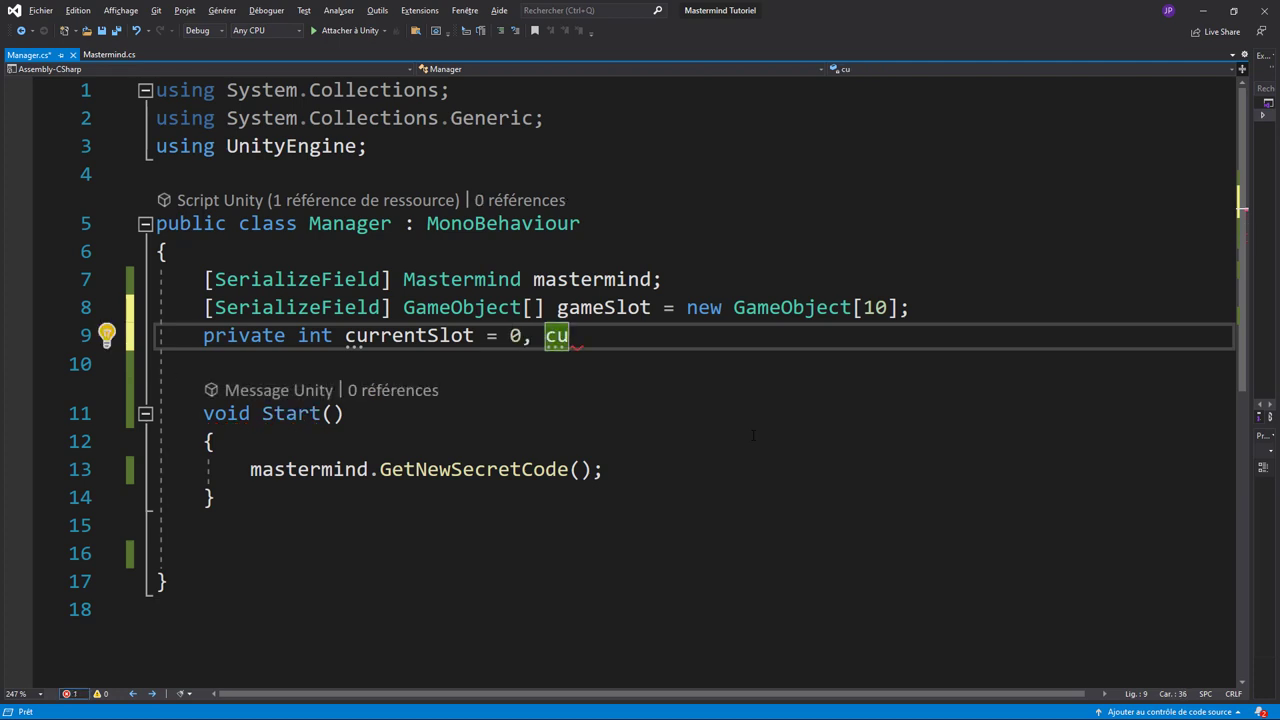
{"action": "type", "text": "rrent"}
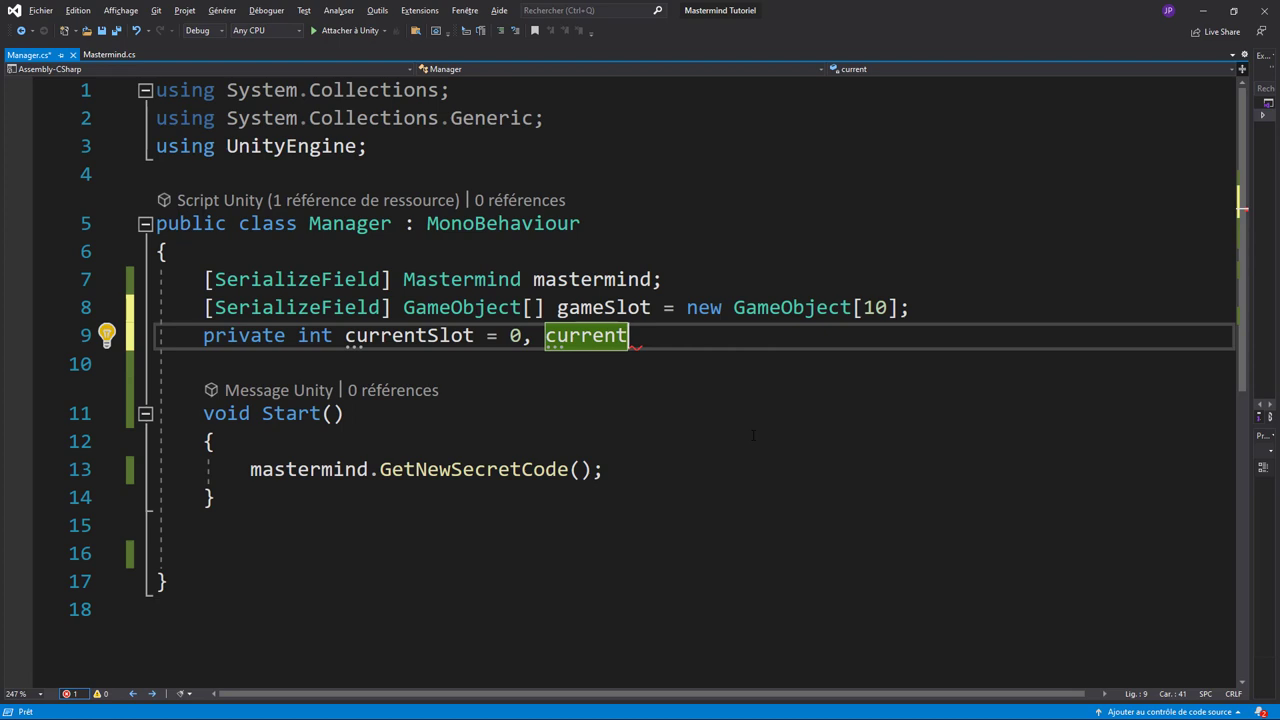
{"action": "type", "text": "Col"}
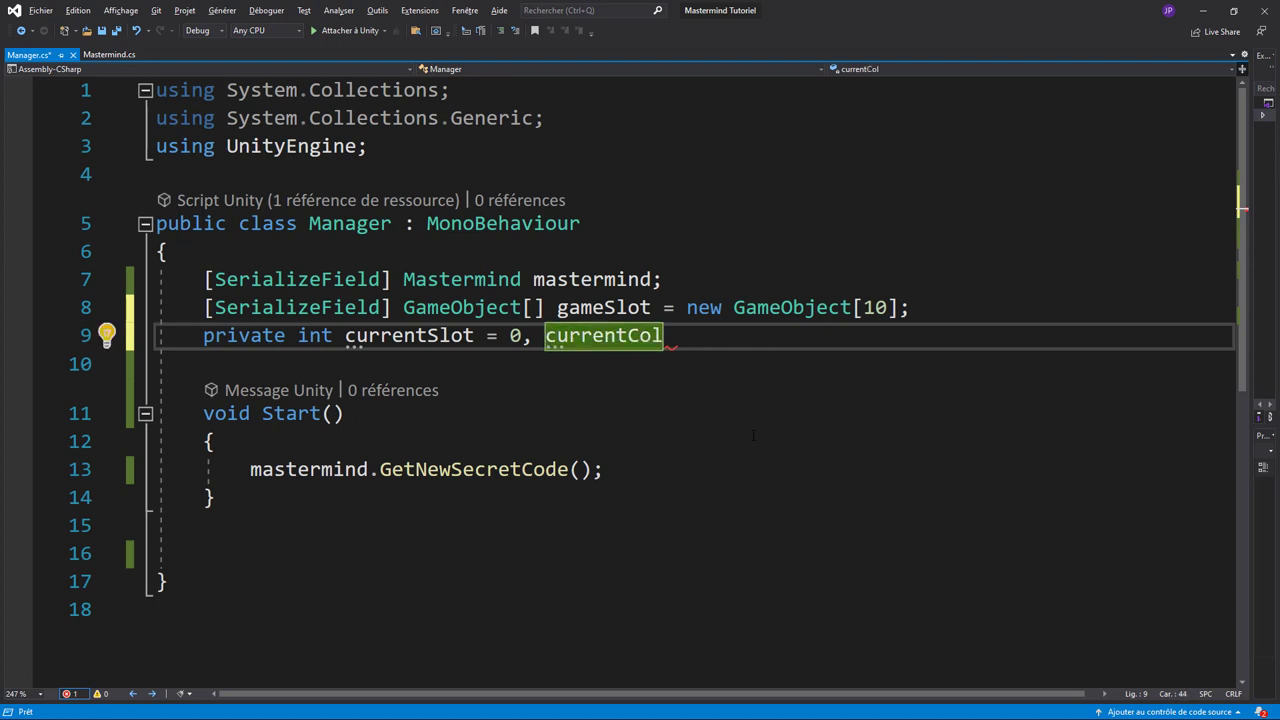
{"action": "type", "text": " = 1;"}
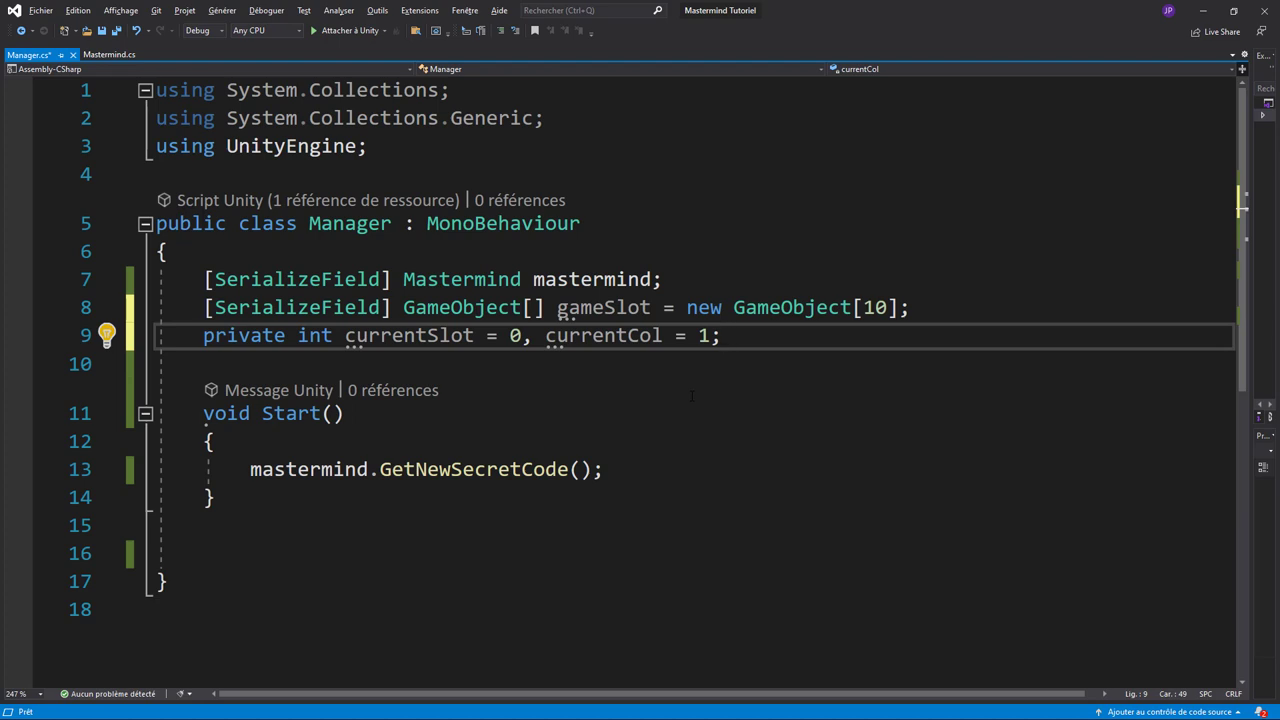
{"action": "key", "text": "Return"}
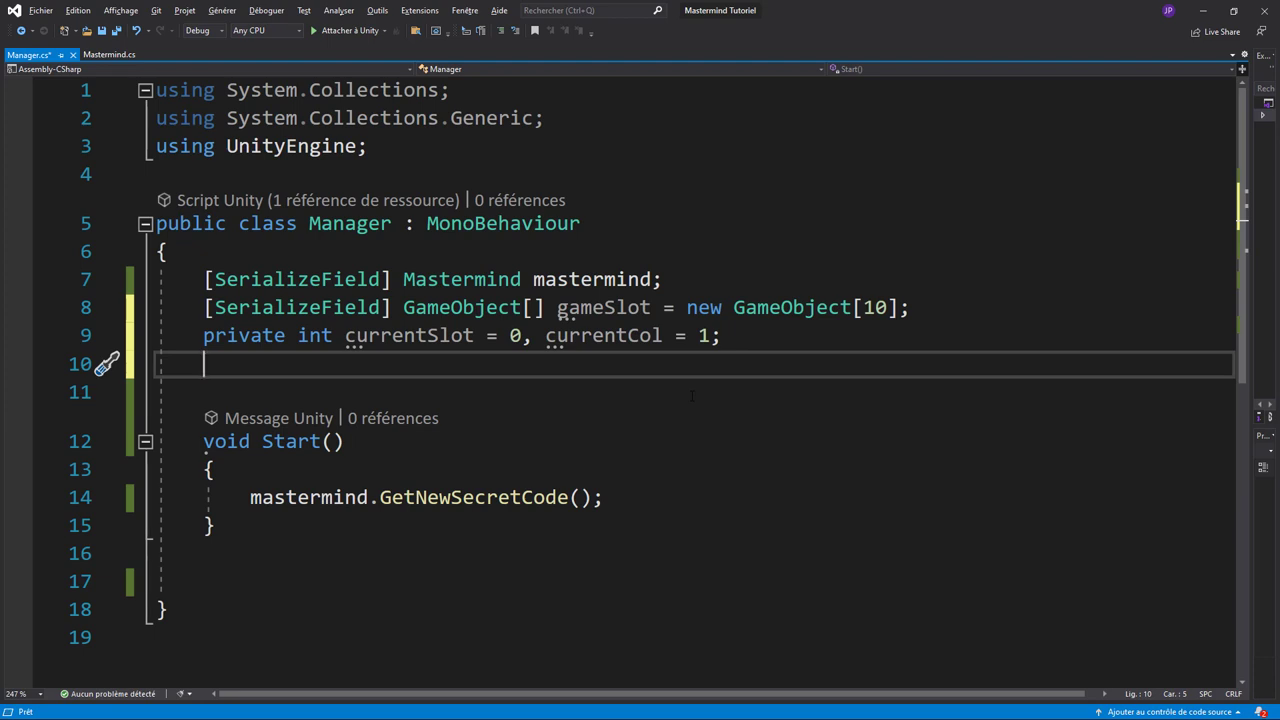
Add '[SerializeField] string[] code = new string[4];' below the slot counter fields
{"action": "type", "text": "[seri"}
{"action": "key", "text": "Tab"}
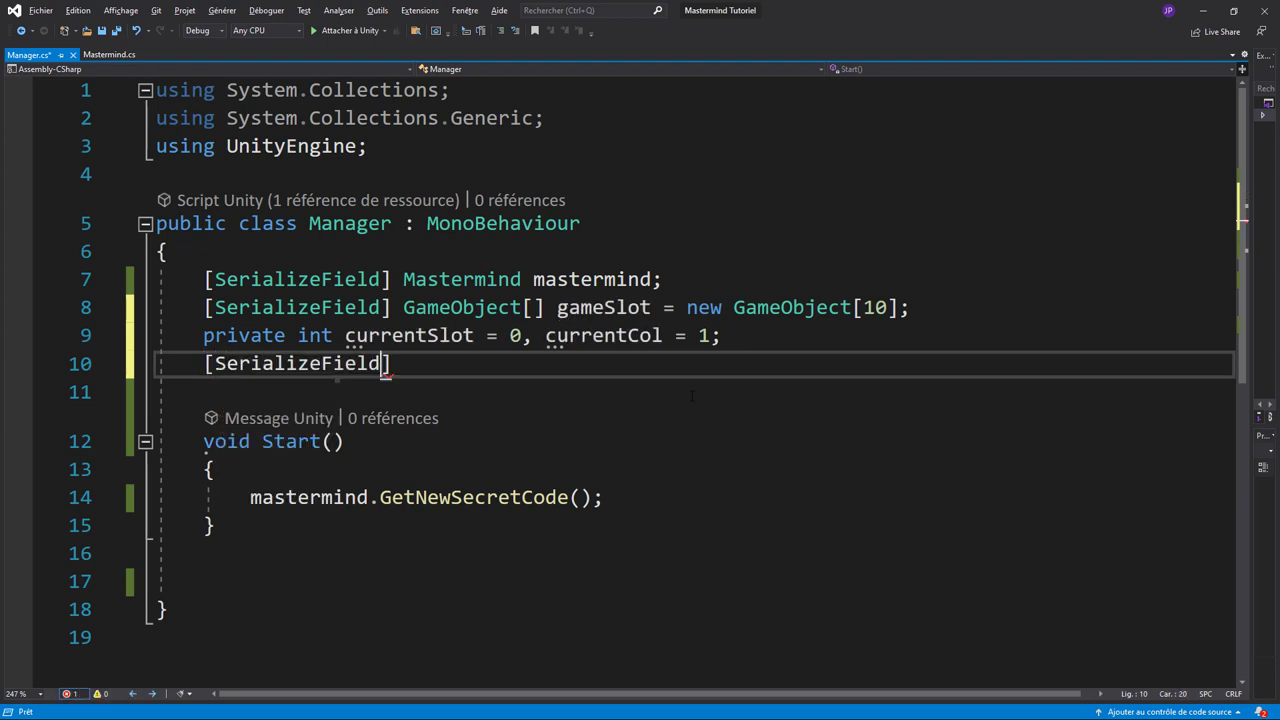
{"action": "type", "text": "]"}
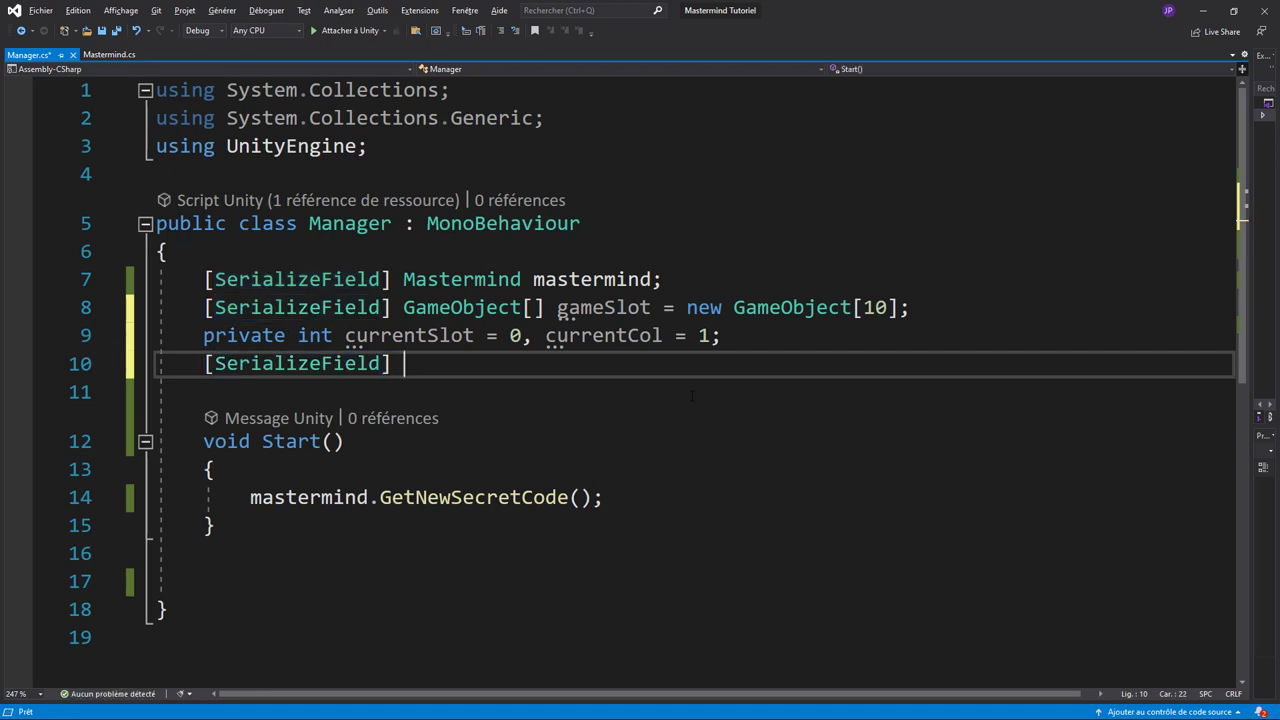
{"action": "type", "text": " code"}
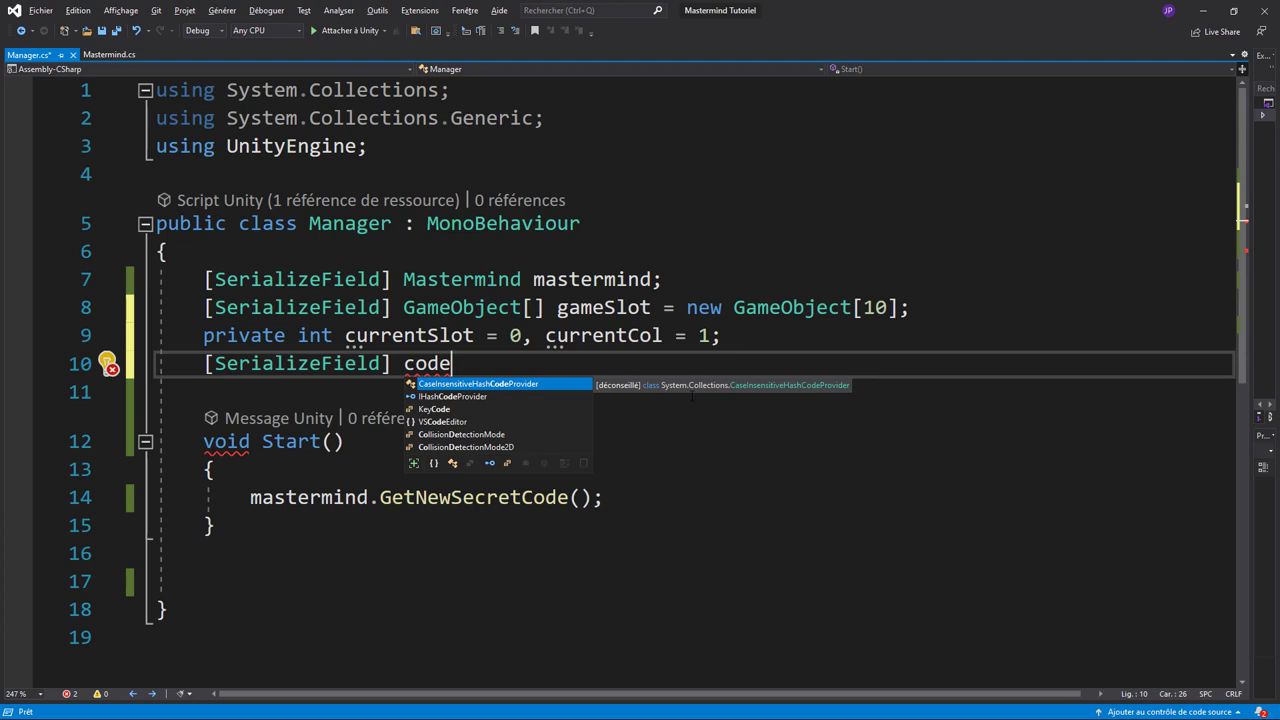
{"action": "key", "text": "BackSpace"}
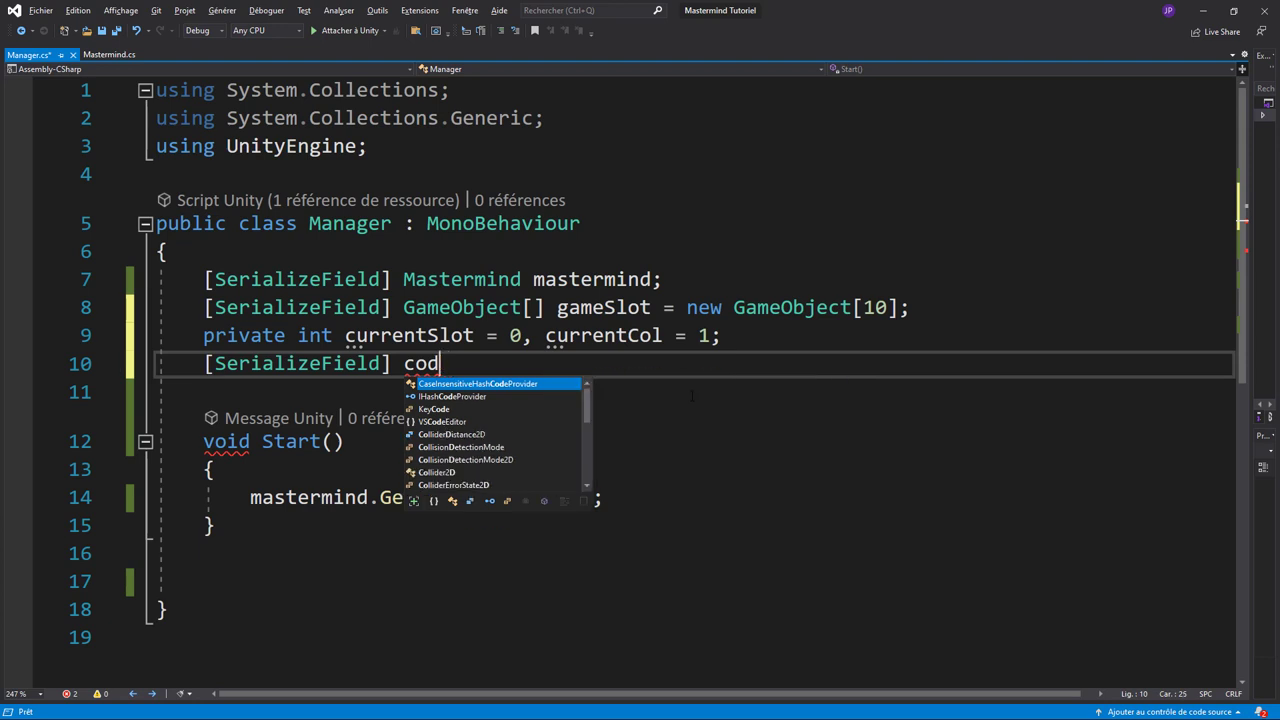
{"action": "key", "text": "BackSpace"}
{"action": "key", "text": "BackSpace"}
{"action": "key", "text": "BackSpace"}
{"action": "type", "text": "str"}
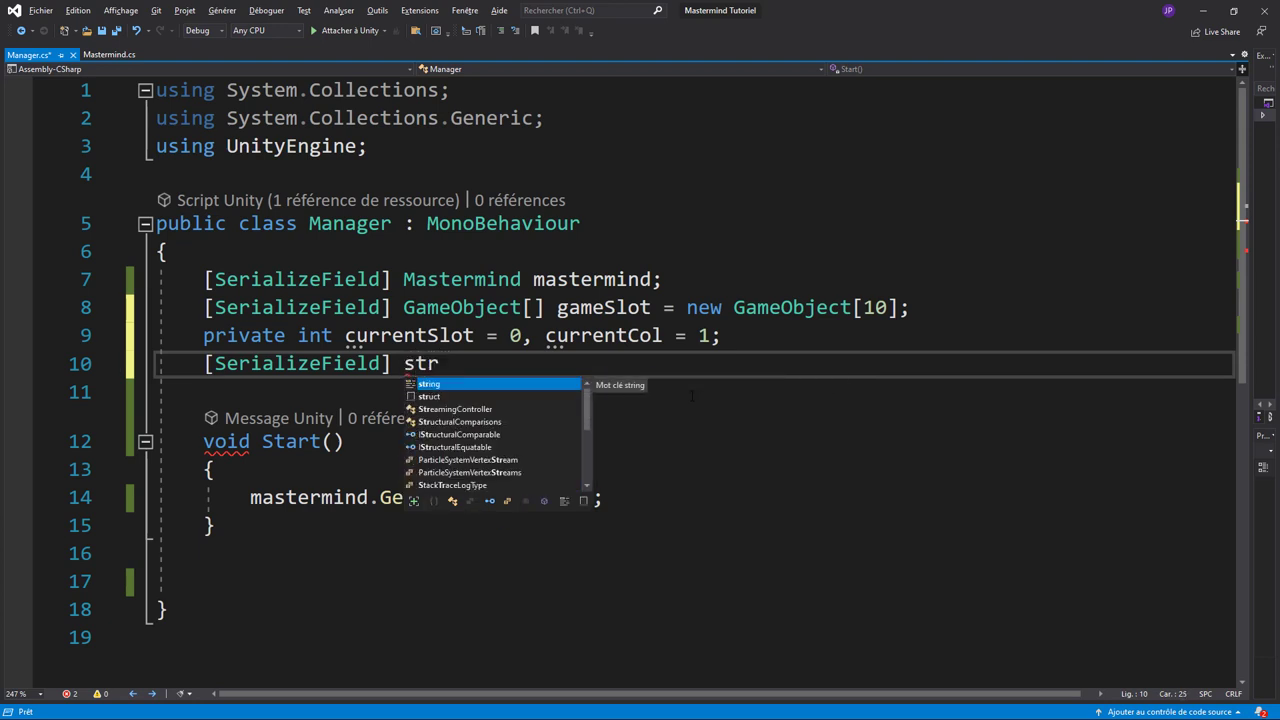
{"action": "key", "text": "Down"}
{"action": "type", "text": "ing["}
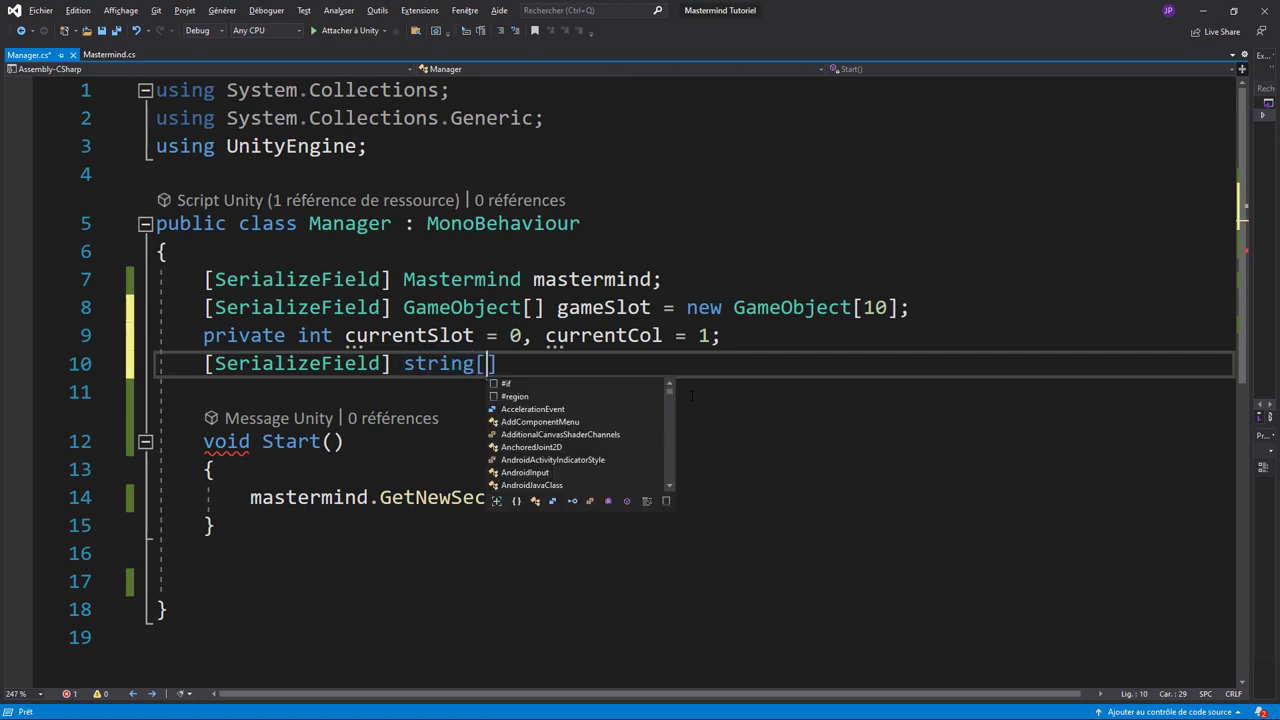
{"action": "type", "text": "] code "}
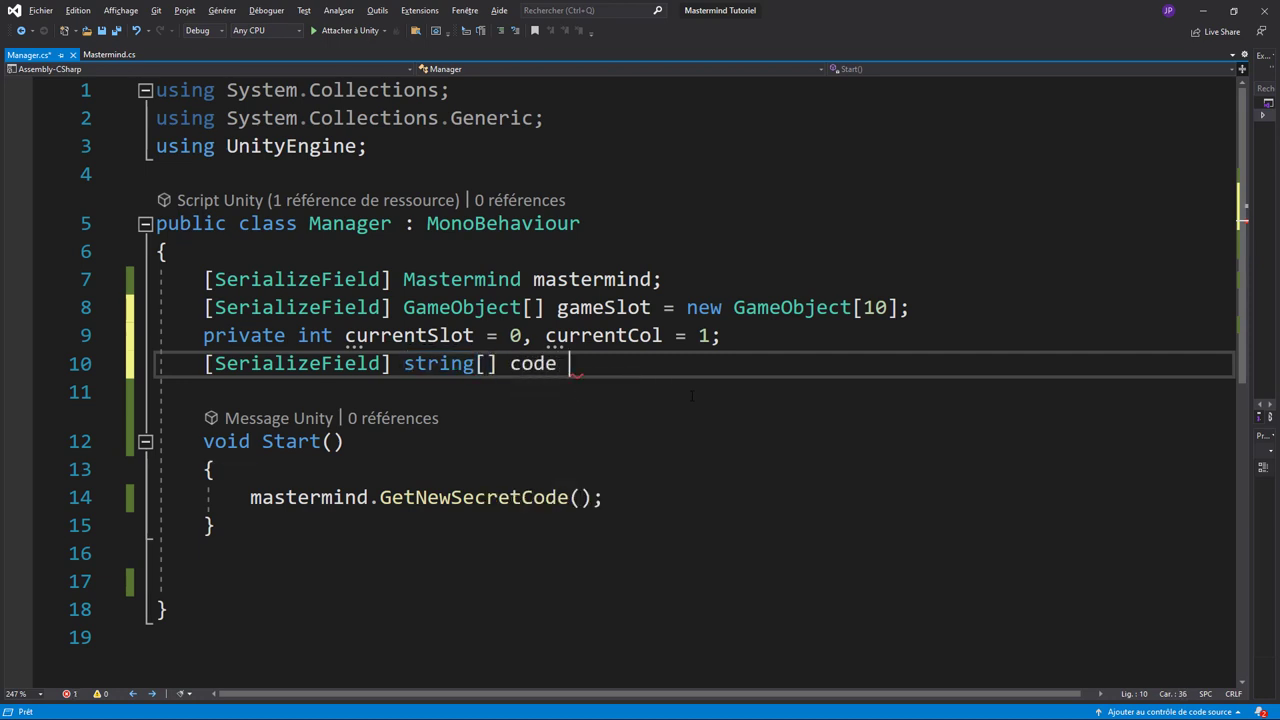
{"action": "type", "text": "= new str"}
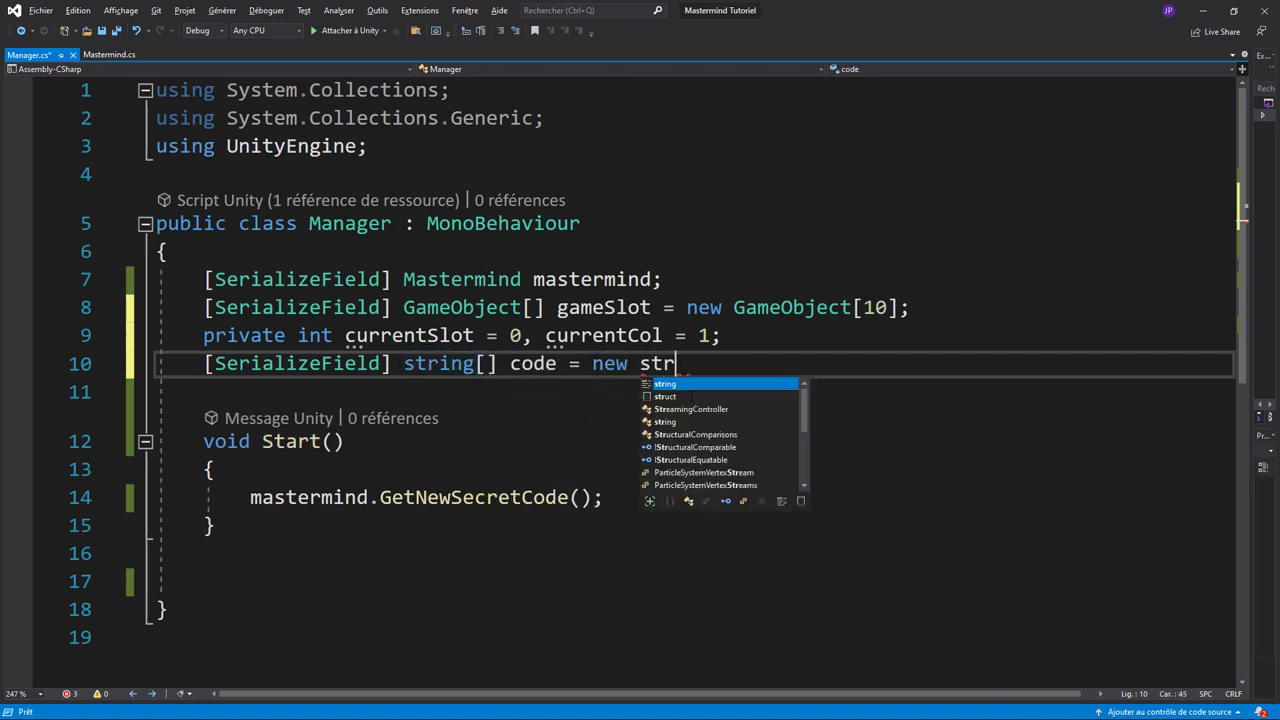
{"action": "type", "text": "ing"}
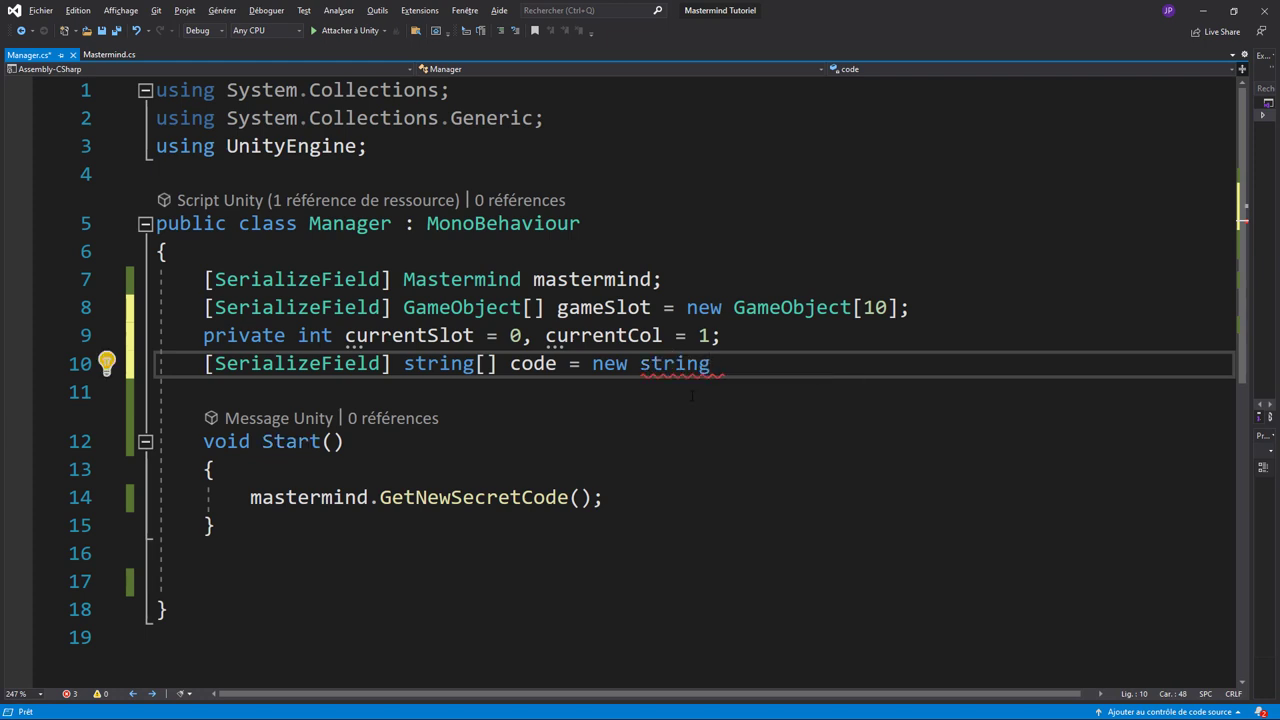
{"action": "type", "text": "[4"}
{"action": "type", "text": "]"}
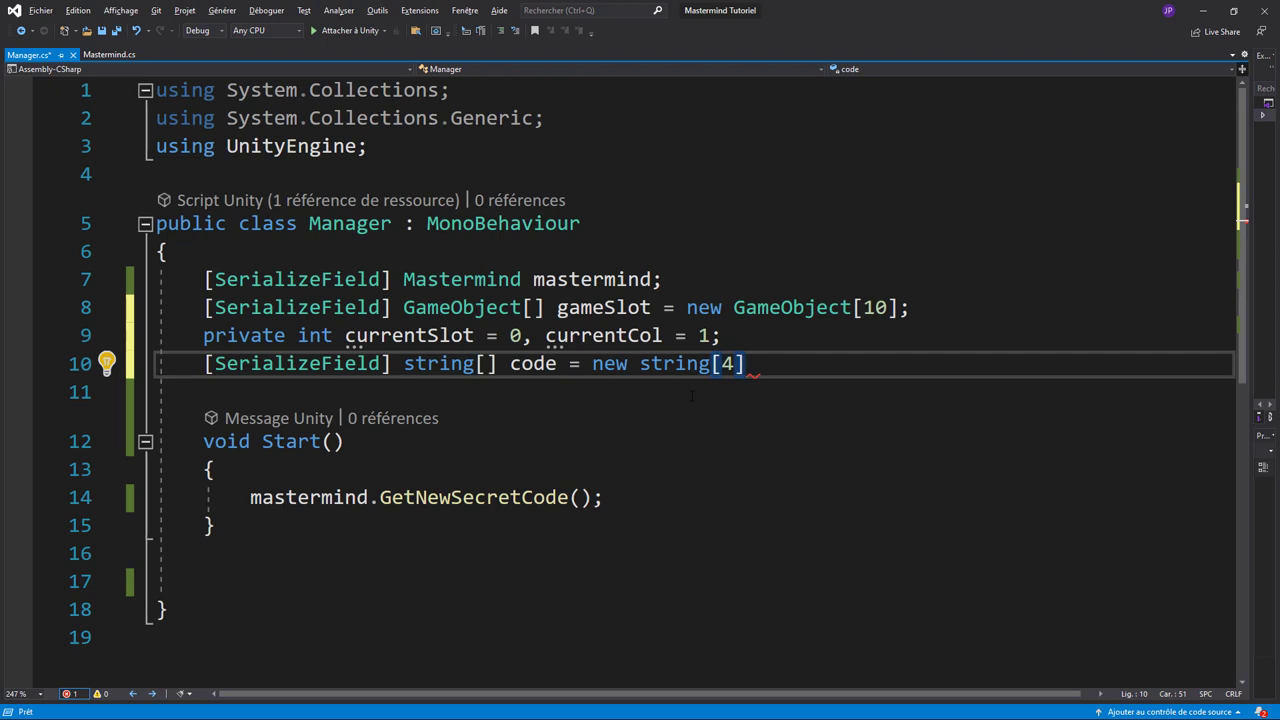
{"action": "type", "text": ";"}
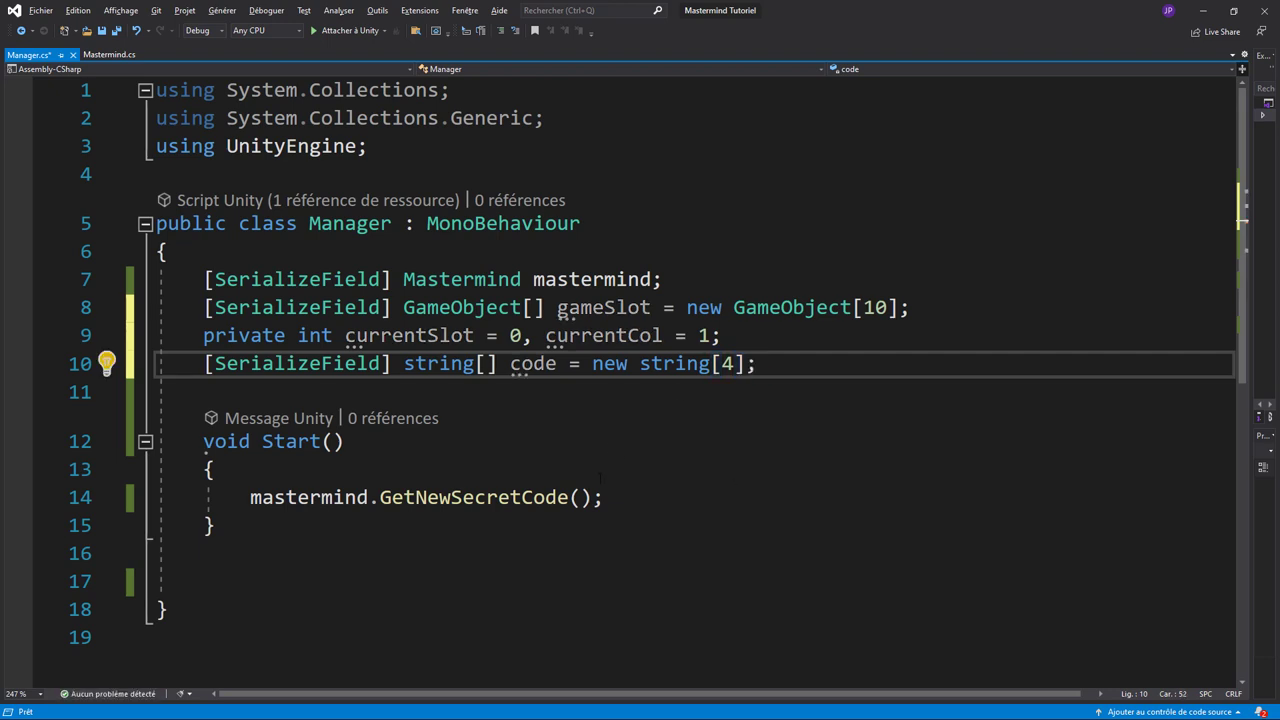
{"action": "left_click", "coordinate": [277, 531]}
Add a public void ColorSelect(Sprite sp) method below Start with an empty body
{"action": "key", "text": "Return"}
{"action": "key", "text": "Return"}
{"action": "type", "text": "p"}
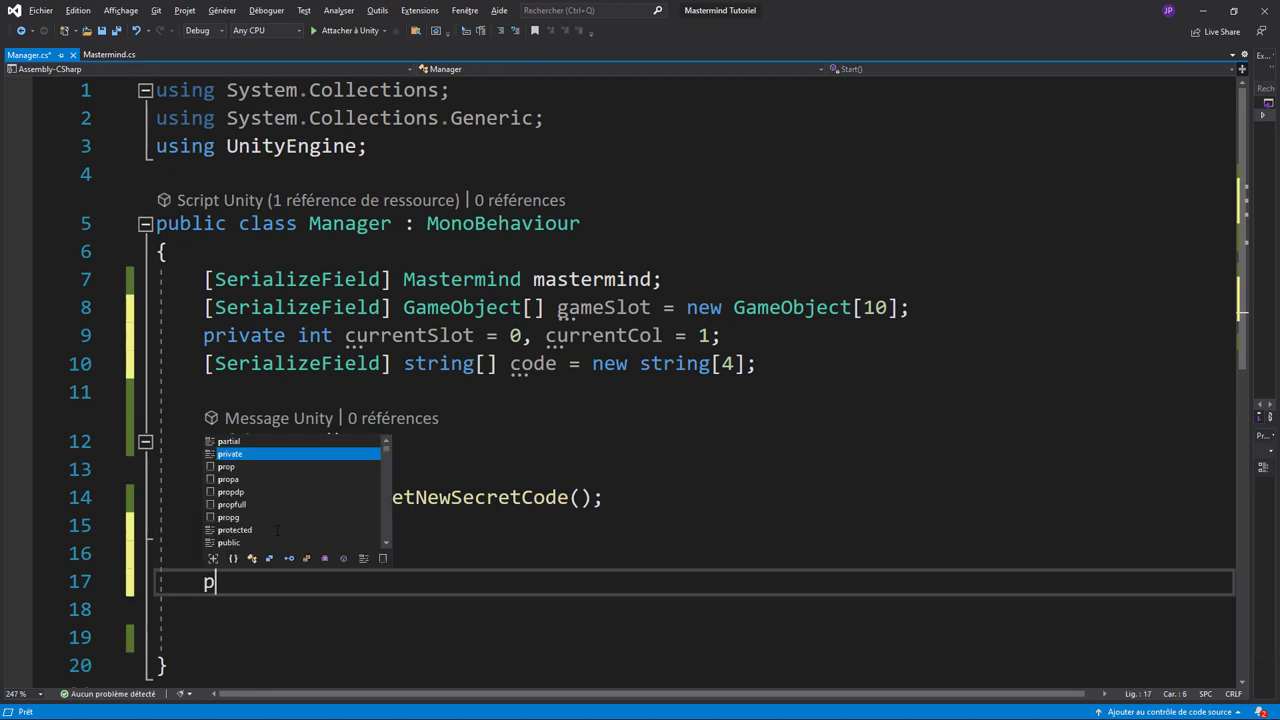
{"action": "type", "text": "ublic voi"}
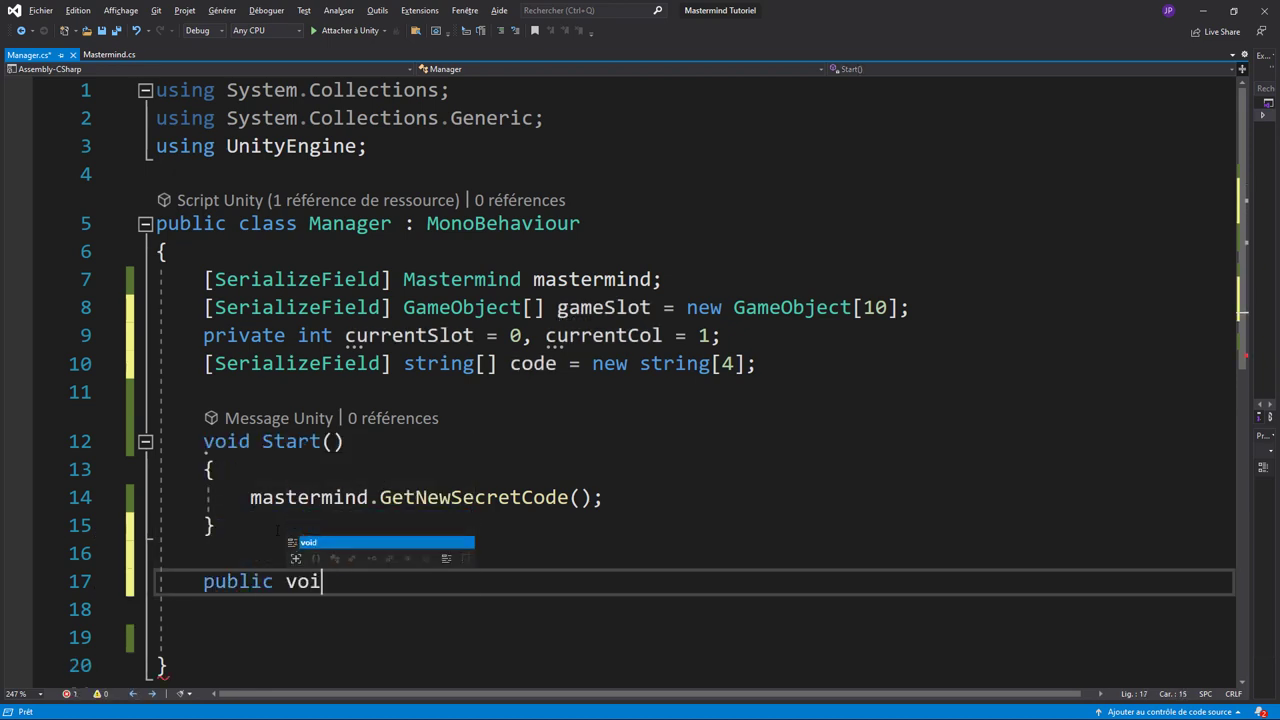
{"action": "type", "text": "d "}
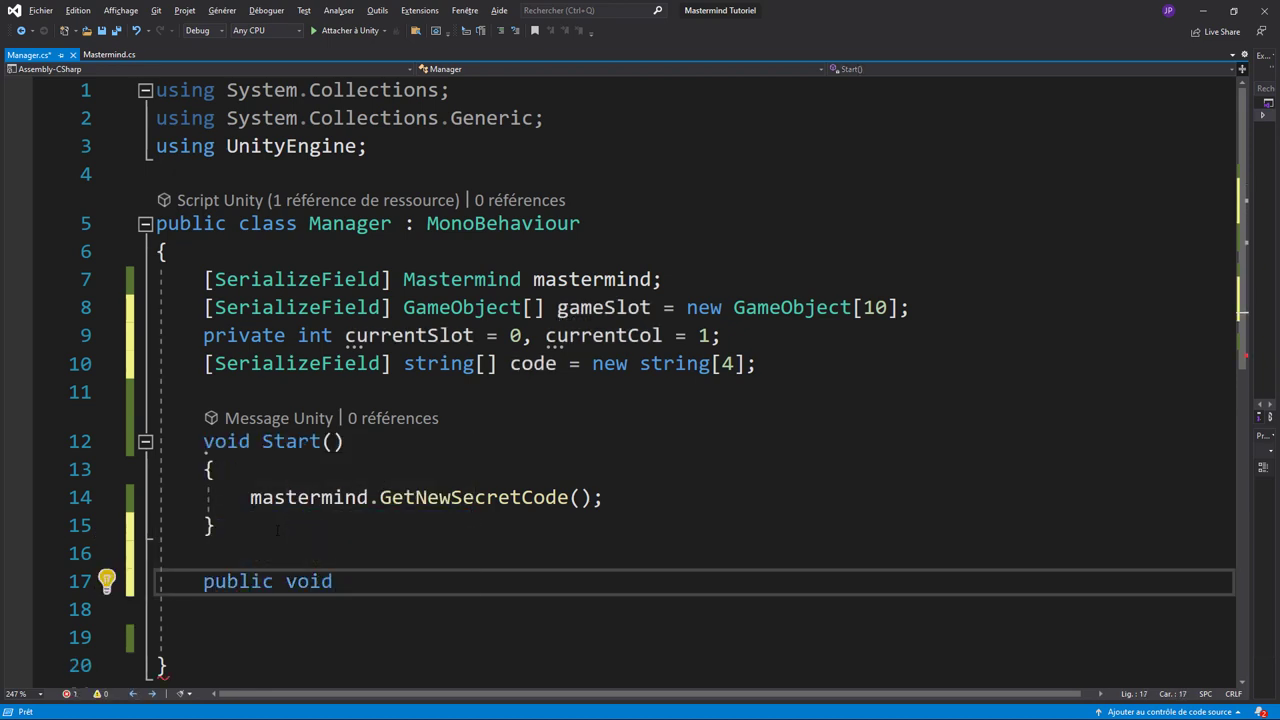
{"action": "type", "text": "C"}
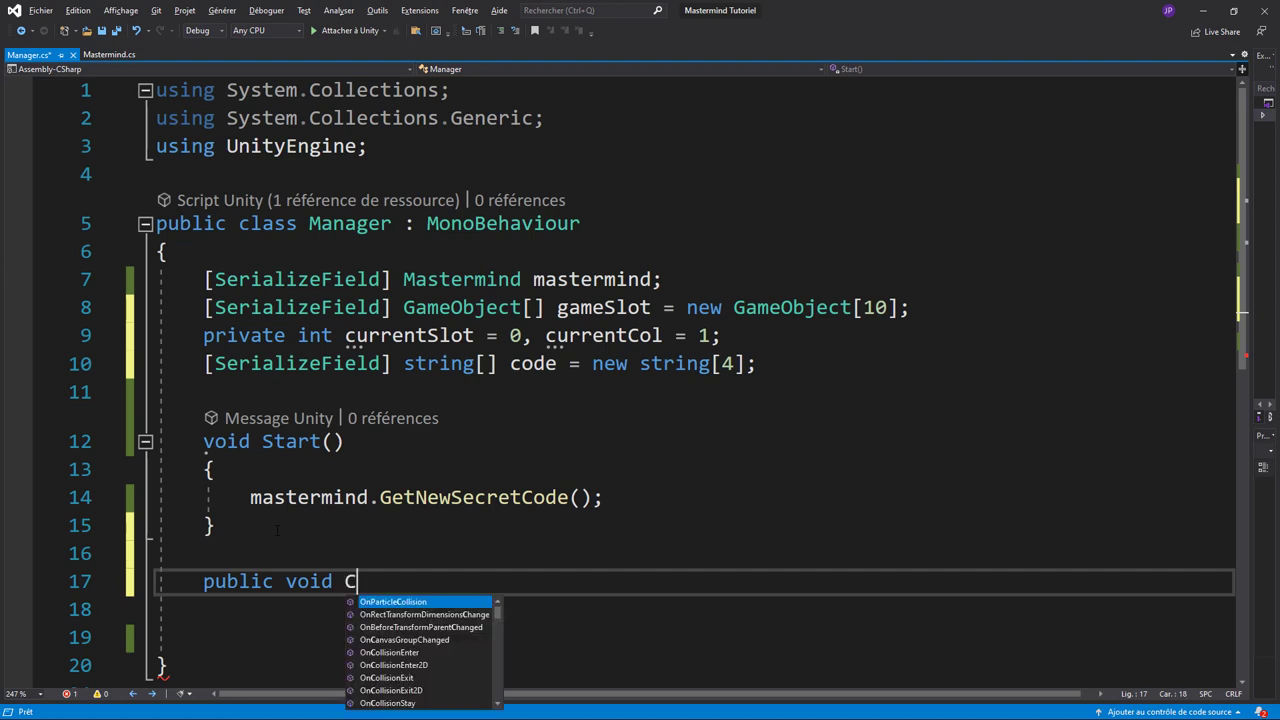
{"action": "type", "text": "olorSelec"}
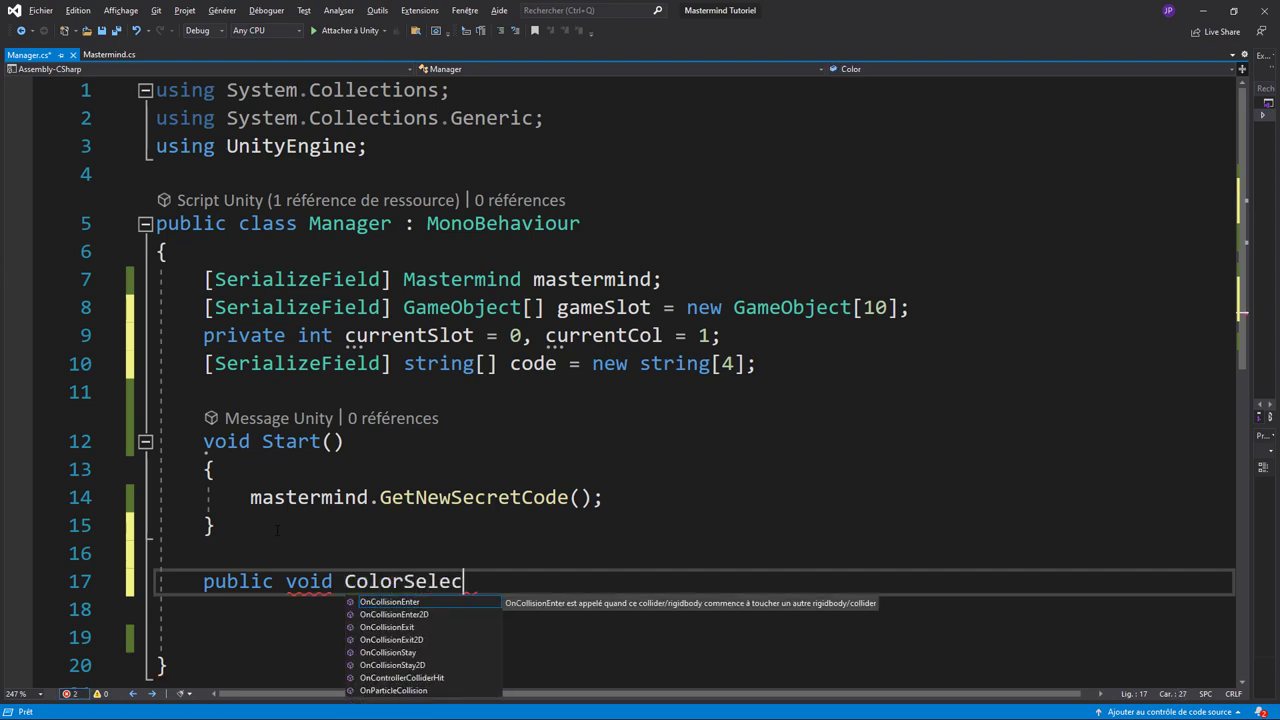
{"action": "type", "text": "t("}
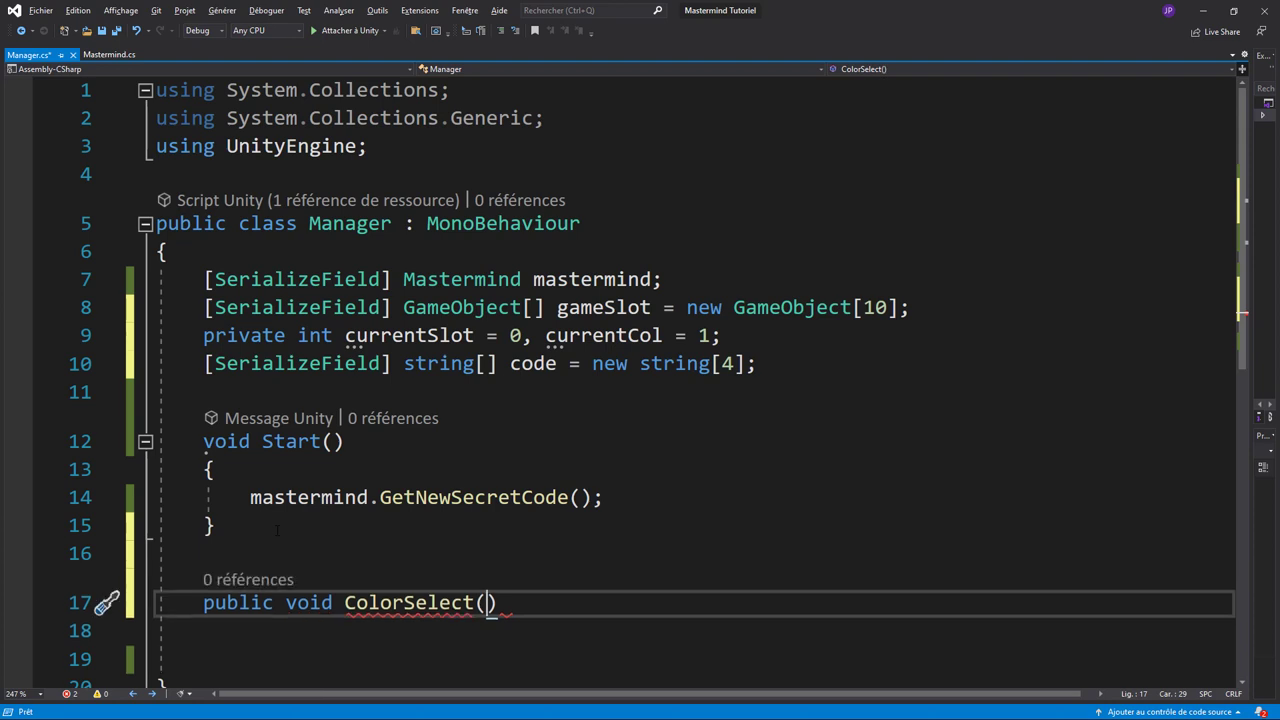
{"action": "type", "text": "Spr"}
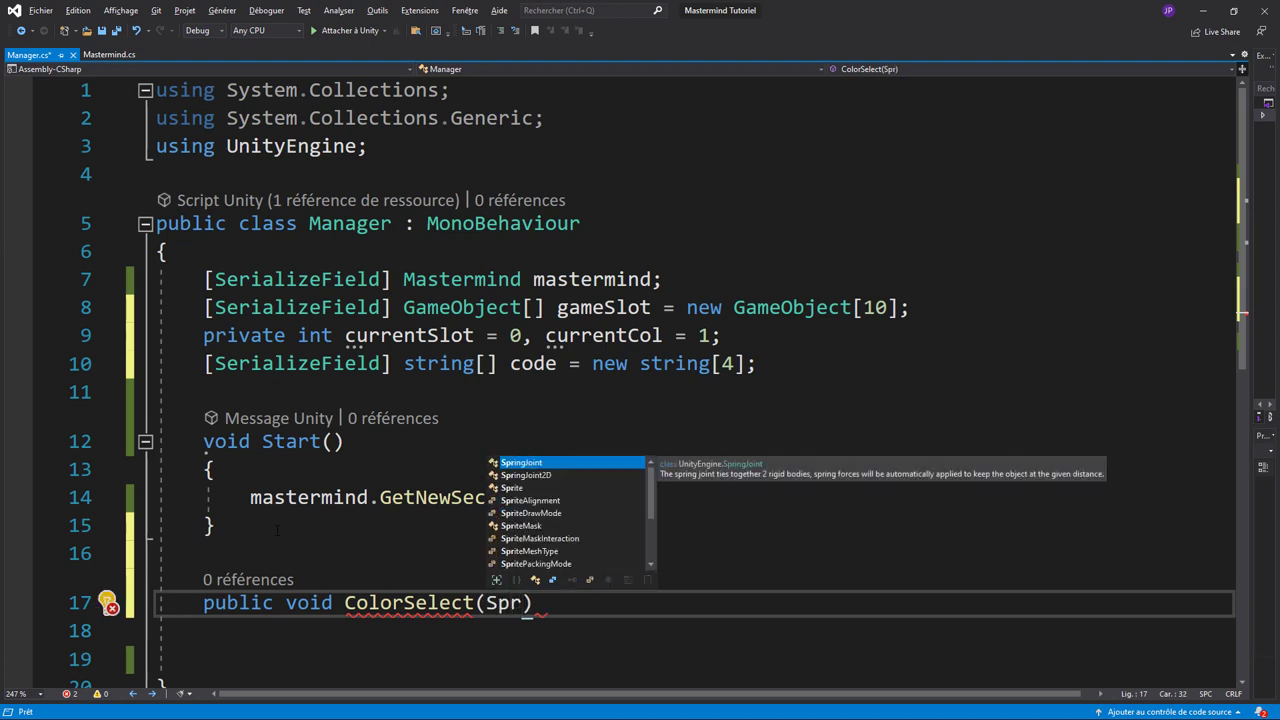
{"action": "key", "text": "Tab"}
{"action": "type", "text": "sp"}
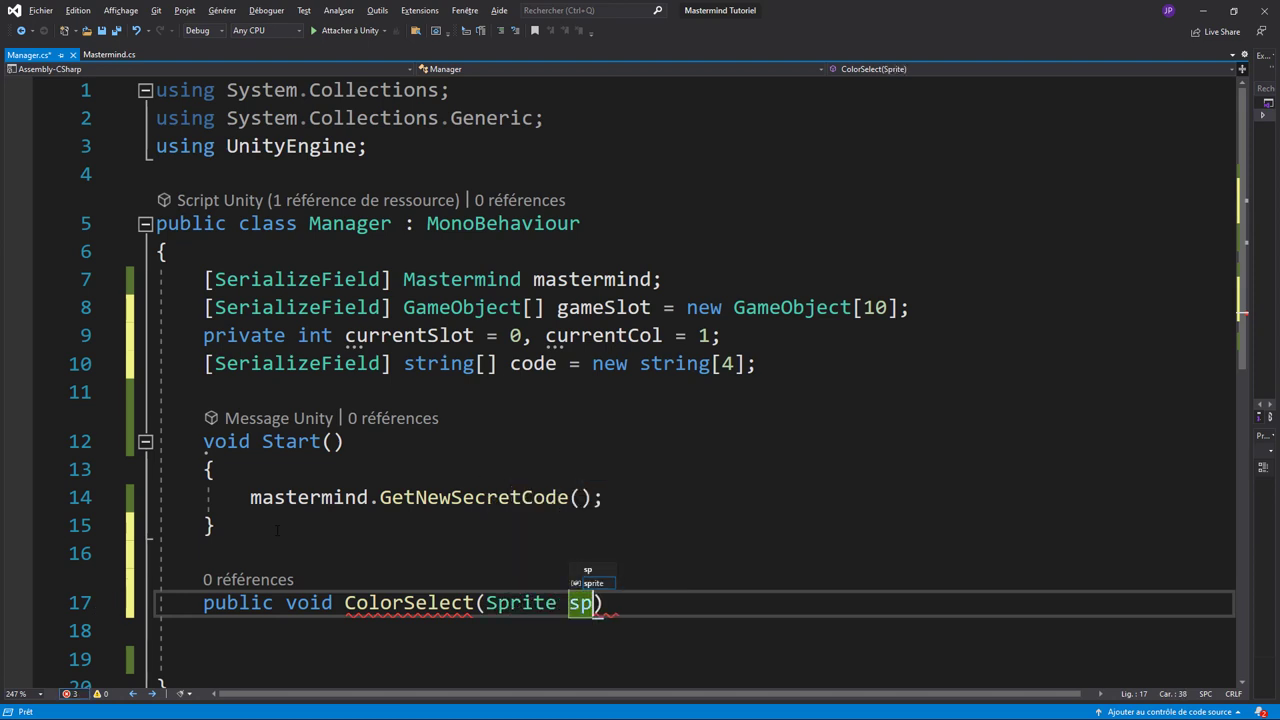
{"action": "key", "text": "Return"}
{"action": "type", "text": "{"}
{"action": "key", "text": "Return"}
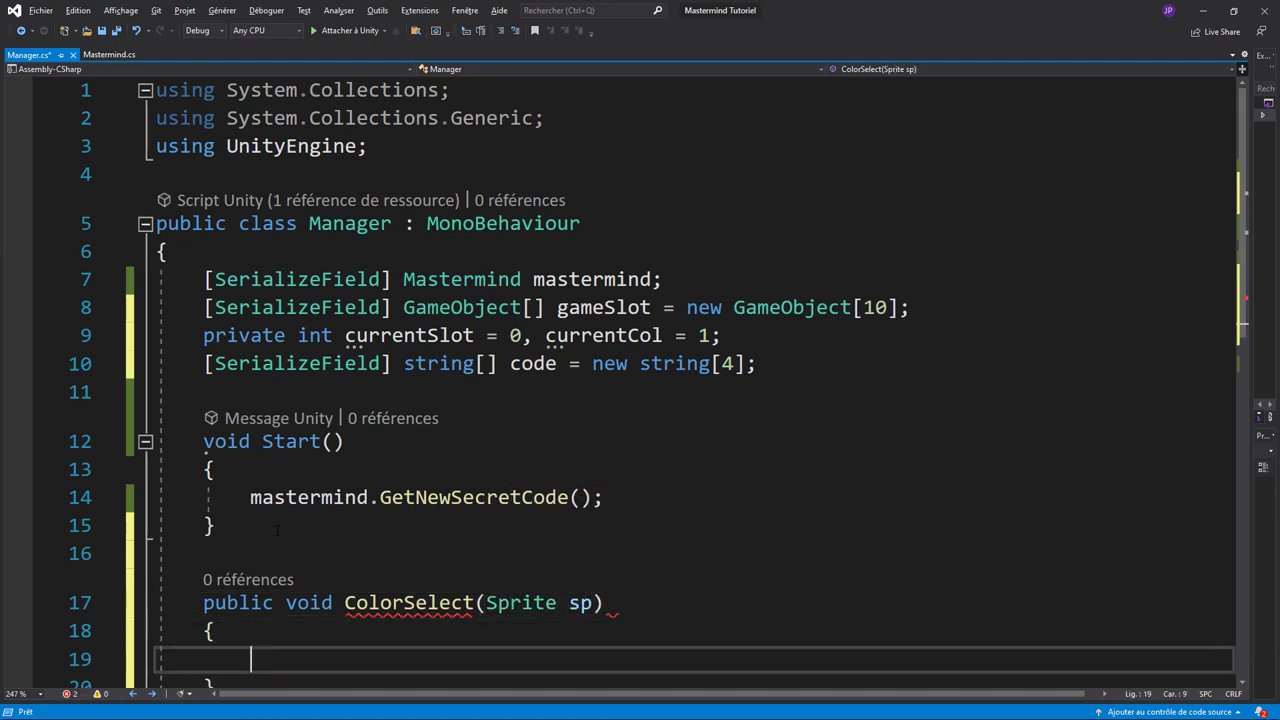
{"action": "scroll", "coordinate": [387, 408], "scroll_direction": "down", "scroll_amount": 3}
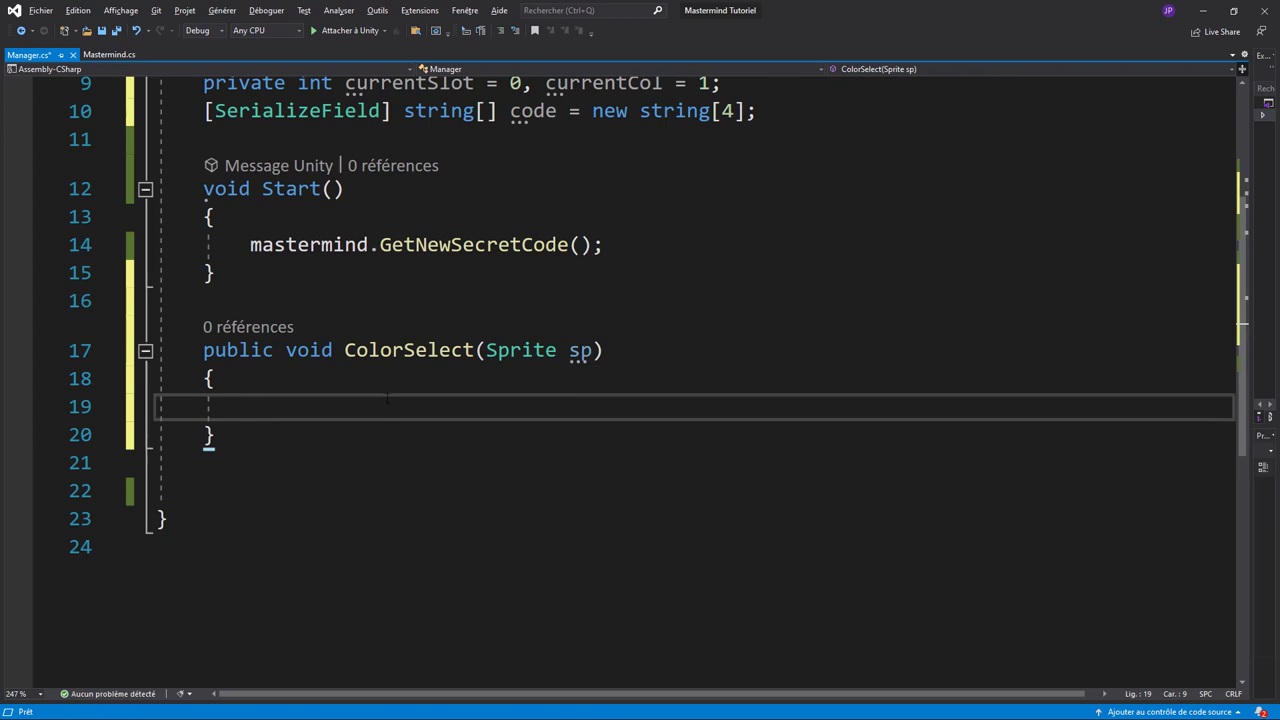
Begin the method body with gameSlot[currentSlot].transform.Find(
{"action": "type", "text": "Ga"}
{"action": "key", "text": "Down"}
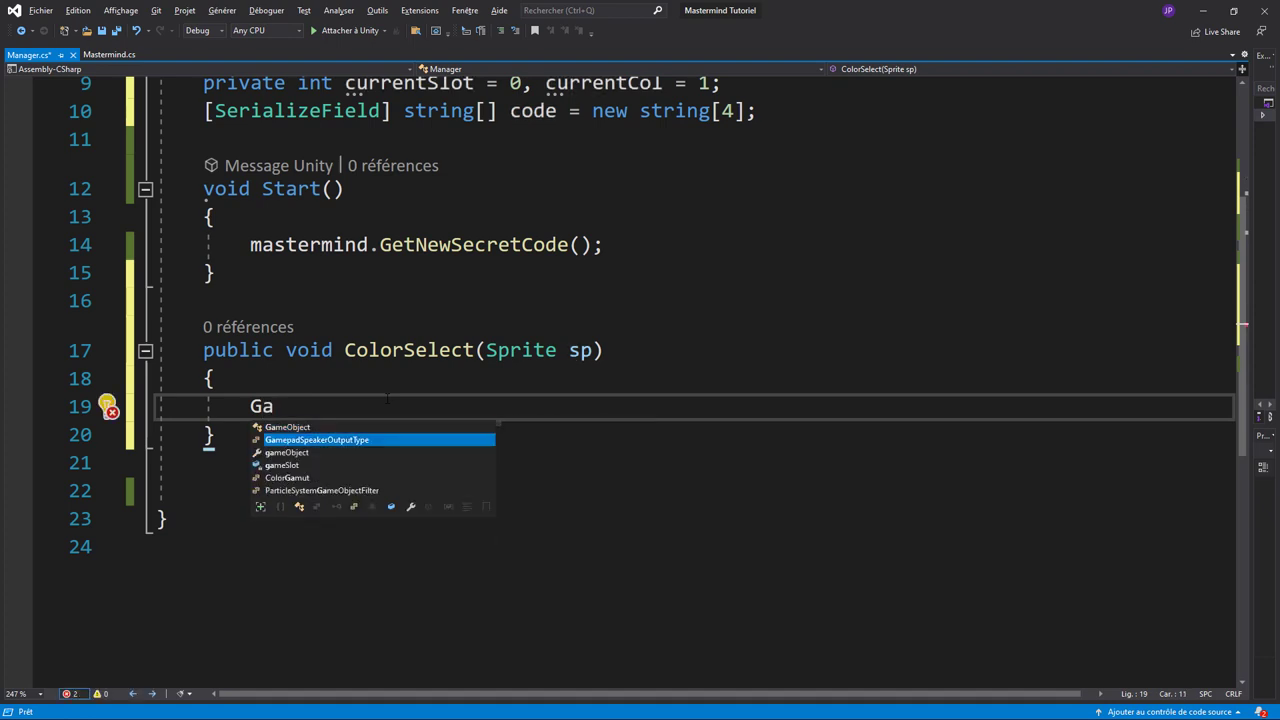
{"action": "key", "text": "Tab"}
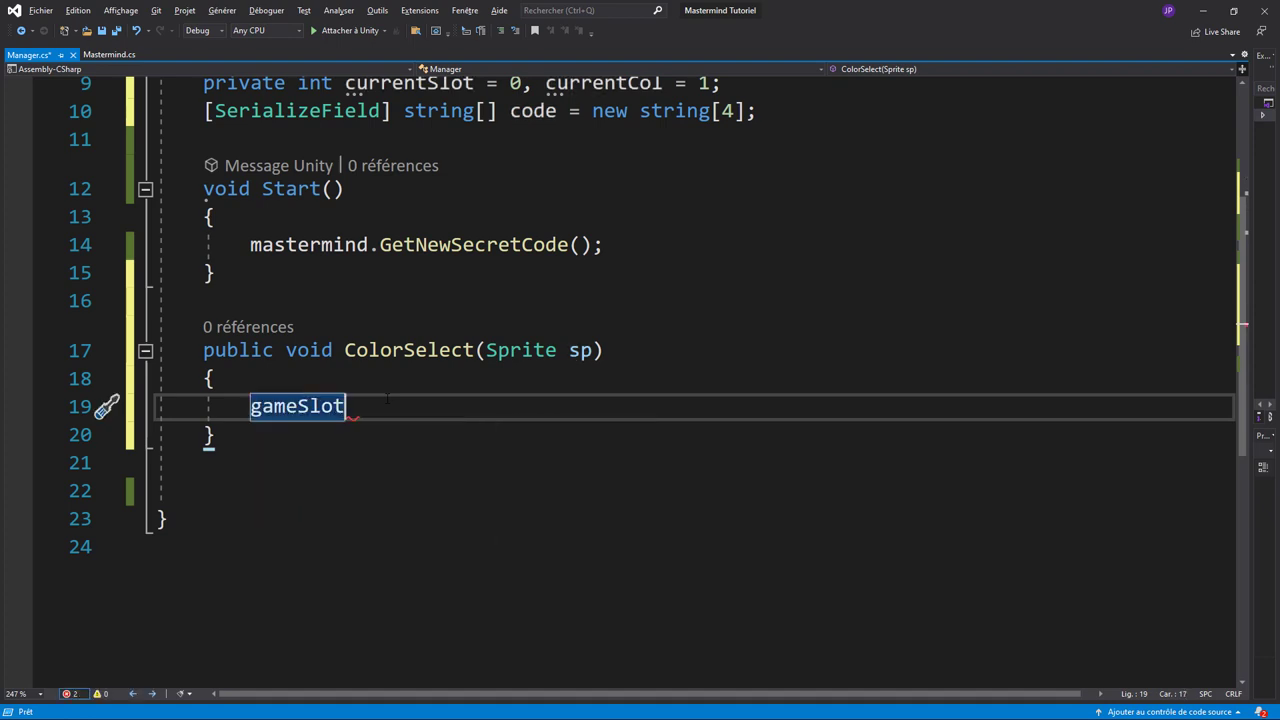
{"action": "type", "text": "["}
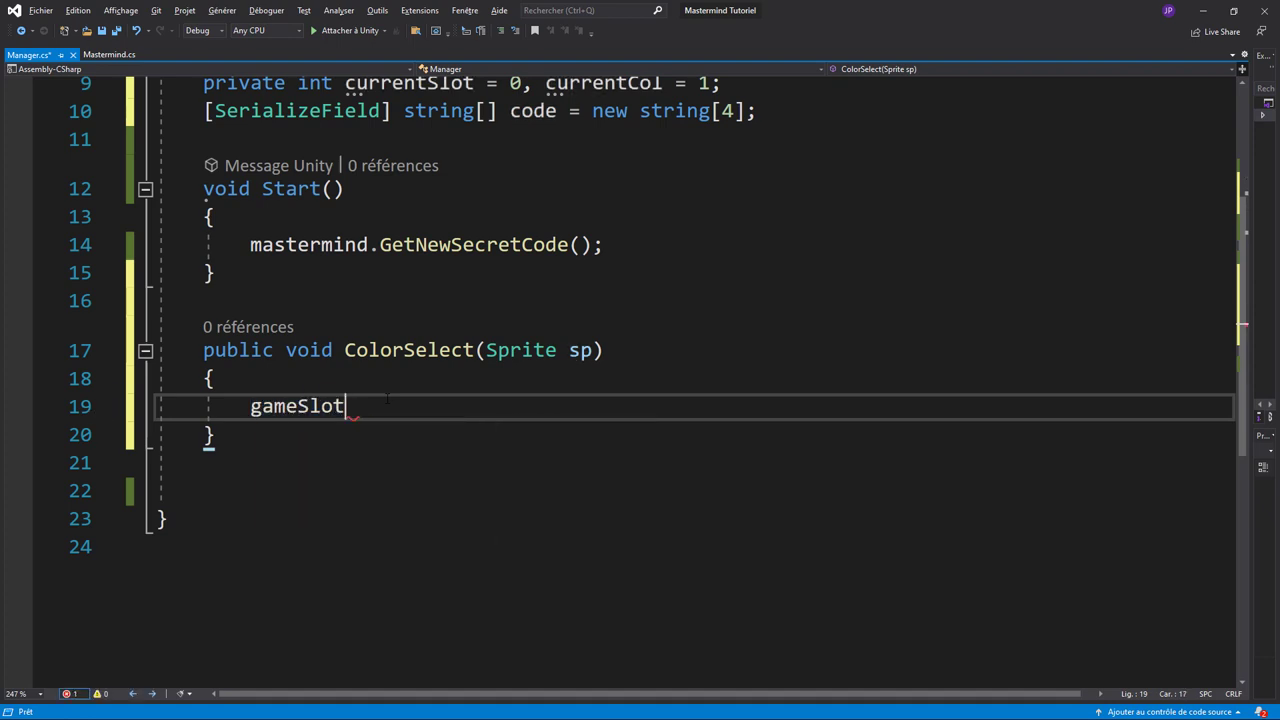
{"action": "key", "text": "ctrl+space"}
{"action": "type", "text": "sur"}
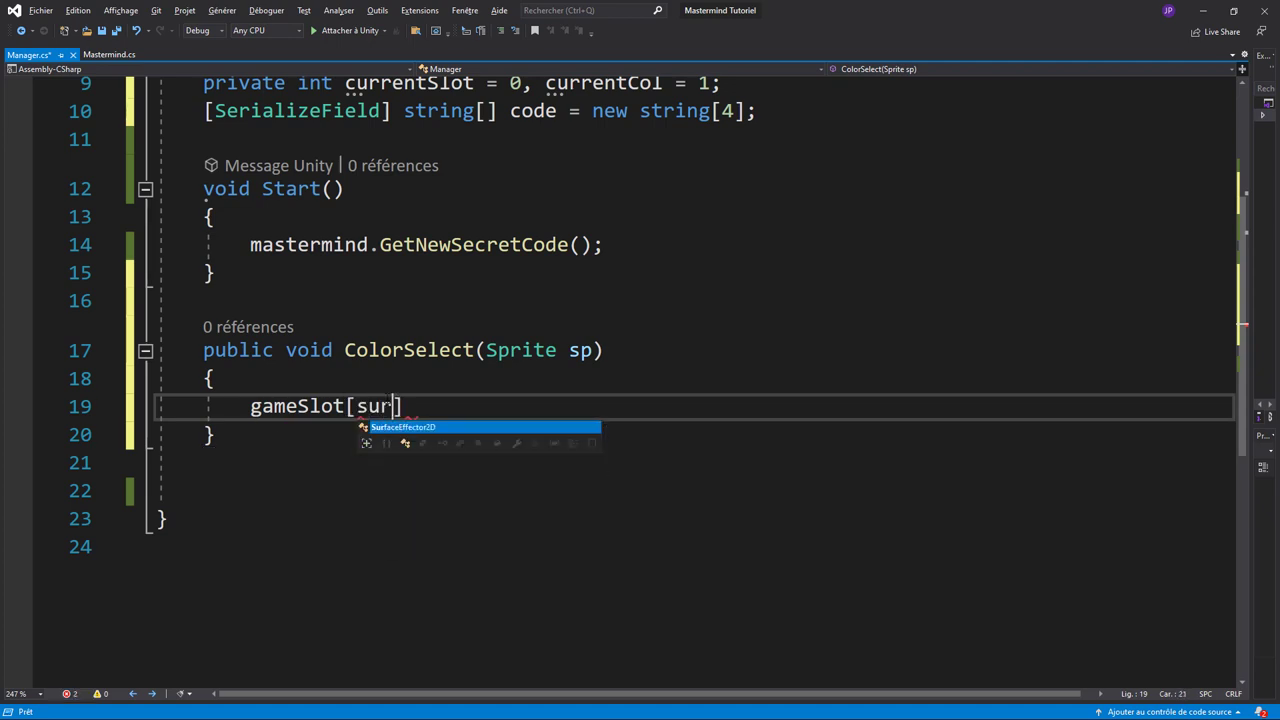
{"action": "key", "text": "BackSpace"}
{"action": "key", "text": "BackSpace"}
{"action": "key", "text": "BackSpace"}
{"action": "type", "text": "cur"}
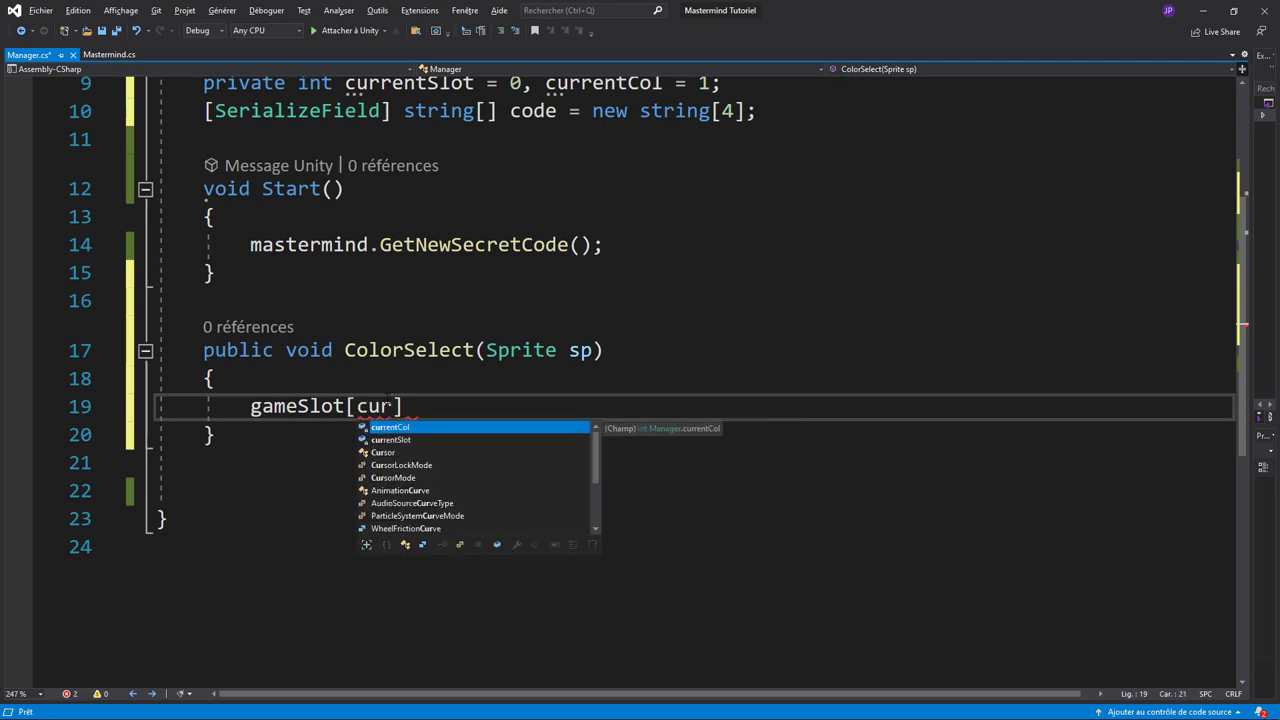
{"action": "key", "text": "Tab"}
{"action": "type", "text": "]"}
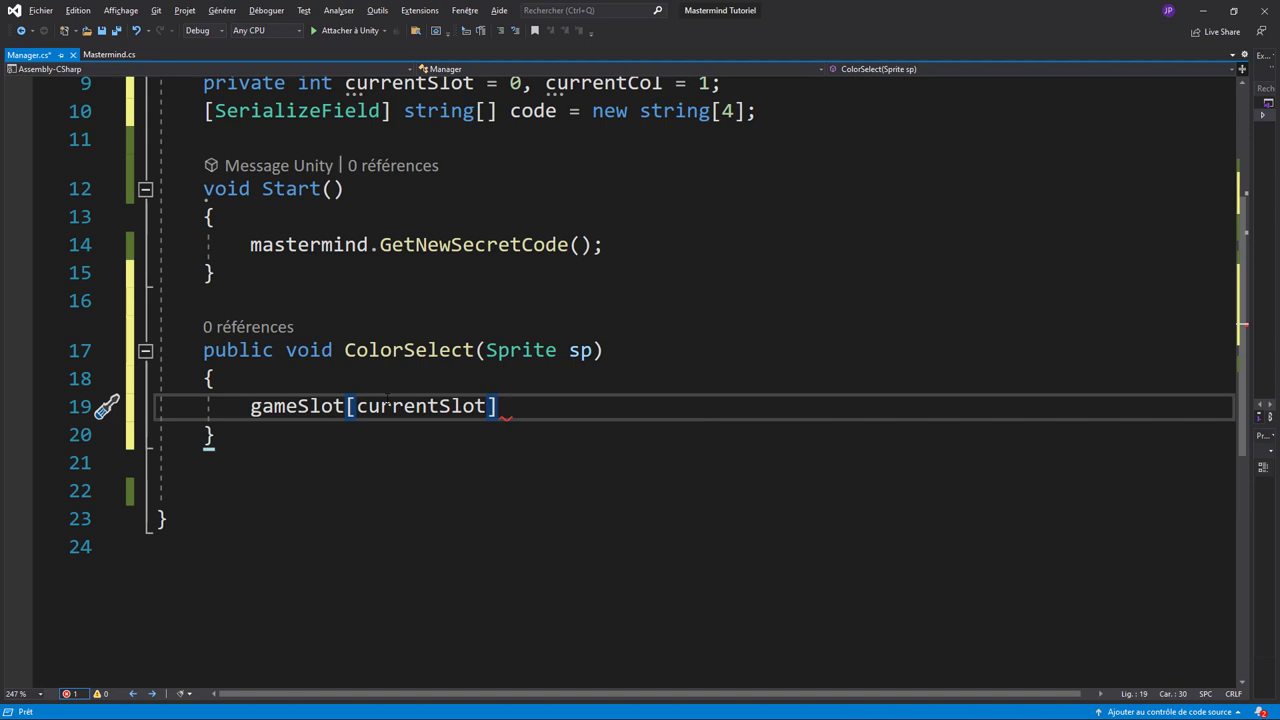
{"action": "type", "text": ".tr"}
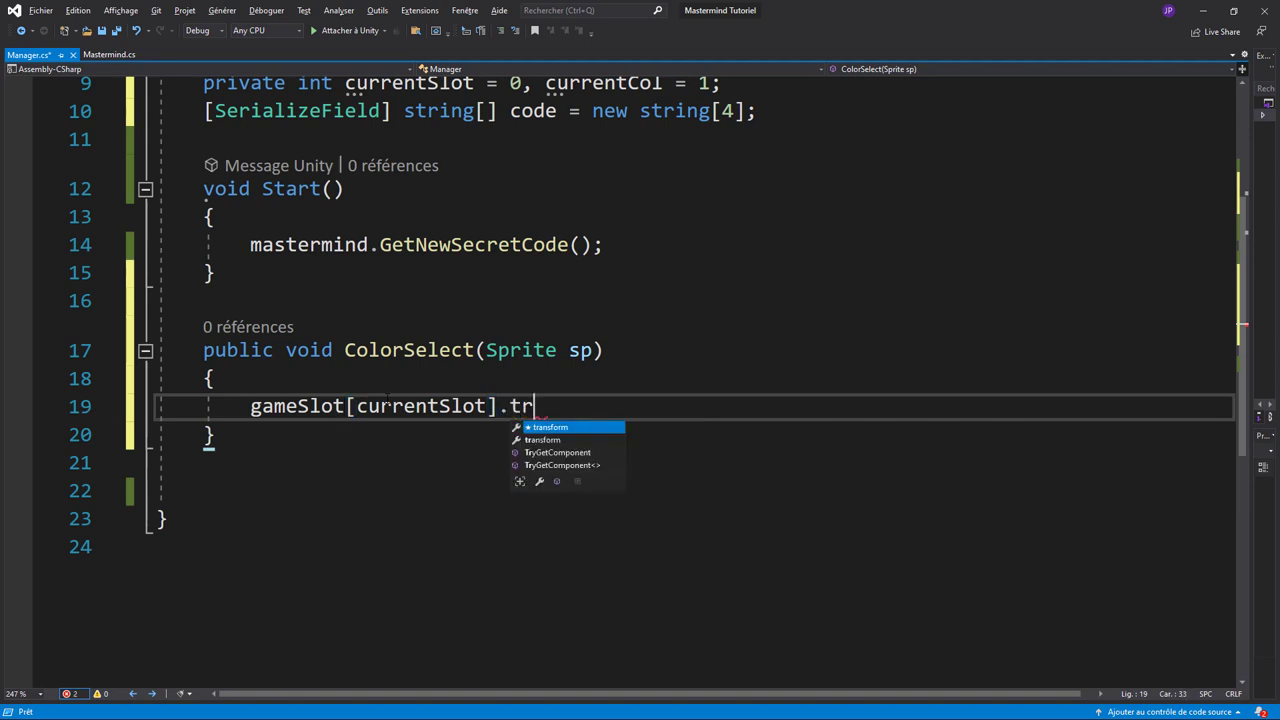
{"action": "key", "text": "Tab"}
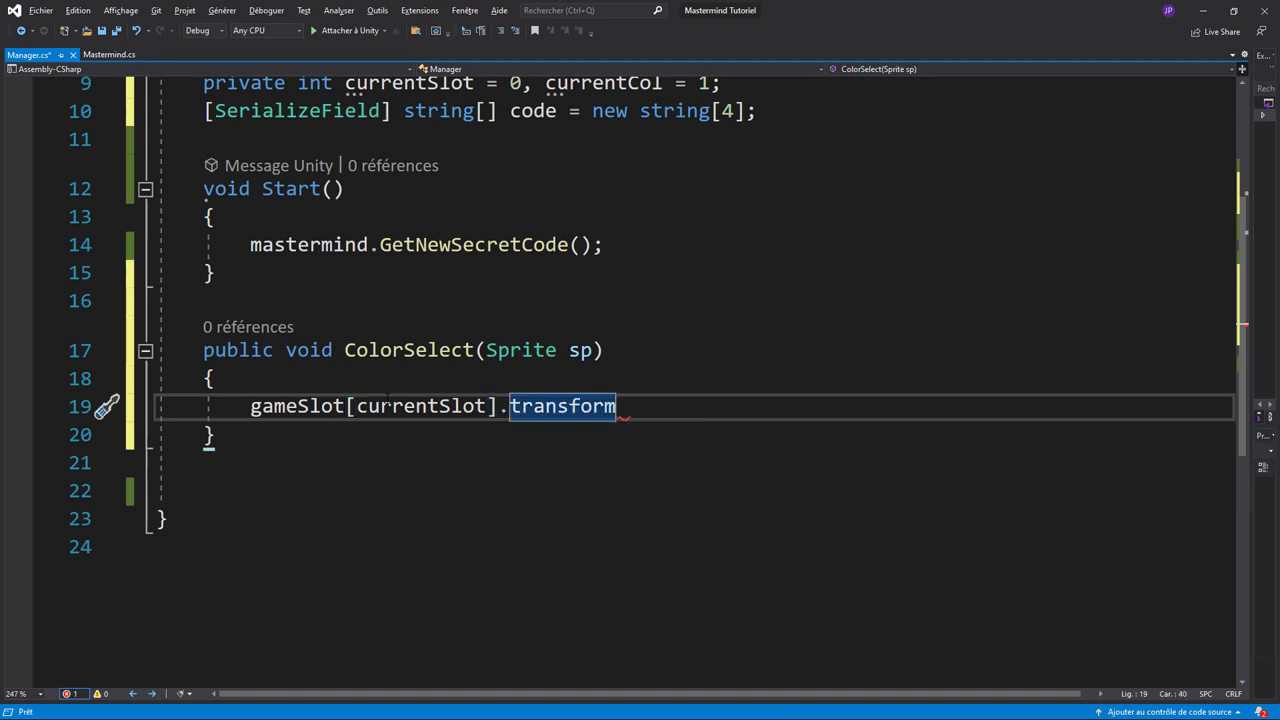
{"action": "type", "text": ".find("}
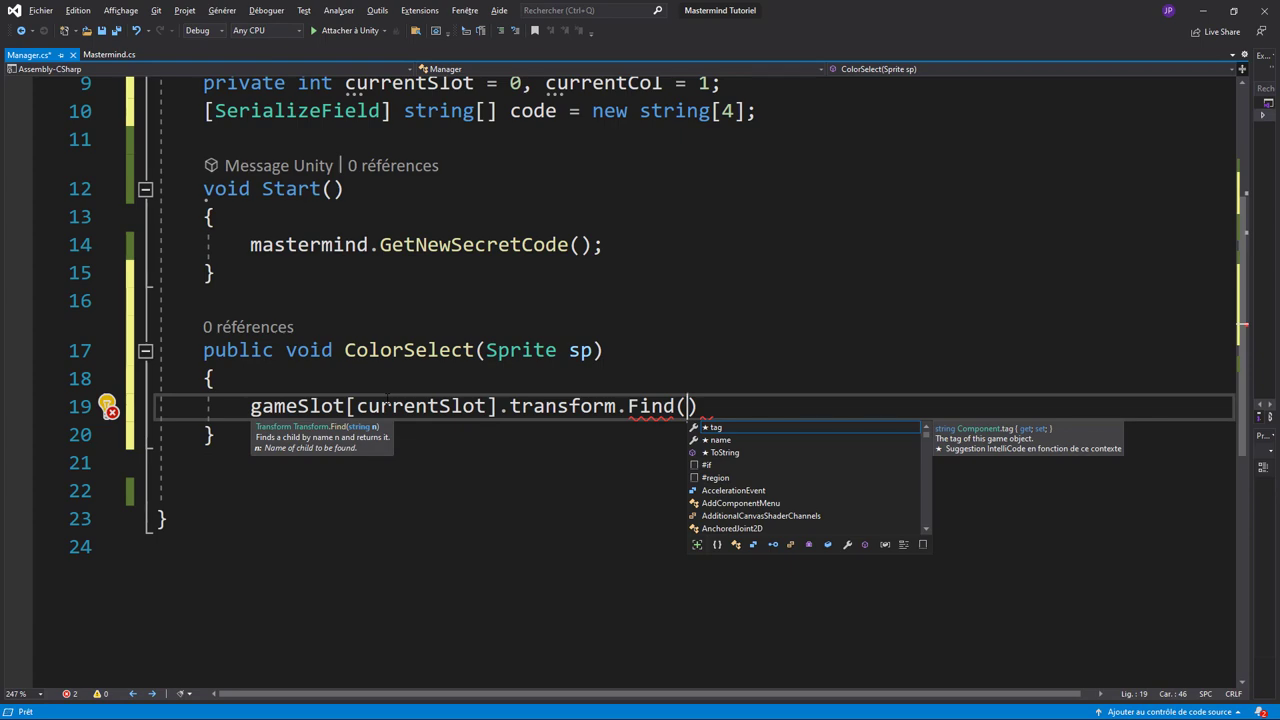
Check Slot (1)'s child names in Unity, then start the Find argument with "c" + cur
{"action": "key", "text": "alt+Tab"}
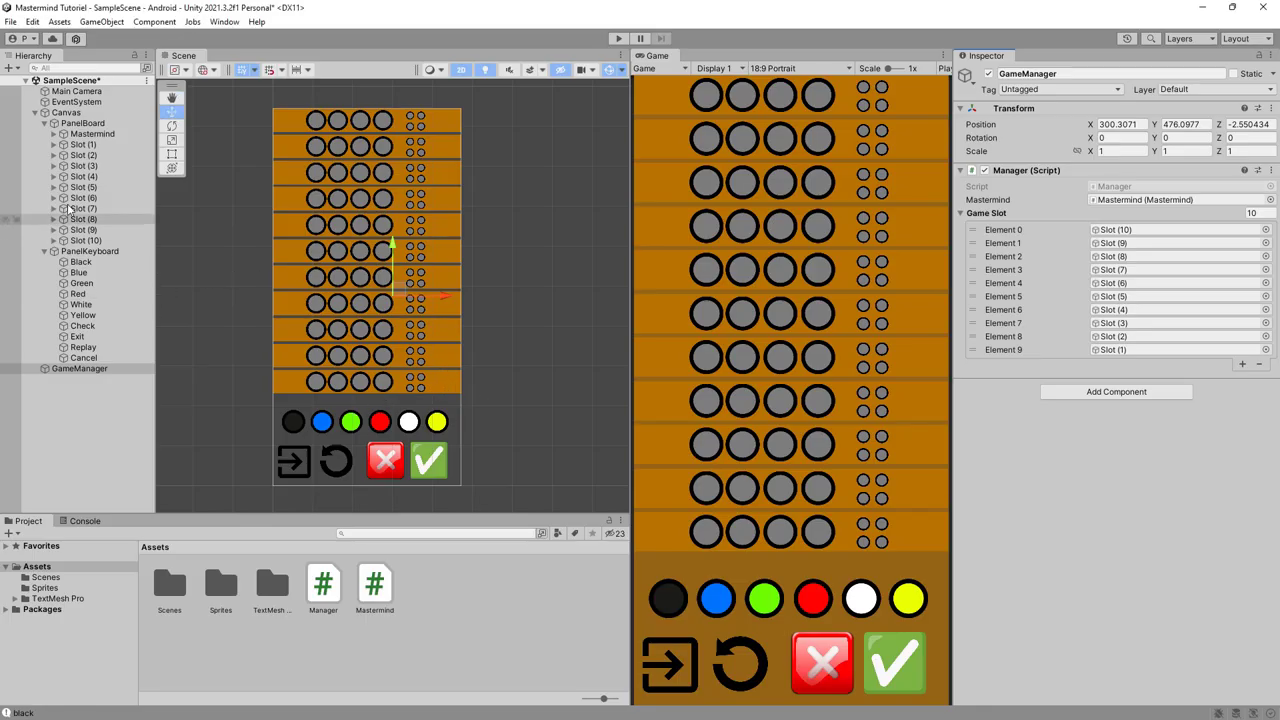
{"action": "left_click", "coordinate": [53, 145]}
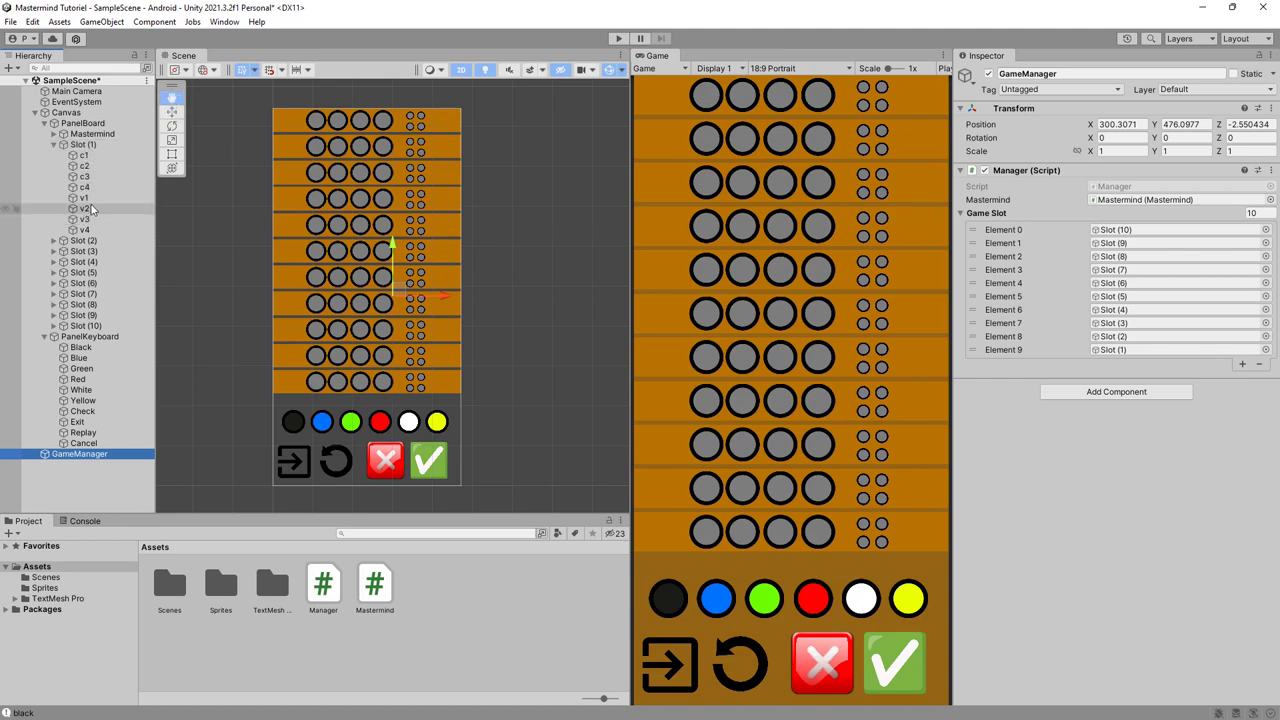
{"action": "key", "text": "alt+Tab"}
{"action": "type", "text": "\"c\""}
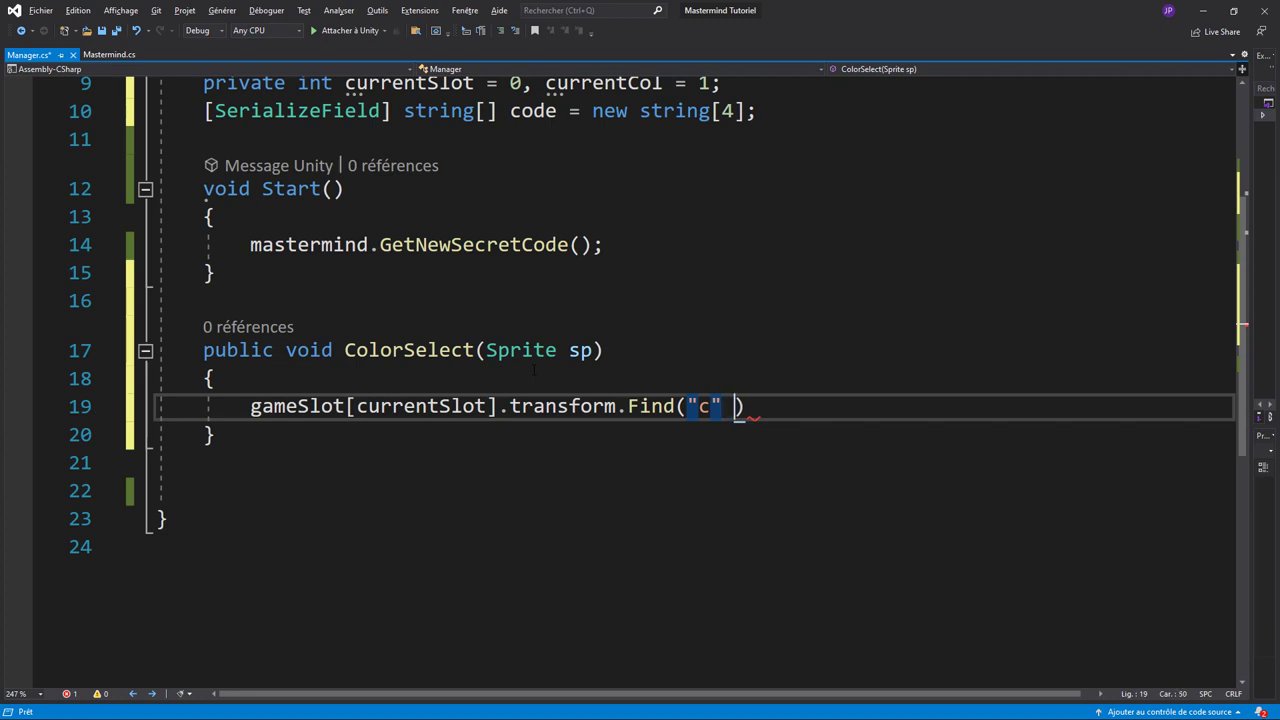
{"action": "type", "text": " + cur"}
Complete the Find argument with currentCol and append .GetComponent<Image>
{"action": "key", "text": "Up"}
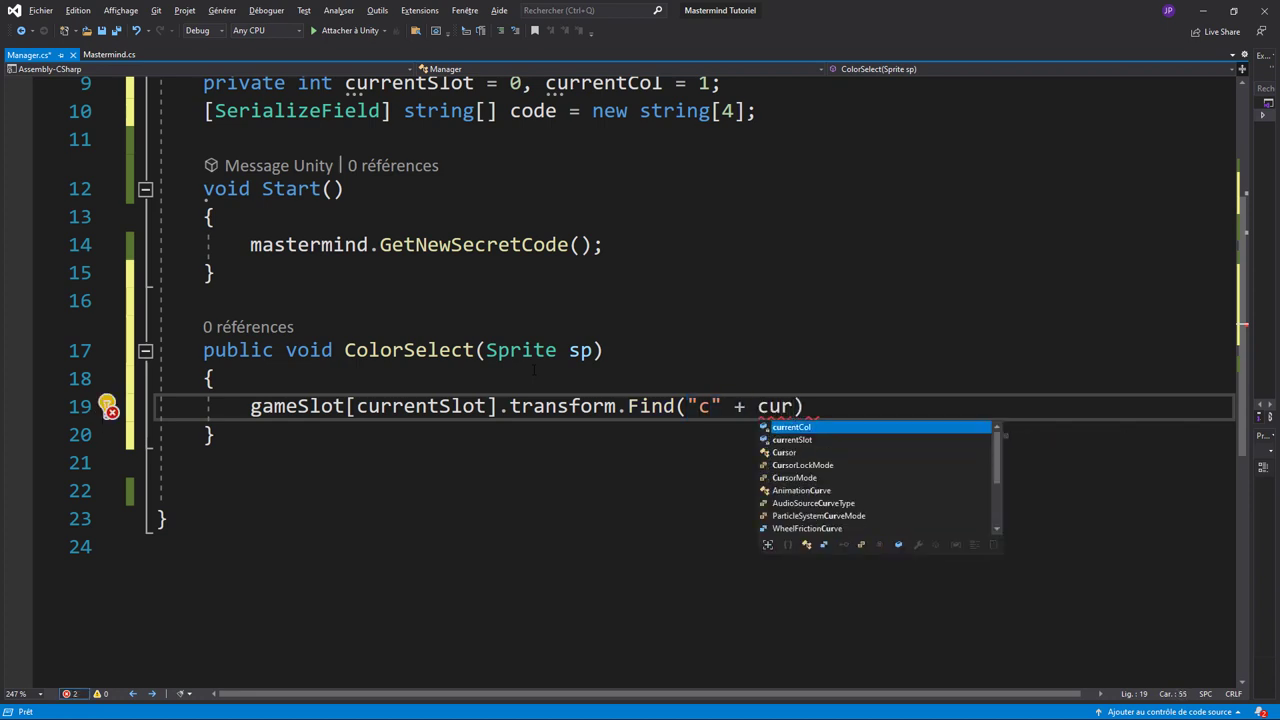
{"action": "key", "text": "Tab"}
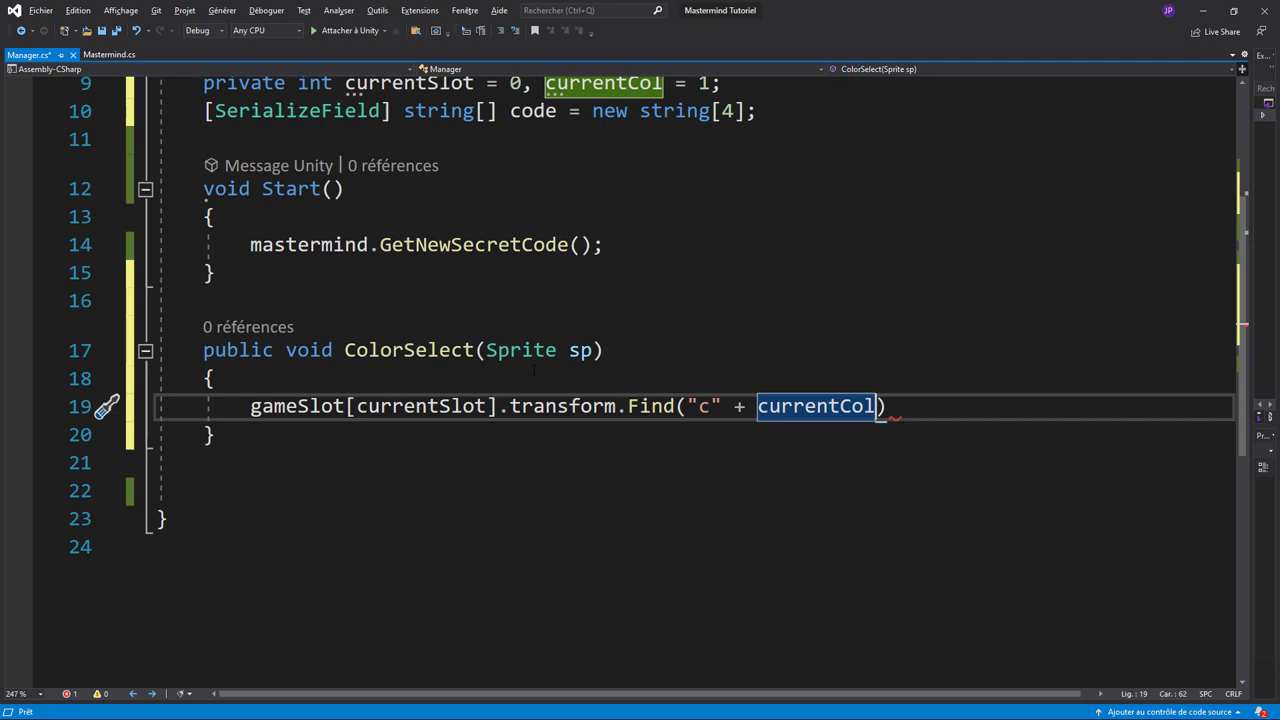
{"action": "type", "text": ").get"}
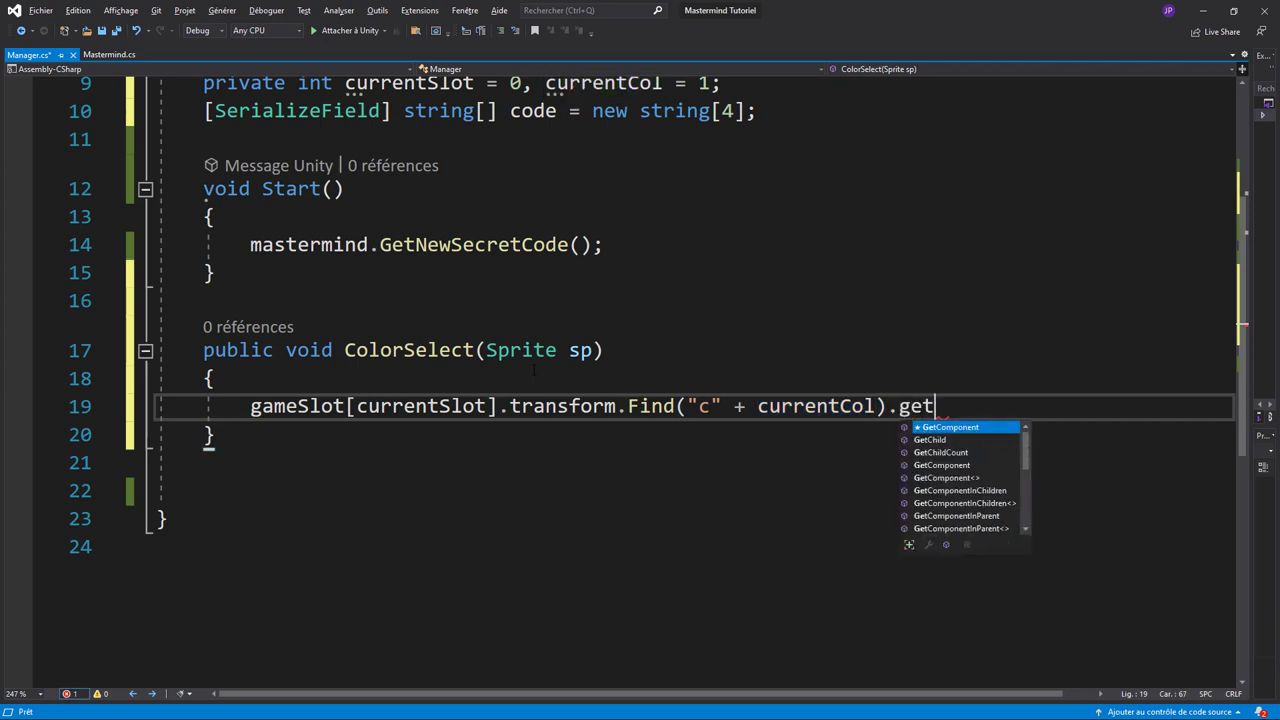
{"action": "key", "text": "Down"}
{"action": "key", "text": "Down"}
{"action": "key", "text": "Down"}
{"action": "key", "text": "Down"}
{"action": "key", "text": "Tab"}
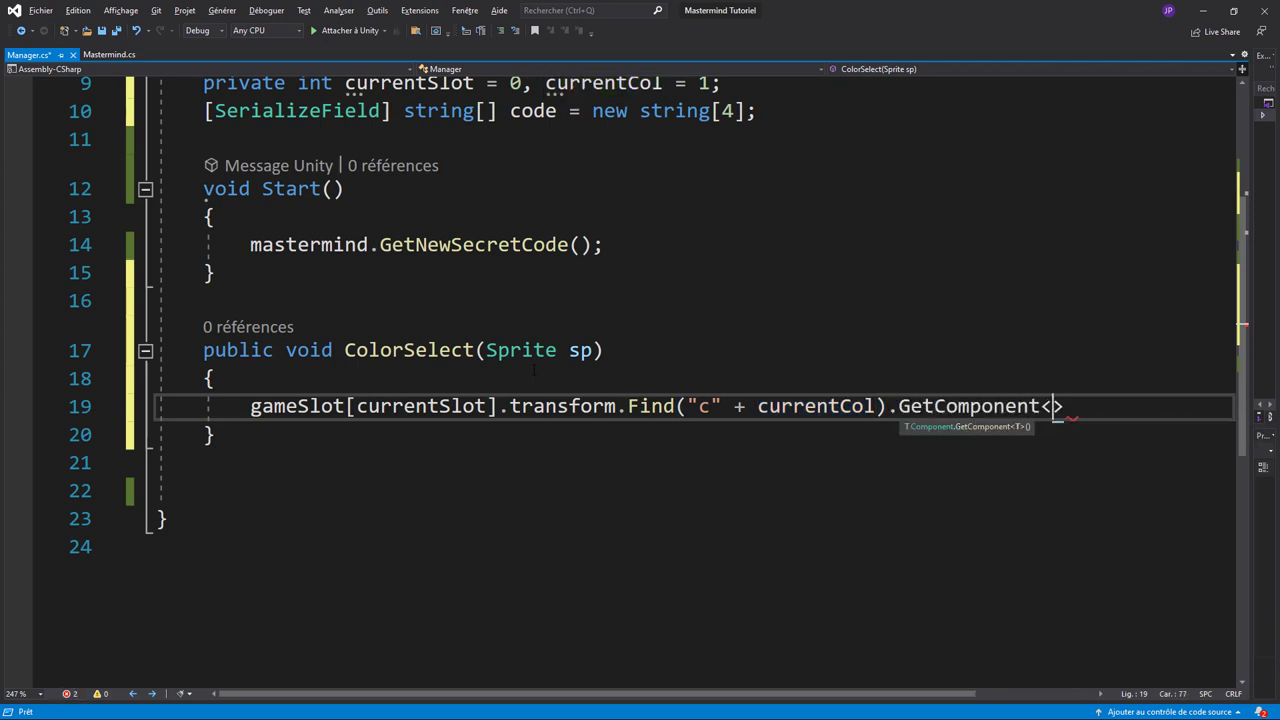
{"action": "type", "text": "Im"}
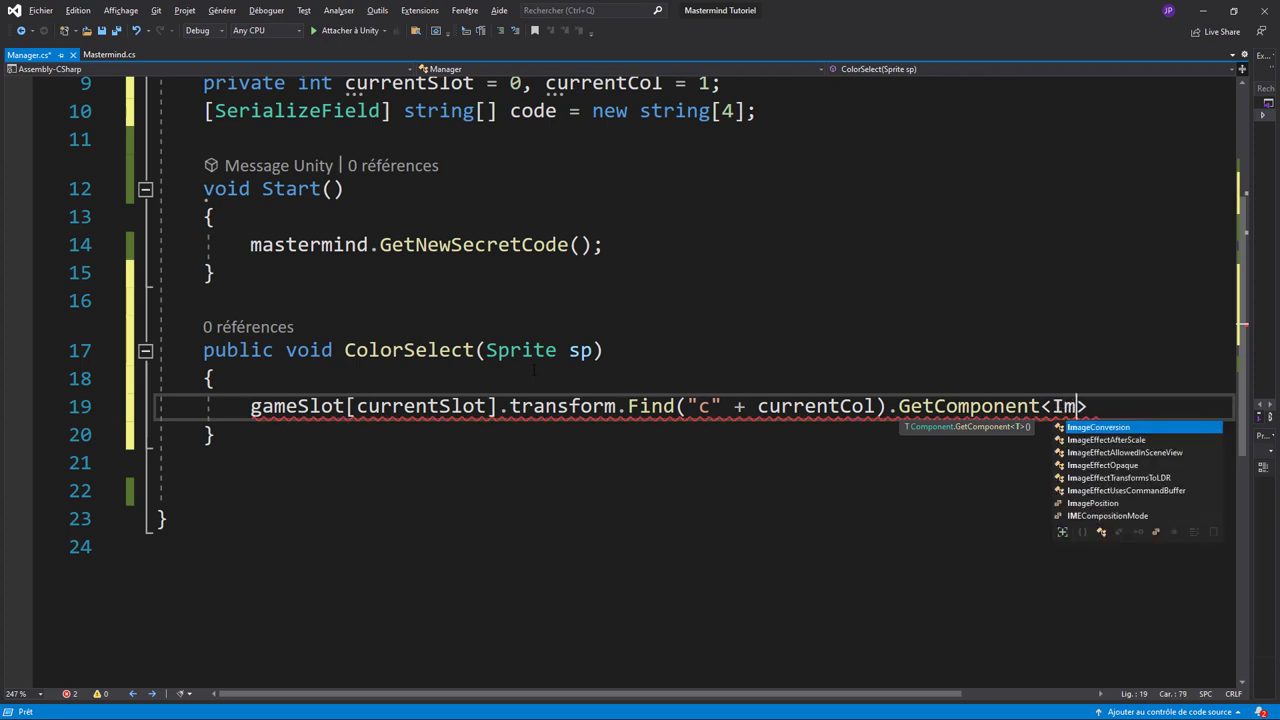
{"action": "type", "text": "ag"}
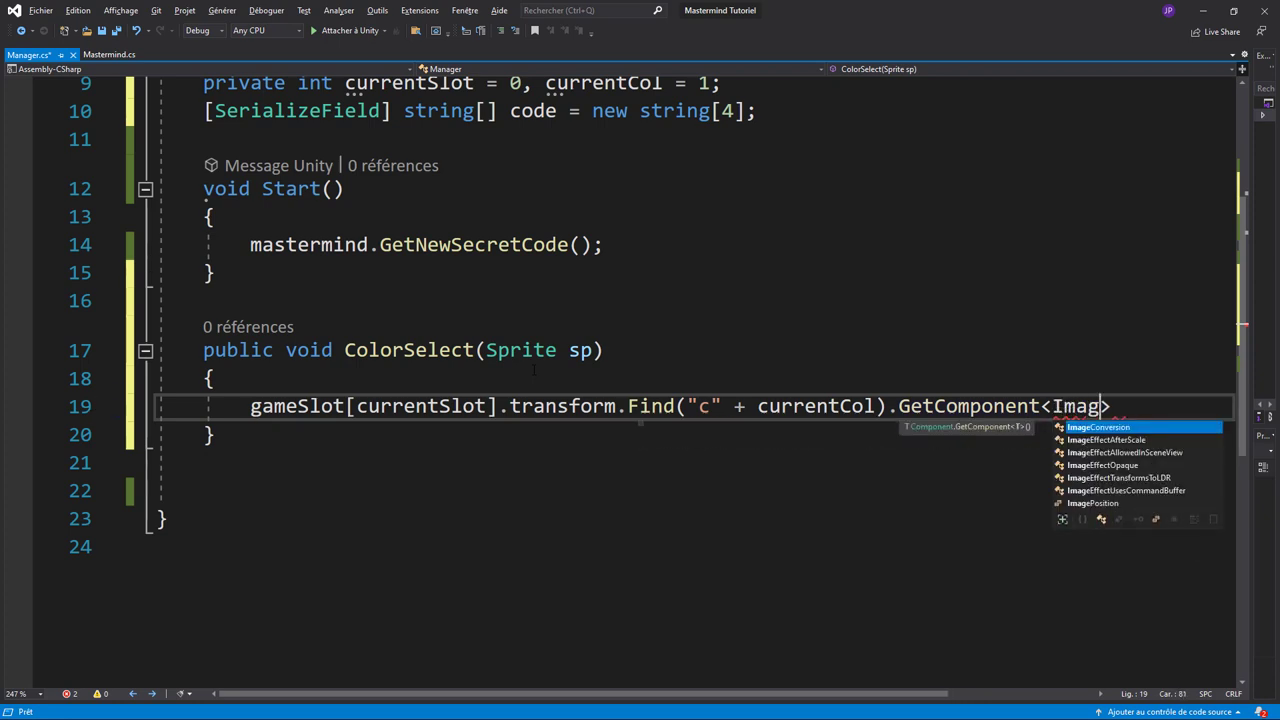
{"action": "type", "text": "e"}
{"action": "scroll", "coordinate": [534, 369], "scroll_direction": "up", "scroll_amount": 3}
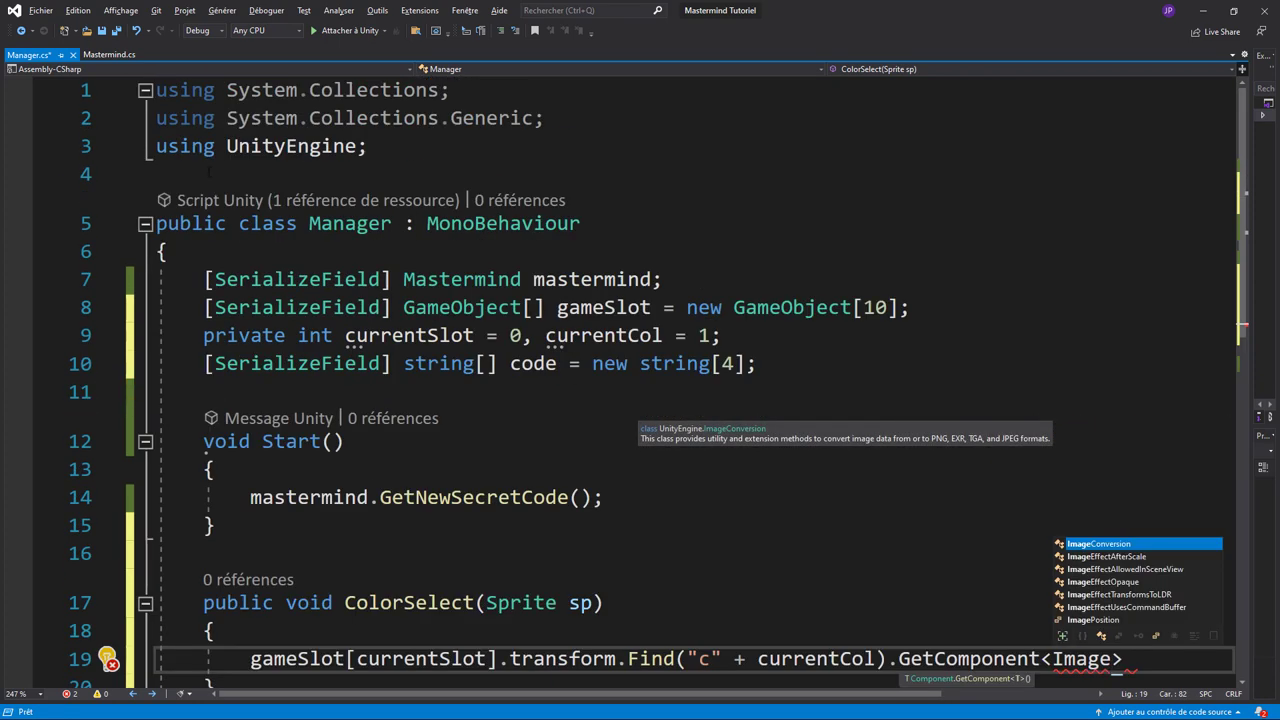
Add 'using UnityEngine.UI;' on line 4 of Manager.cs
{"action": "key", "text": "Escape"}
{"action": "left_click", "coordinate": [176, 165]}
{"action": "type", "text": "using"}
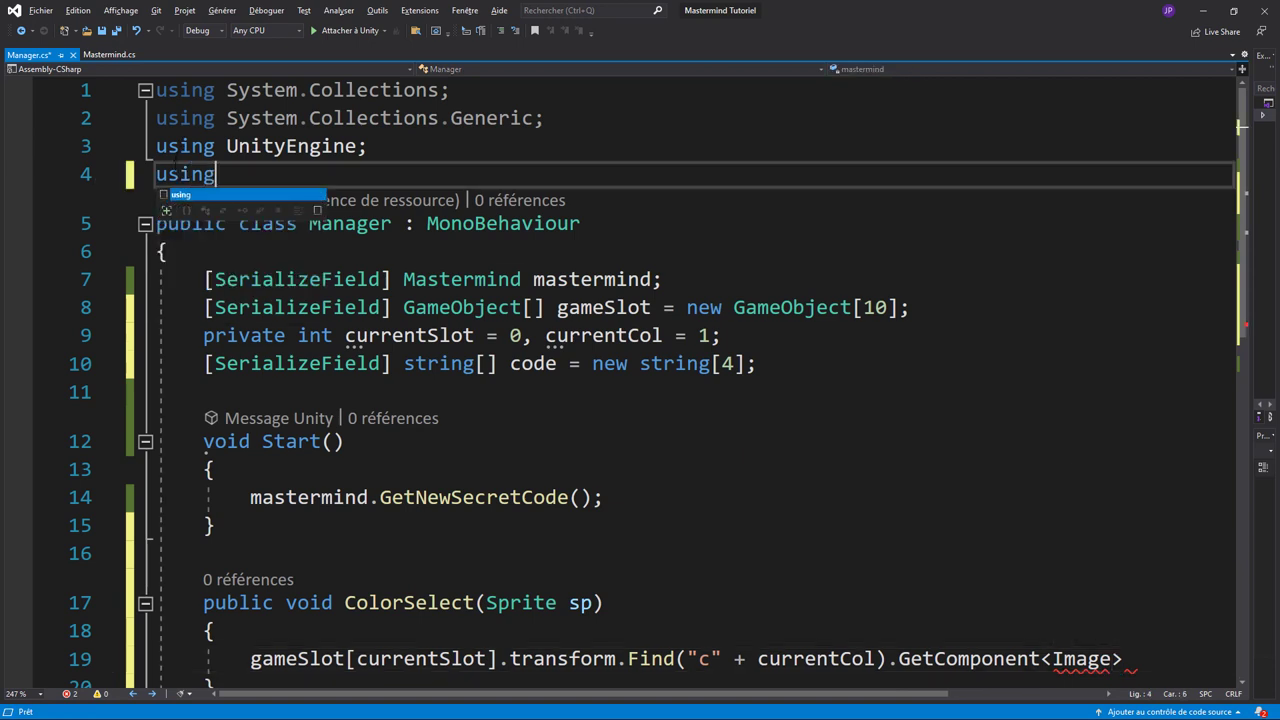
{"action": "type", "text": " uni"}
{"action": "key", "text": "Down"}
{"action": "key", "text": "Down"}
{"action": "key", "text": "Down"}
{"action": "key", "text": "Tab"}
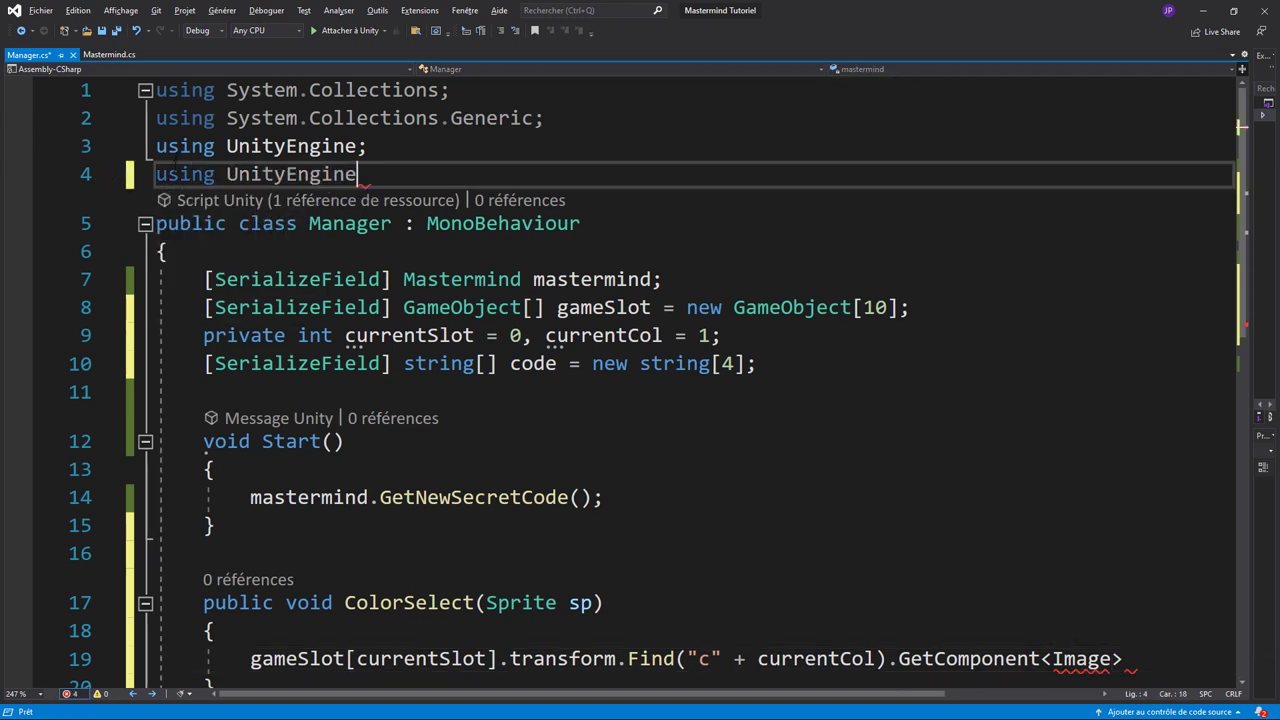
{"action": "type", "text": ".UI;"}
{"action": "key", "text": "Return"}
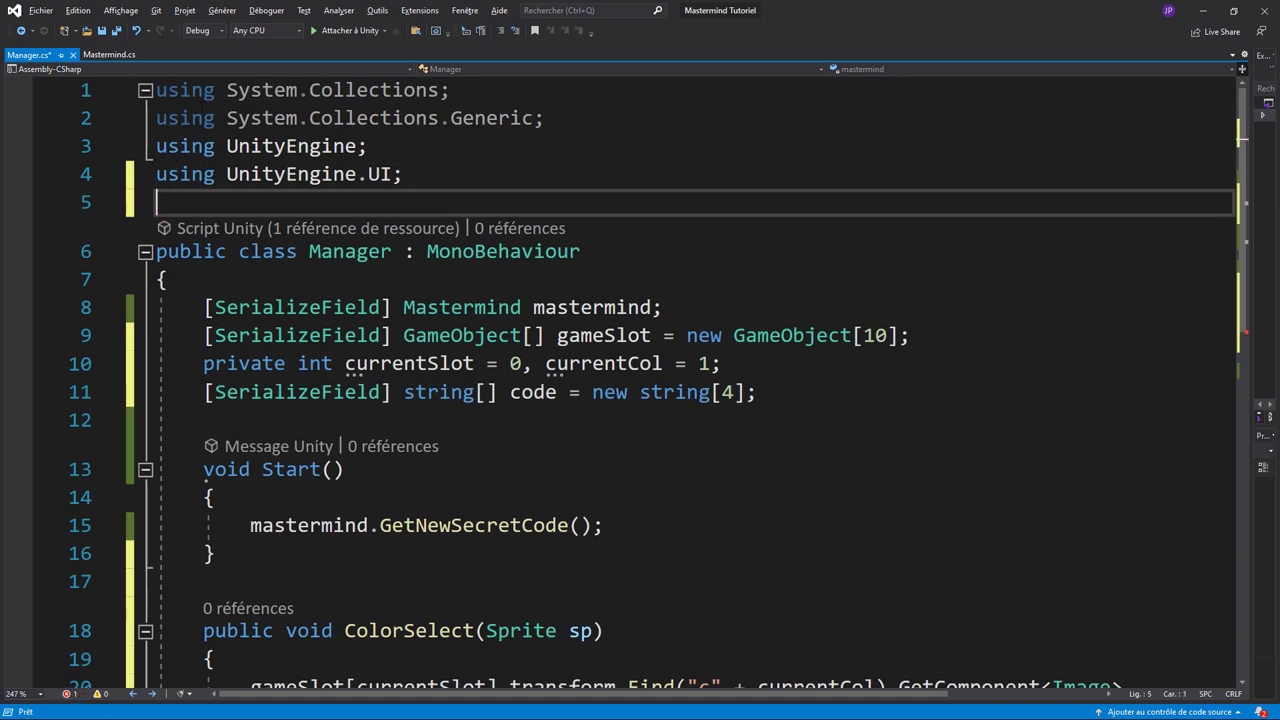
Finish the ColorSelect line with '().sprite = sp;' and open a new line below it
{"action": "scroll", "coordinate": [446, 305], "scroll_direction": "down", "scroll_amount": 5}
{"action": "left_click", "coordinate": [1124, 266]}
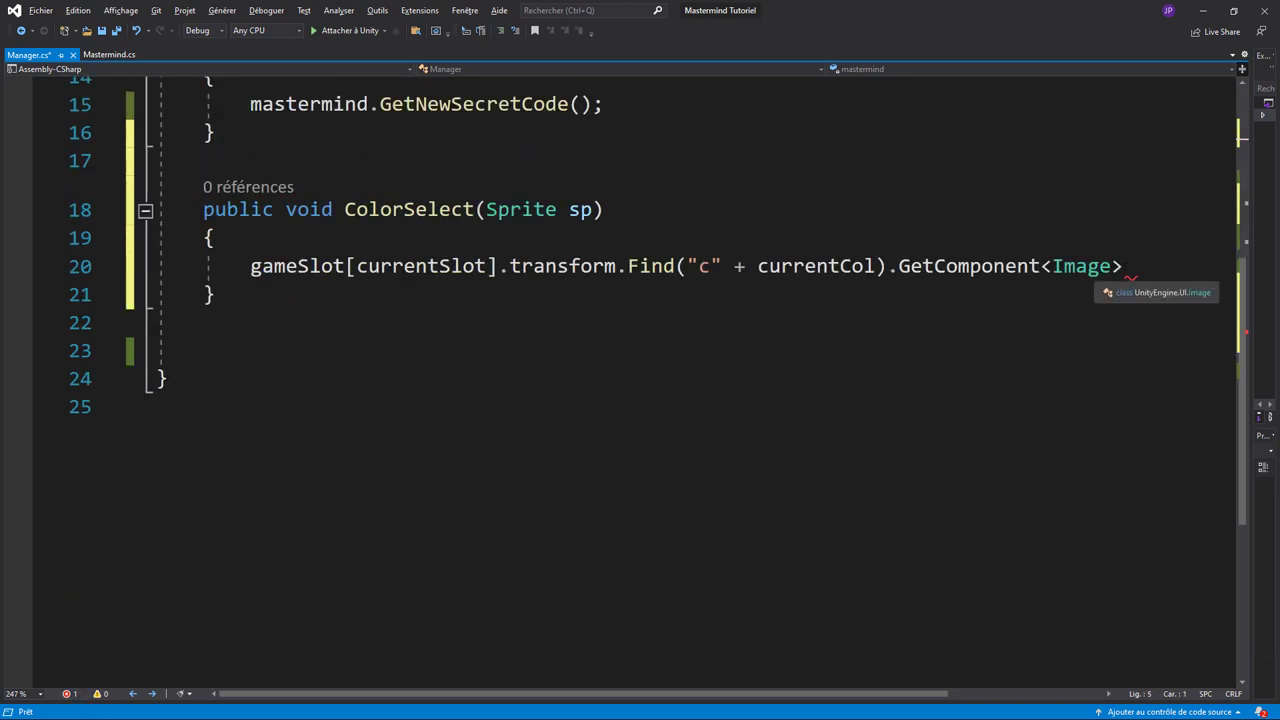
{"action": "type", "text": "().sp"}
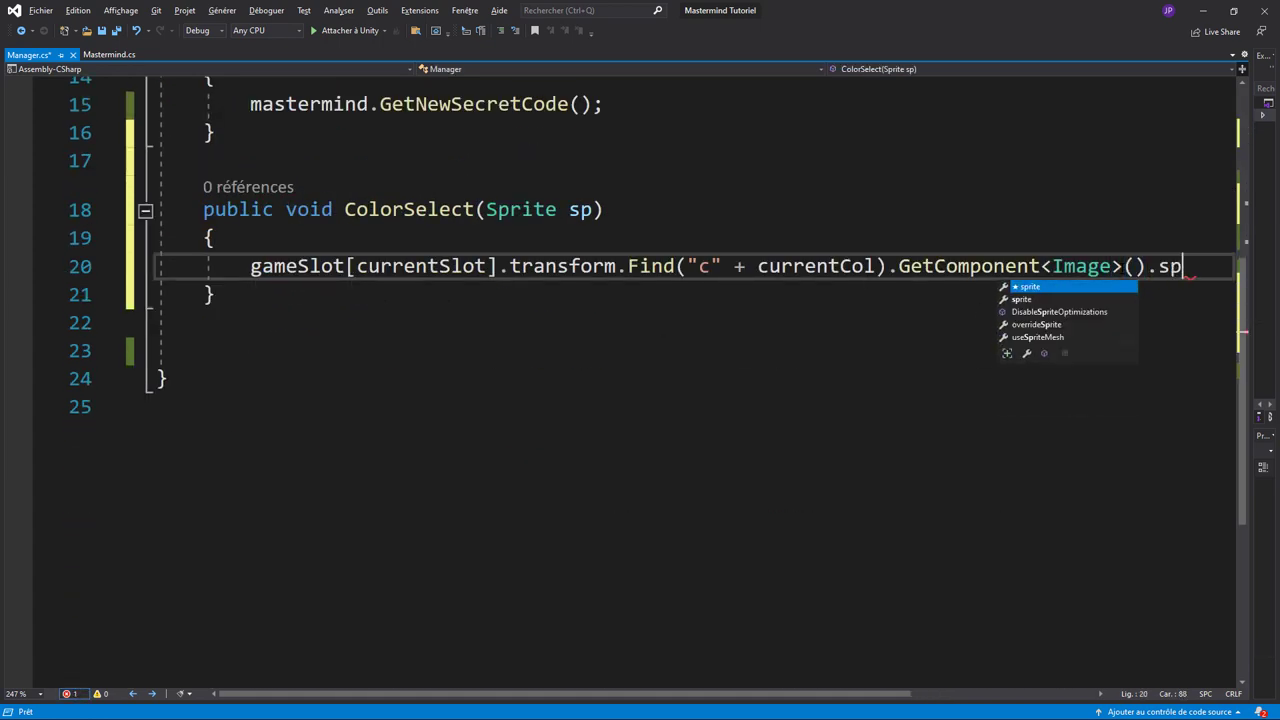
{"action": "key", "text": "Tab"}
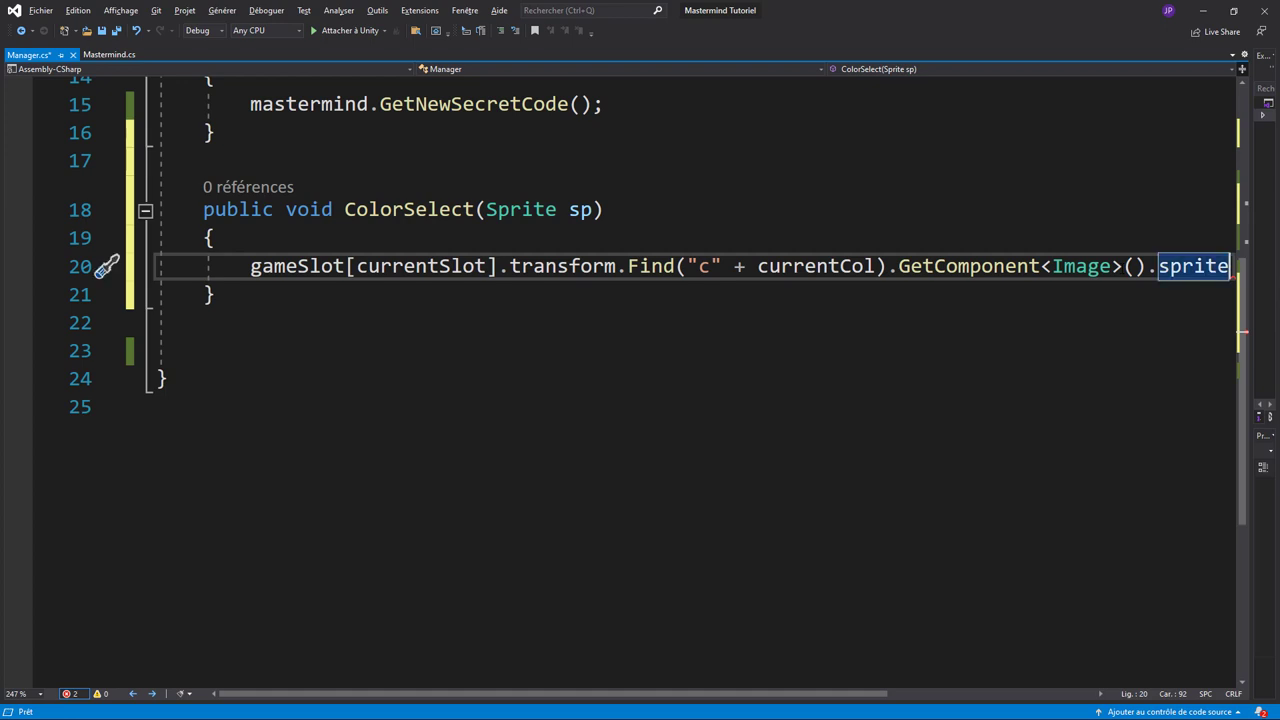
{"action": "type", "text": "= sp"}
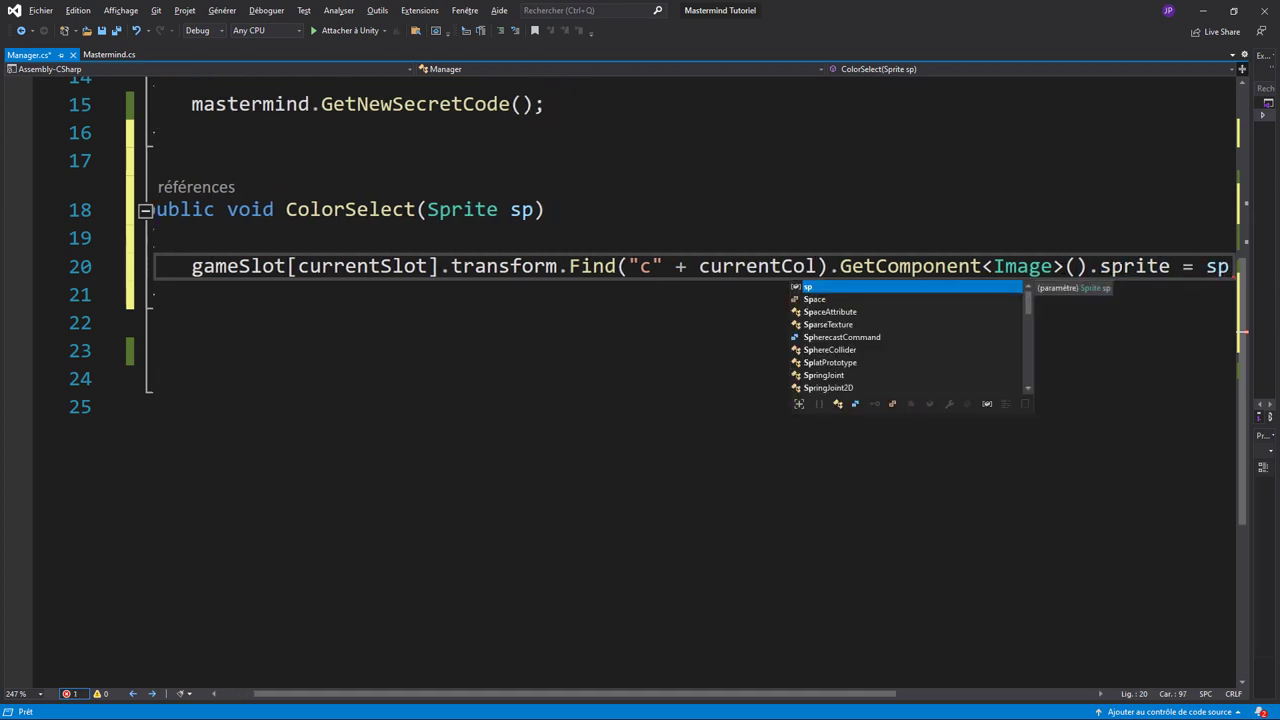
{"action": "key", "text": "Escape"}
{"action": "type", "text": ";"}
{"action": "key", "text": "Return"}
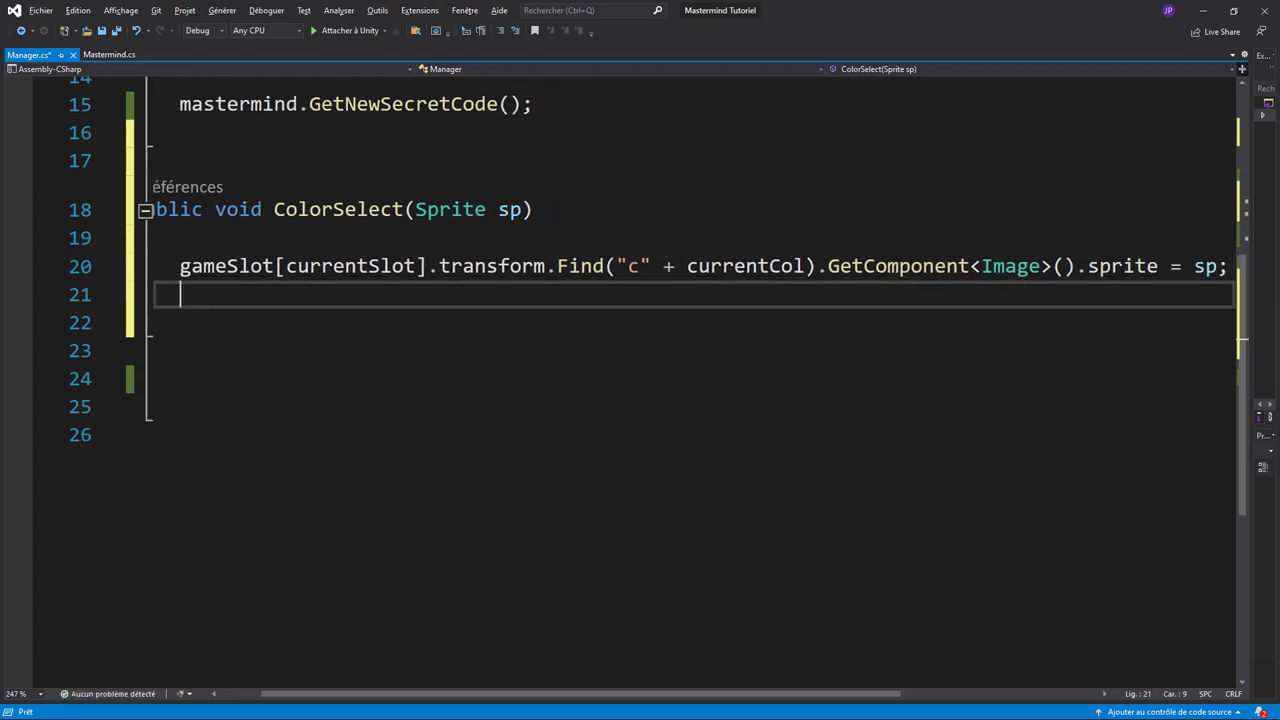
{"action": "scroll", "coordinate": [96, 272], "scroll_direction": "down", "scroll_amount": 1, "text": "ctrl"}
{"action": "scroll", "coordinate": [498, 519], "scroll_direction": "up", "scroll_amount": 5}
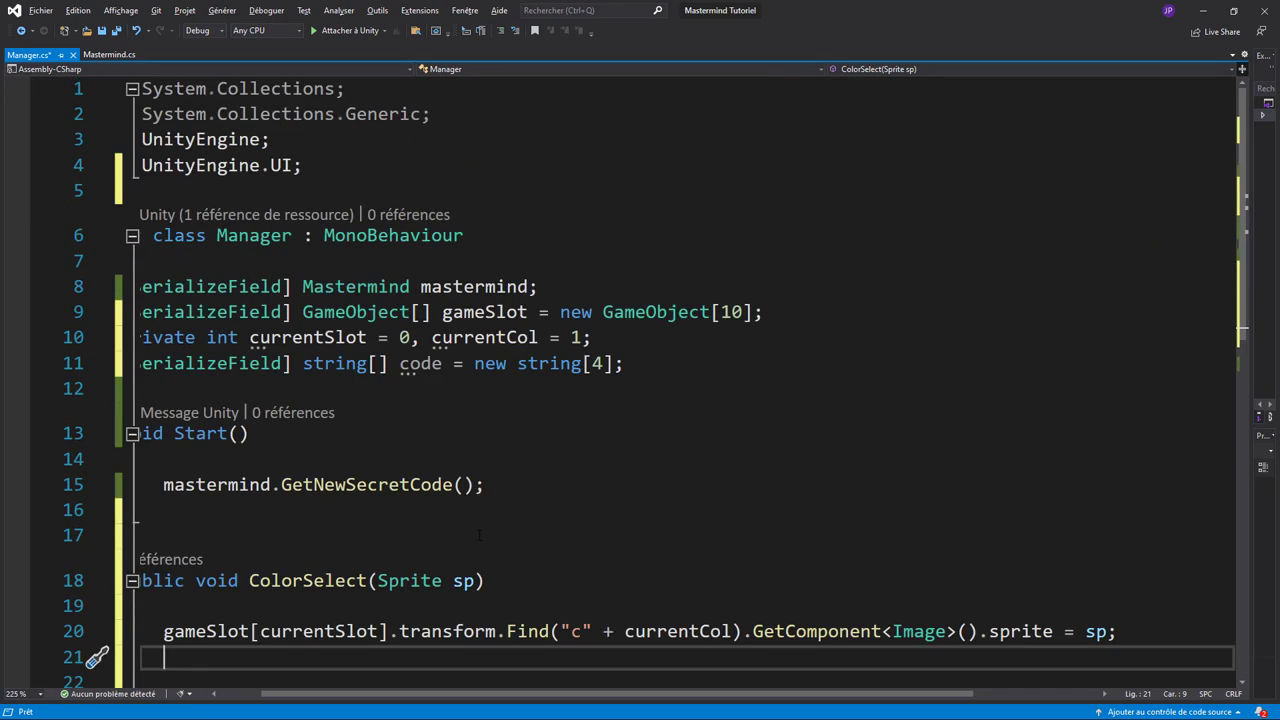
{"action": "scroll", "coordinate": [280, 676], "scroll_direction": "left", "scroll_amount": 1}
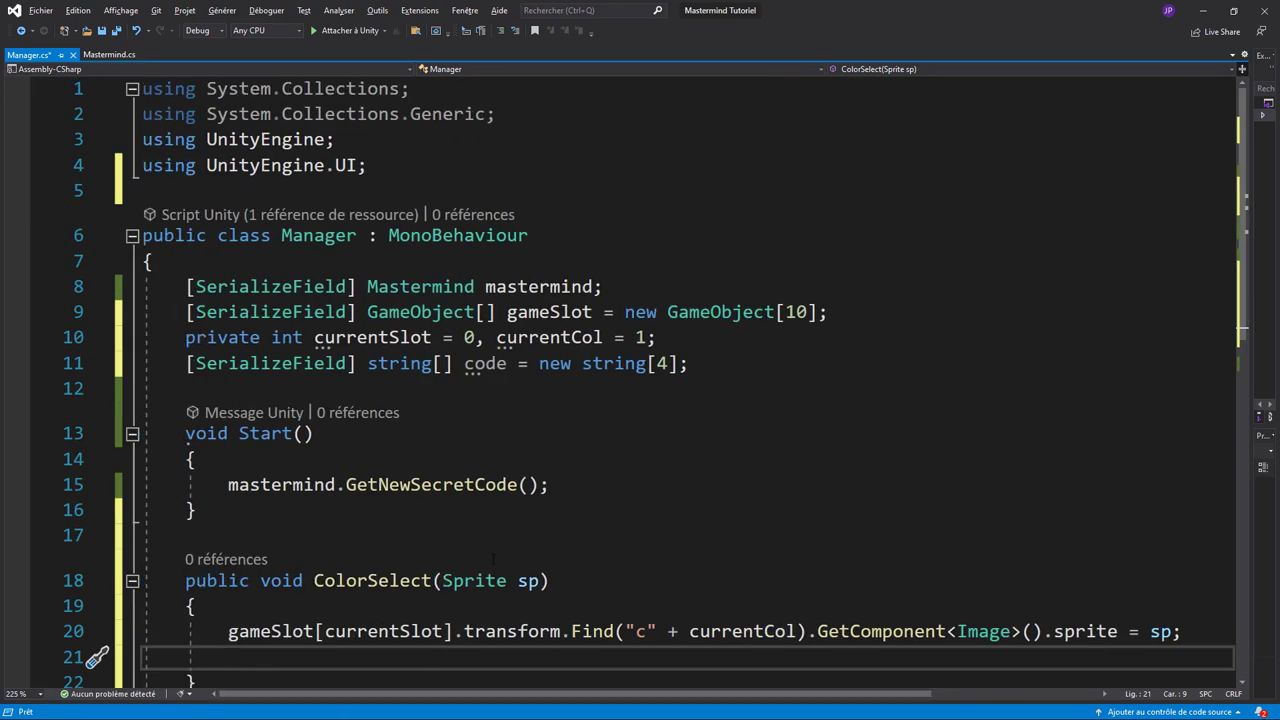
{"action": "scroll", "coordinate": [505, 550], "scroll_direction": "down", "scroll_amount": 2}
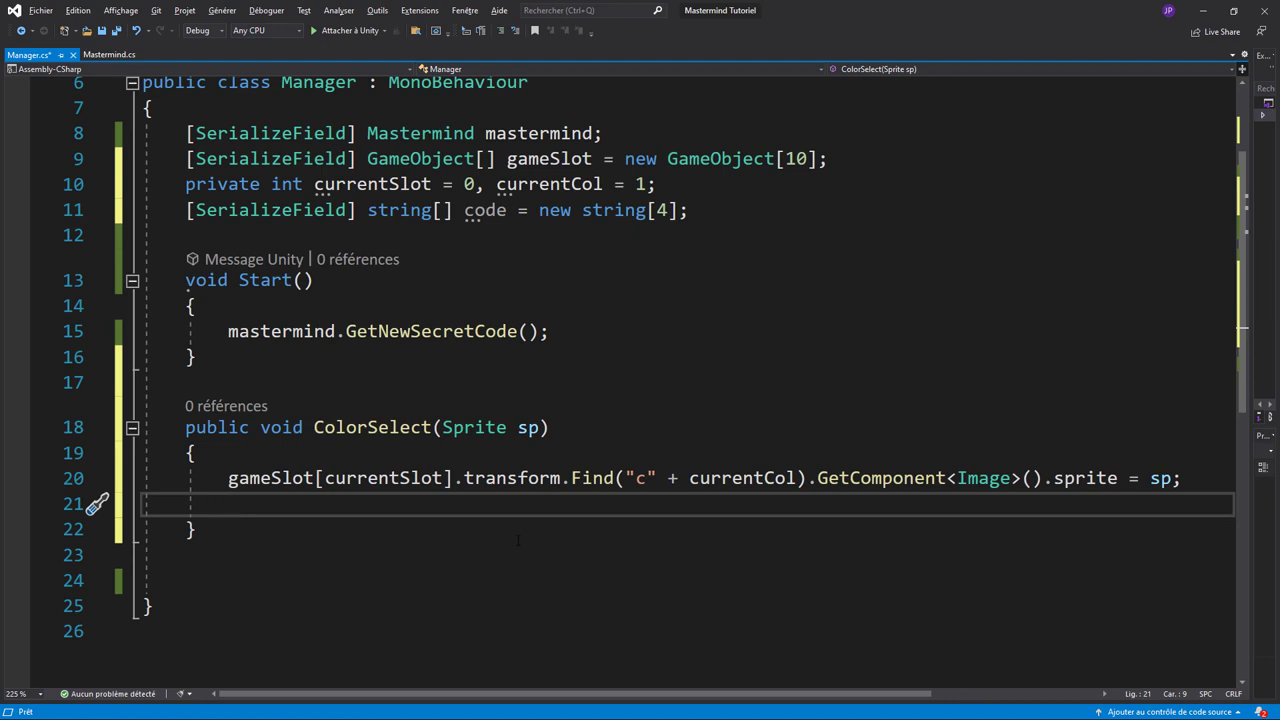
{"action": "left_click", "coordinate": [1182, 478]}
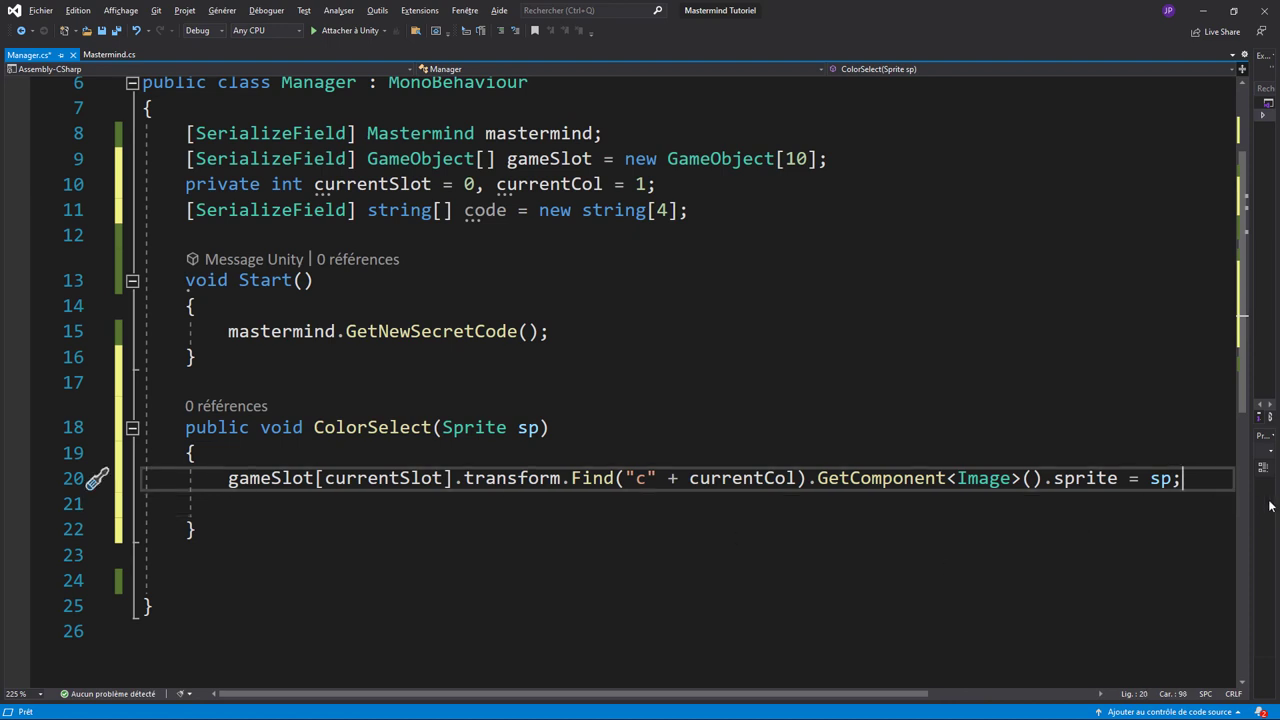
Add 'code.SetValue(sp.name, currentCol - 1);' below the sprite assignment in ColorSelect
{"action": "key", "text": "Return"}
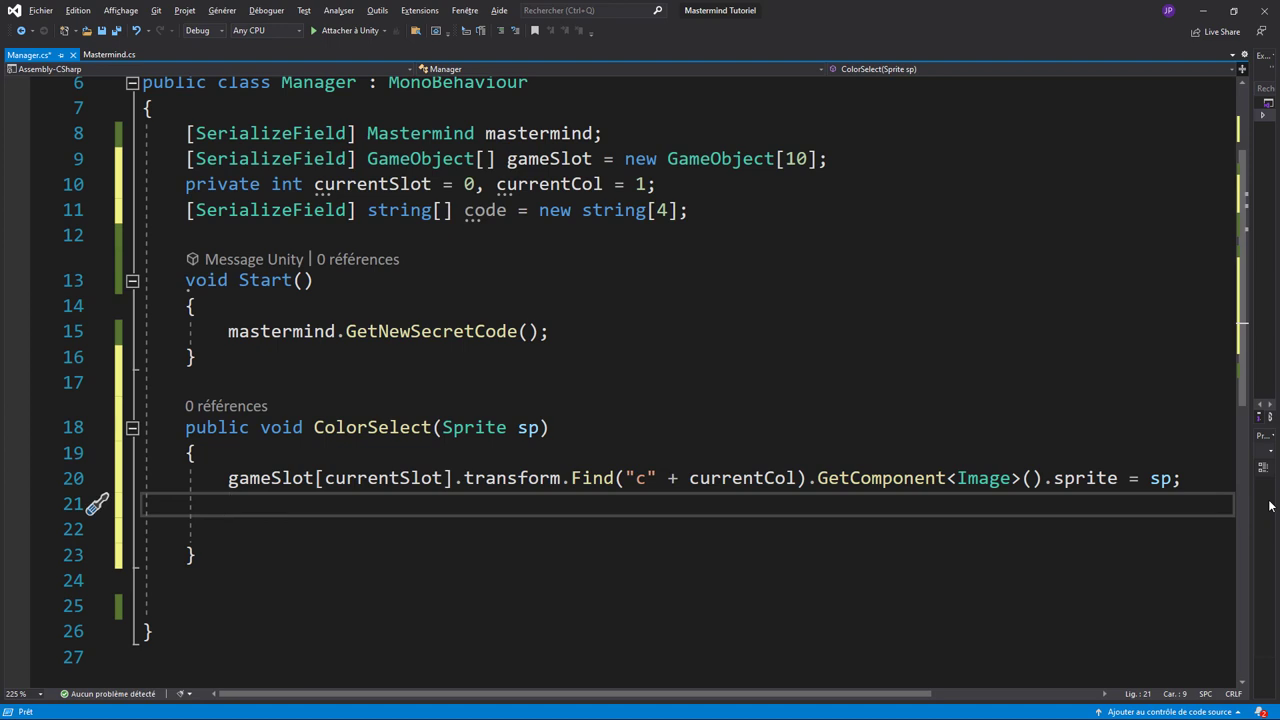
{"action": "type", "text": "co"}
{"action": "key", "text": "Tab"}
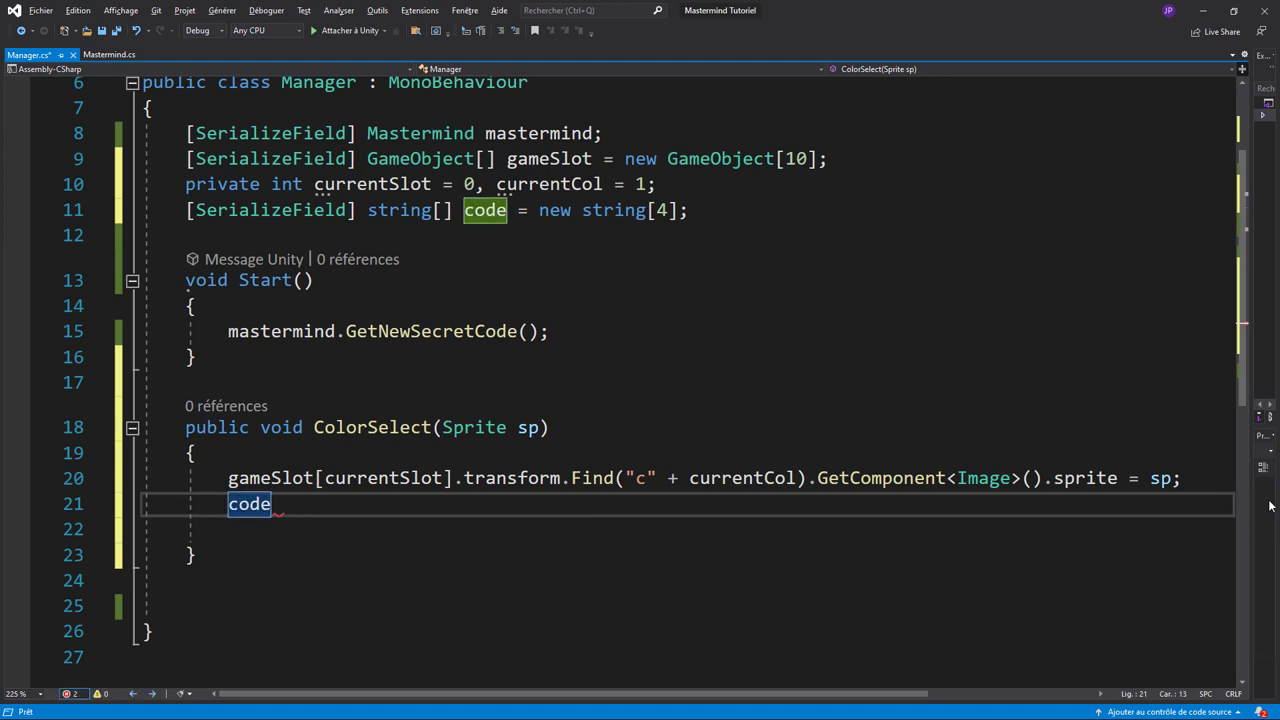
{"action": "type", "text": ".se"}
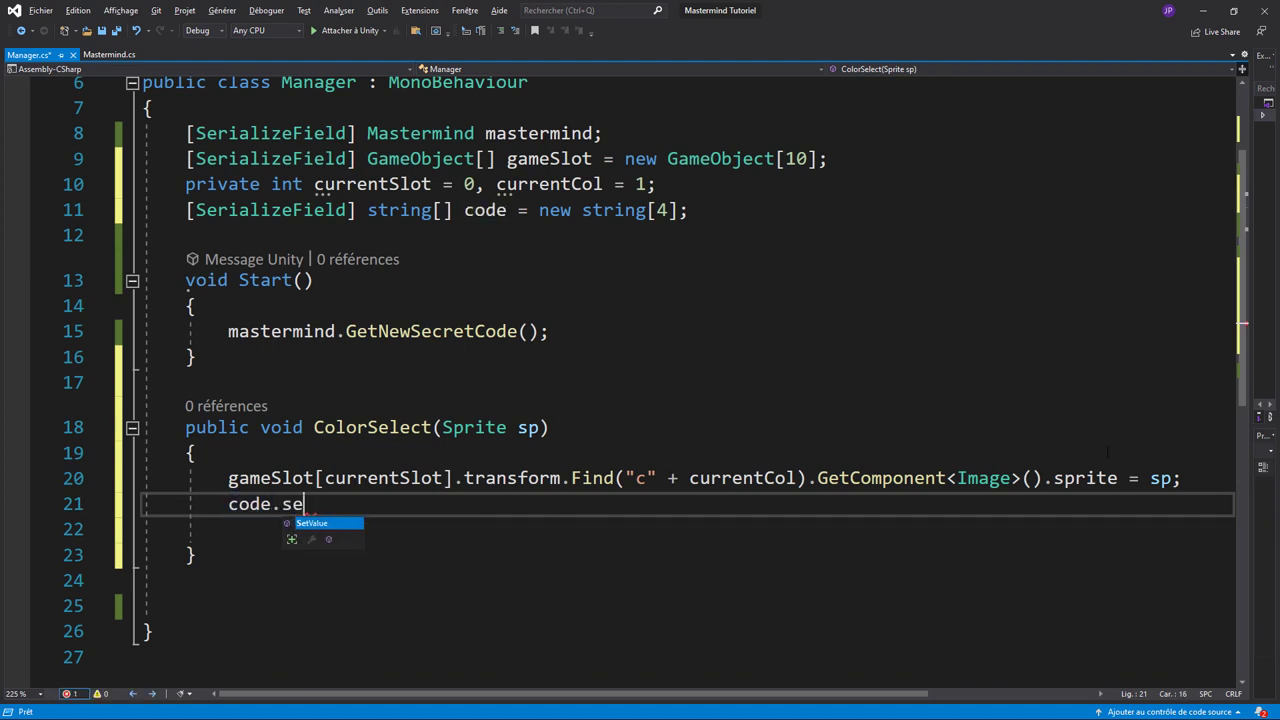
{"action": "type", "text": "t"}
{"action": "key", "text": "Tab"}
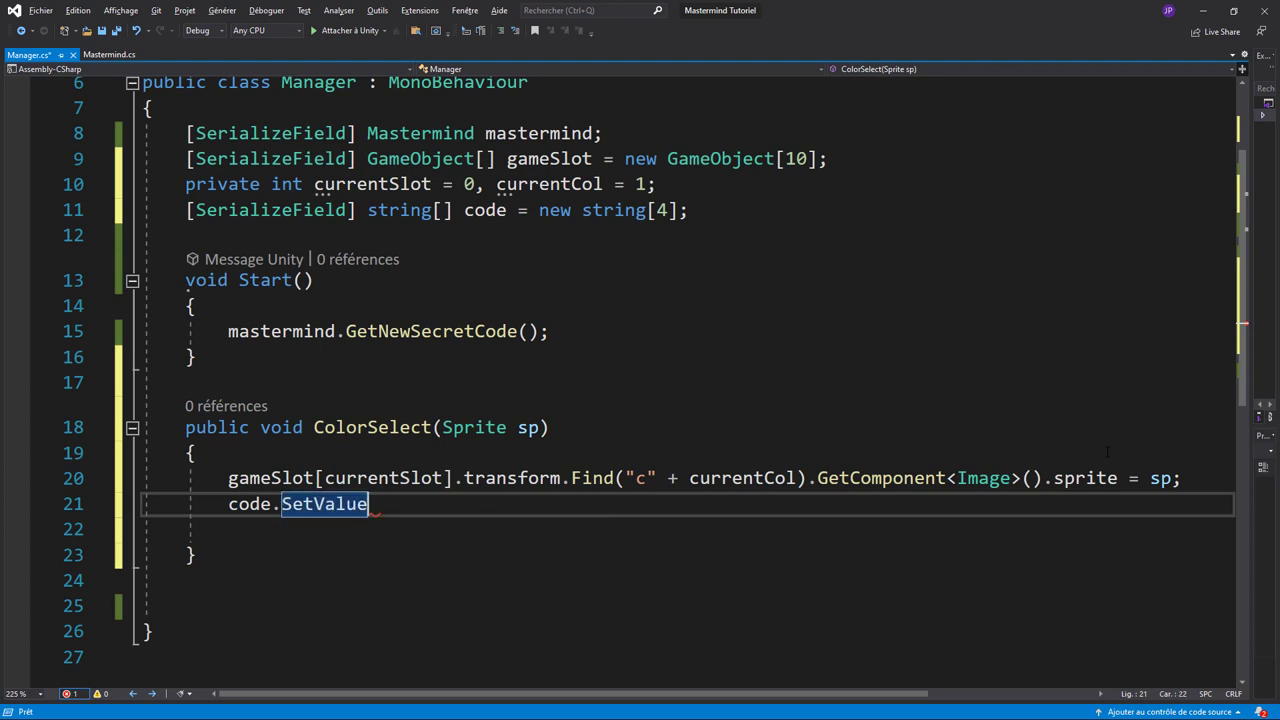
{"action": "type", "text": "("}
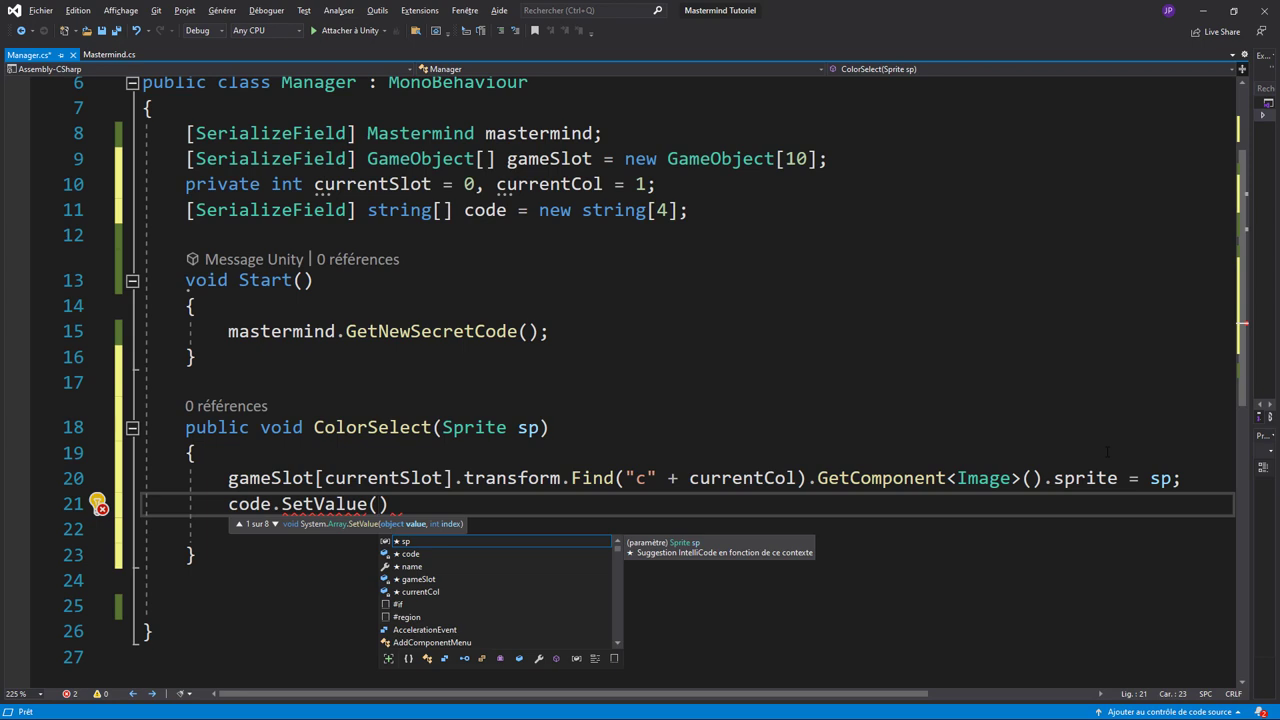
{"action": "type", "text": "sp.n"}
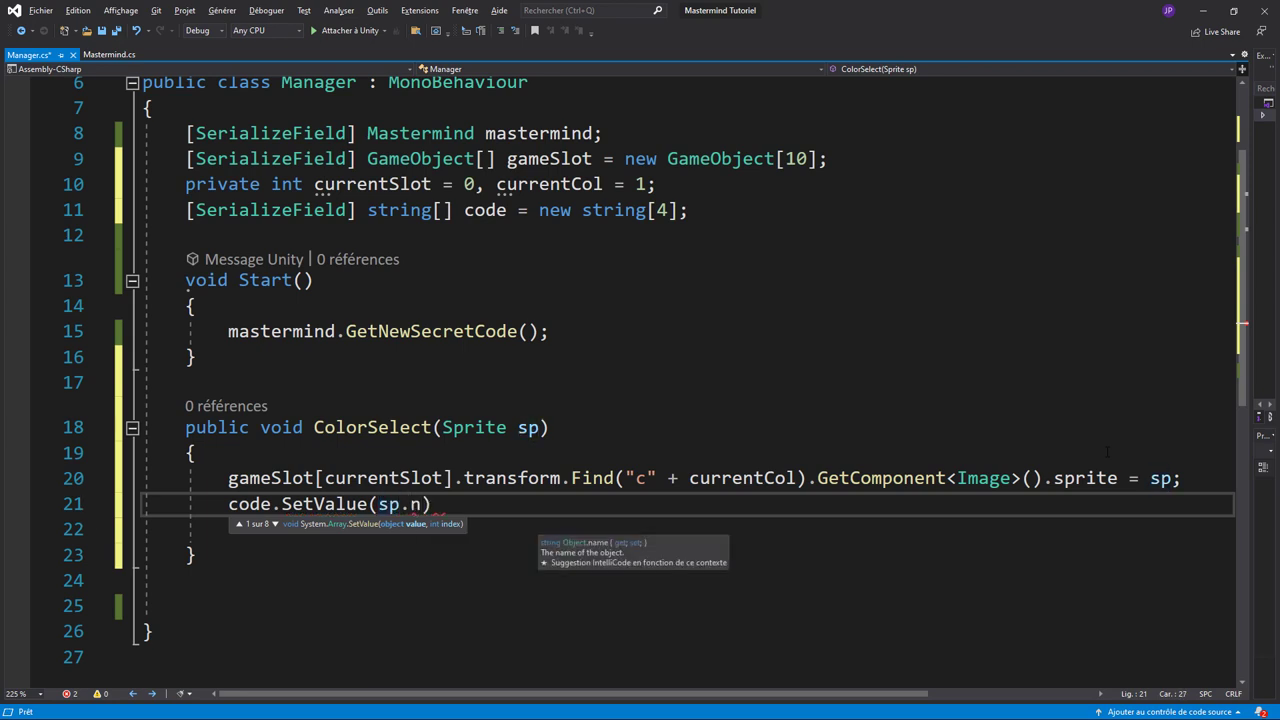
{"action": "key", "text": "Tab"}
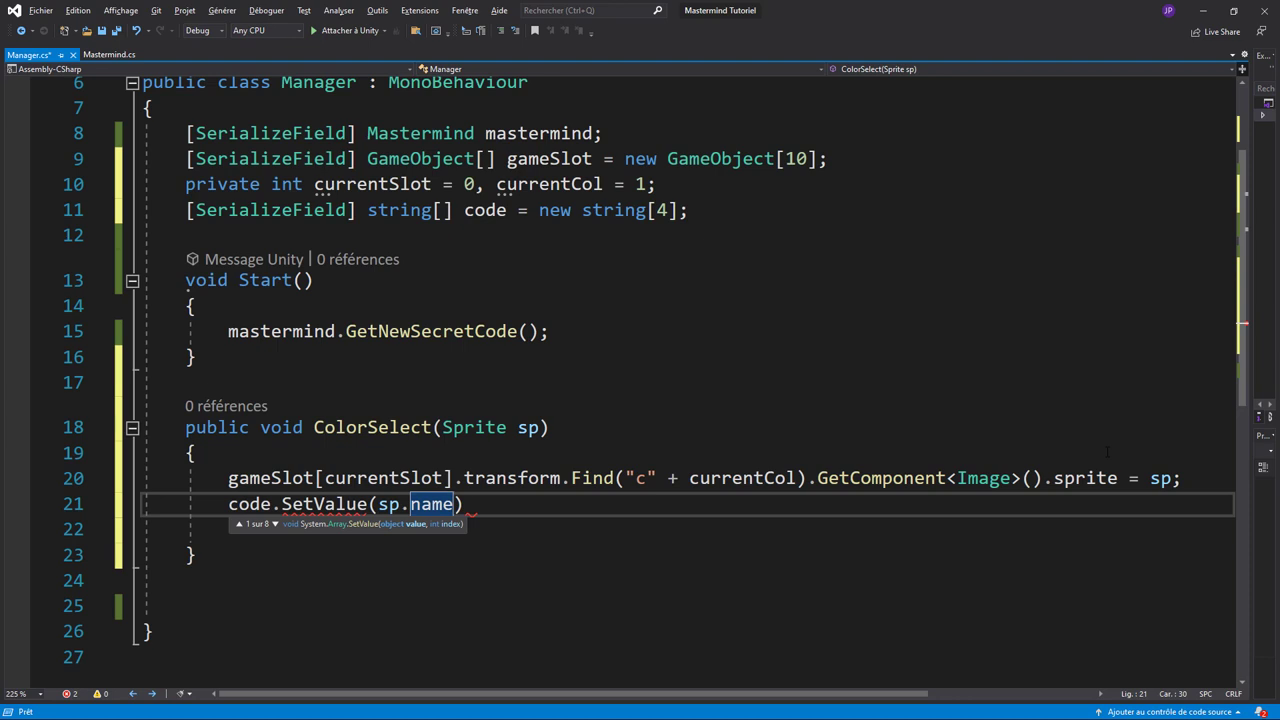
{"action": "type", "text": ","}
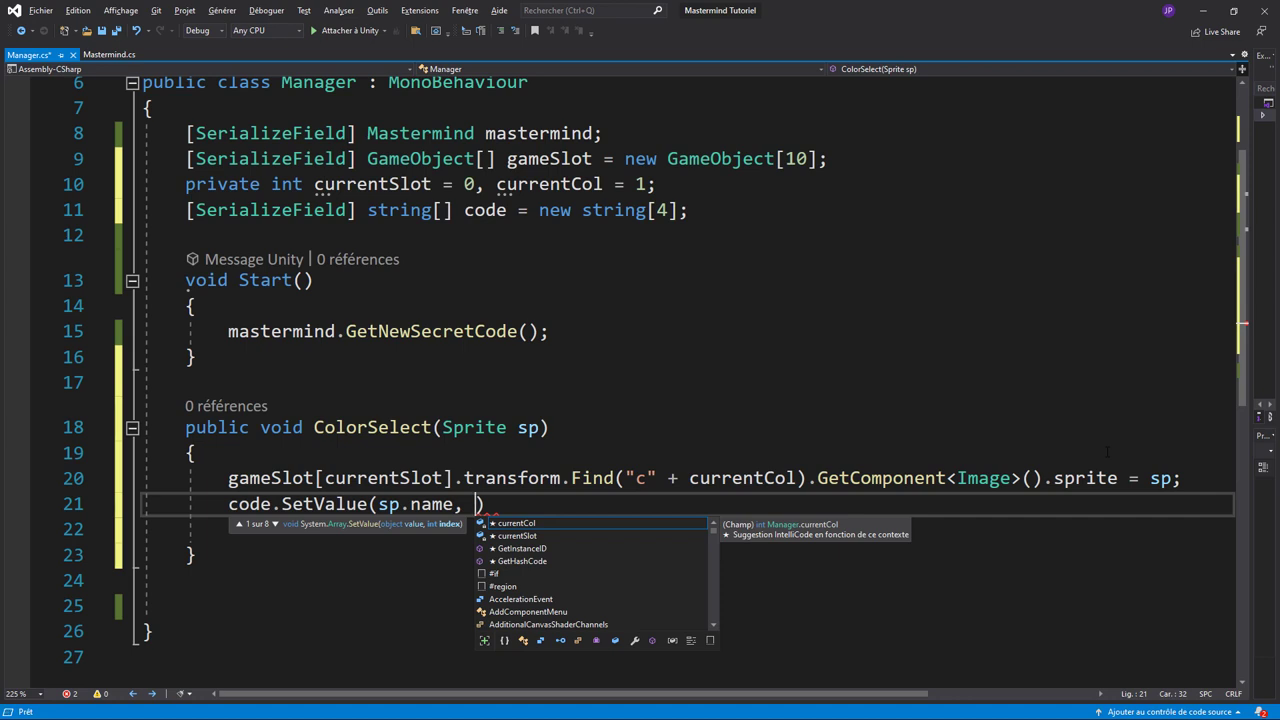
{"action": "type", "text": "cu"}
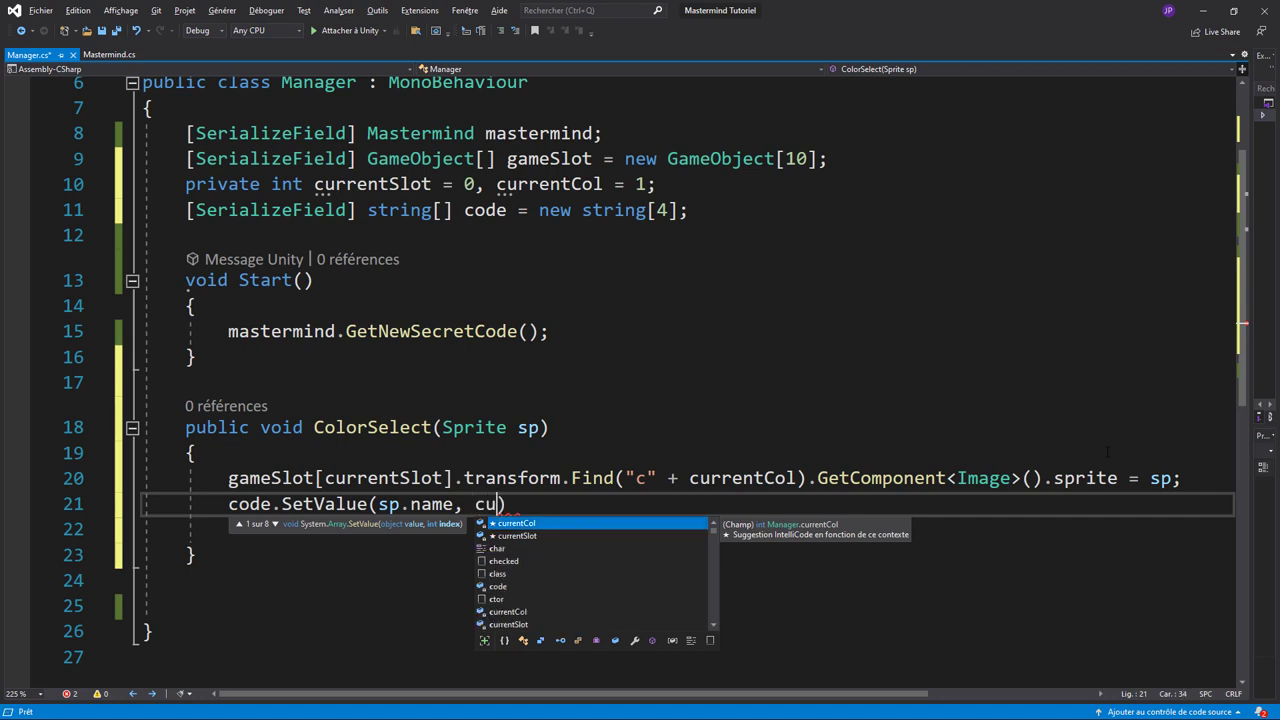
{"action": "key", "text": "Tab"}
{"action": "type", "text": "-"}
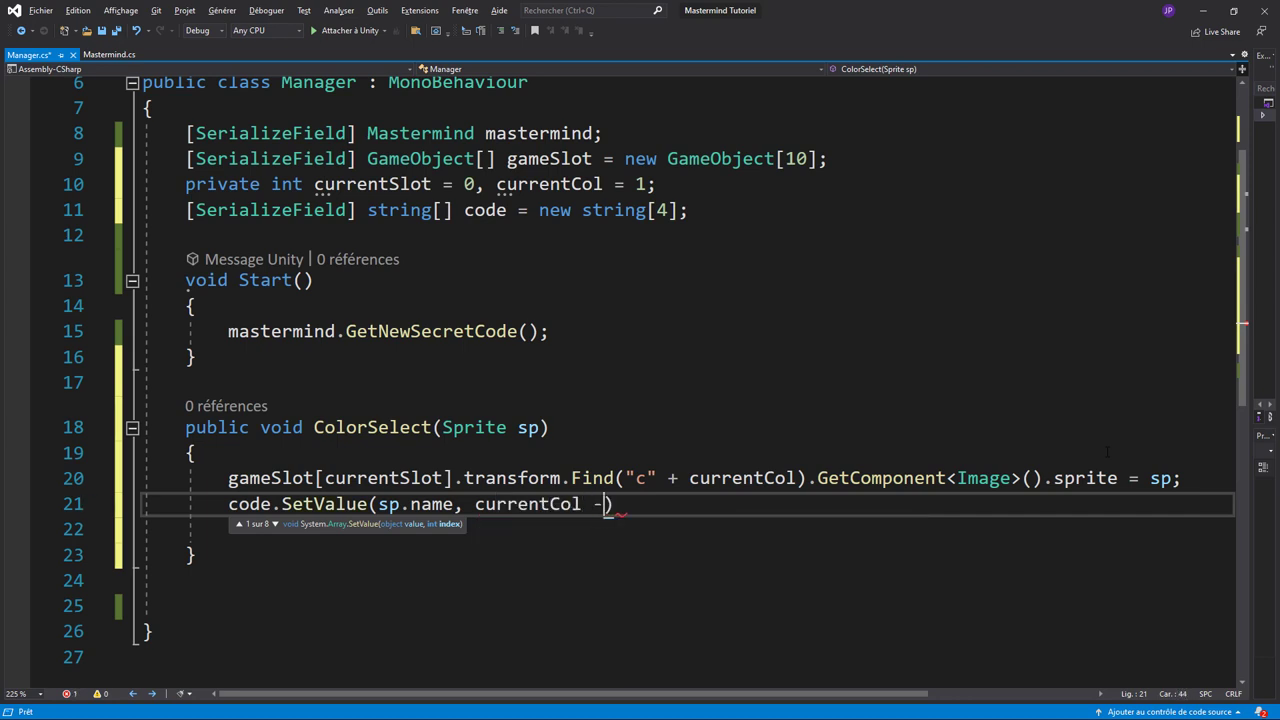
{"action": "type", "text": "1"}
{"action": "key", "text": "Right"}
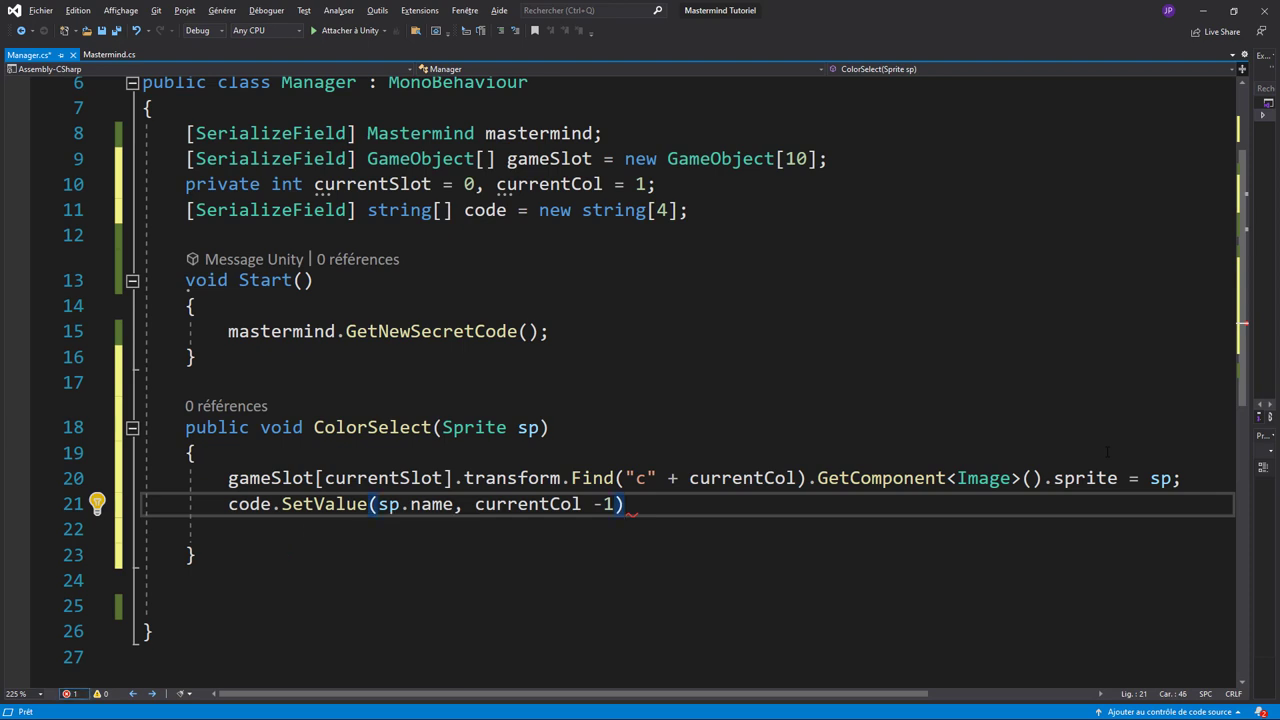
{"action": "type", "text": ";"}
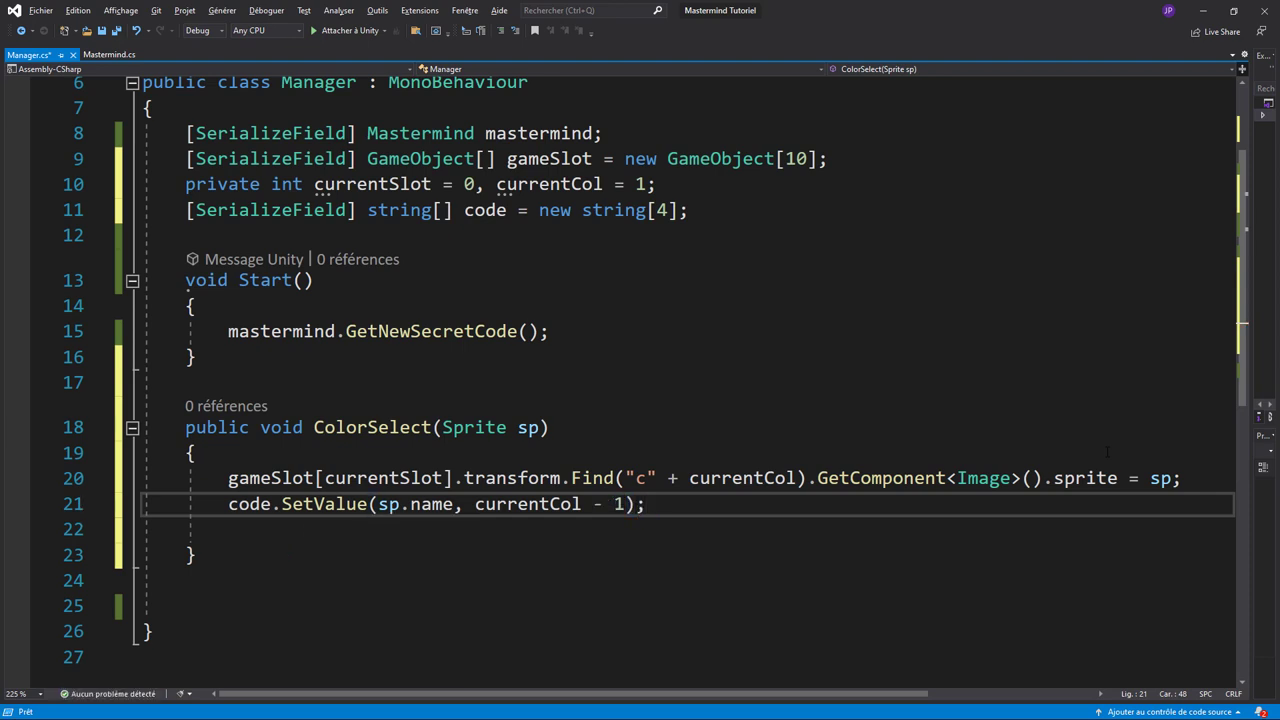
Add 'currentCol++;' below the SetValue call
{"action": "key", "text": "Return"}
{"action": "type", "text": "cu"}
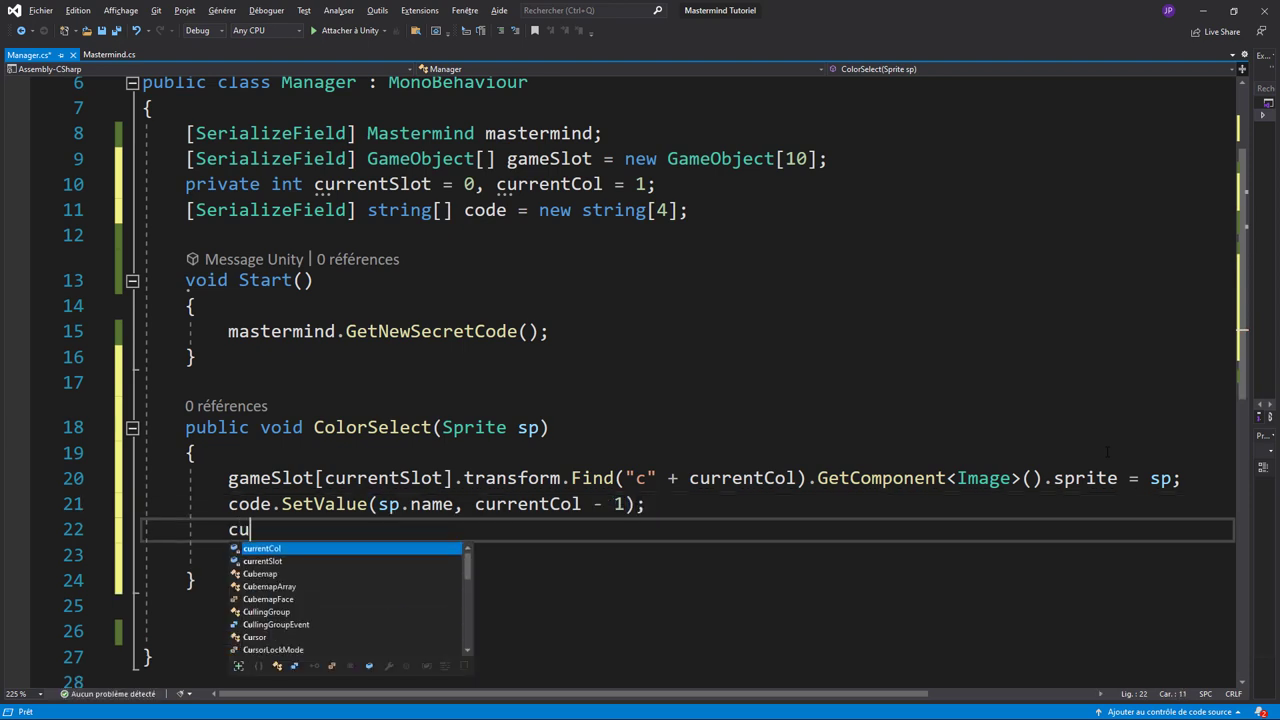
{"action": "key", "text": "Tab"}
{"action": "type", "text": "++"}
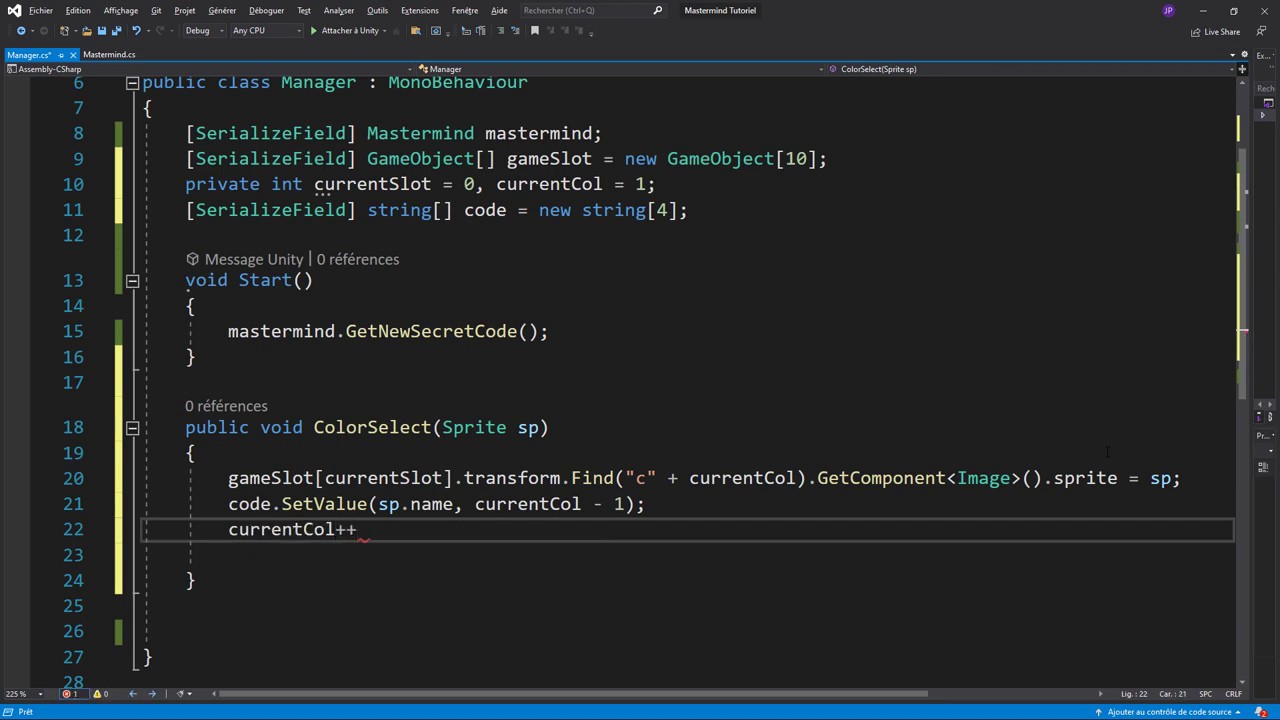
{"action": "type", "text": ";"}
Add 'if (currentCol == 5) currentCol = 1;' on the next line
{"action": "key", "text": "Return"}
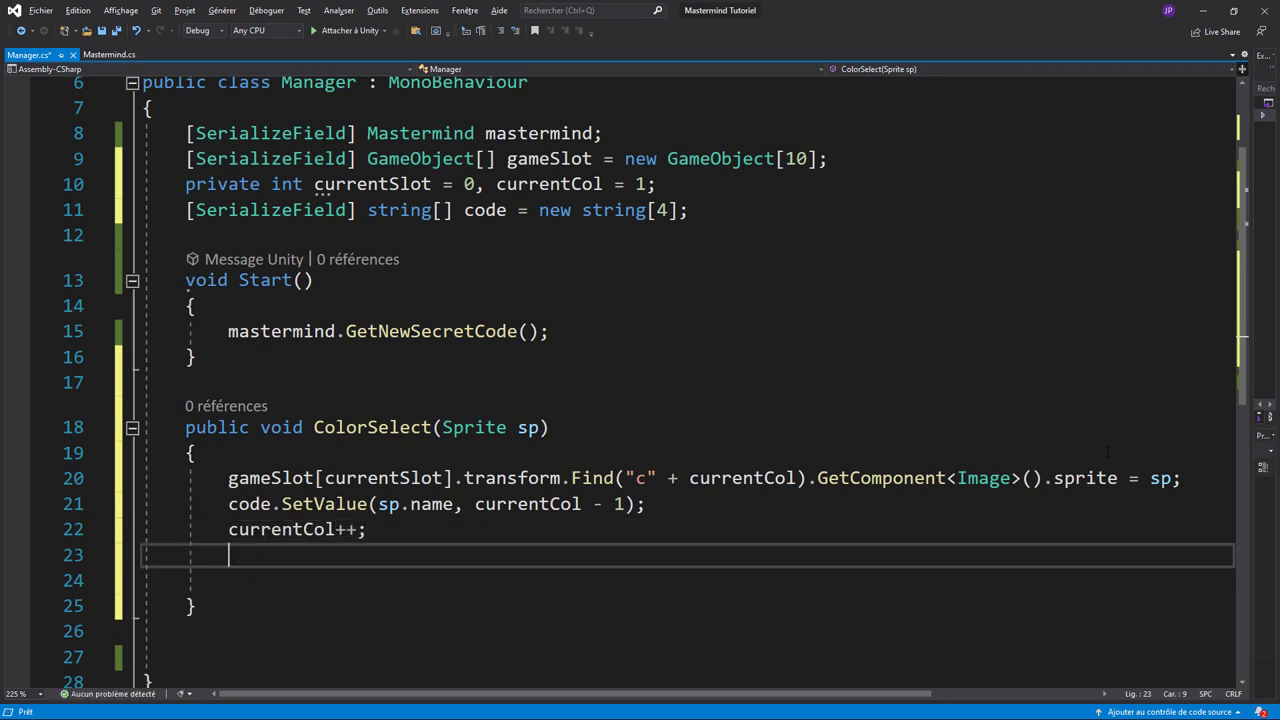
{"action": "type", "text": "if("}
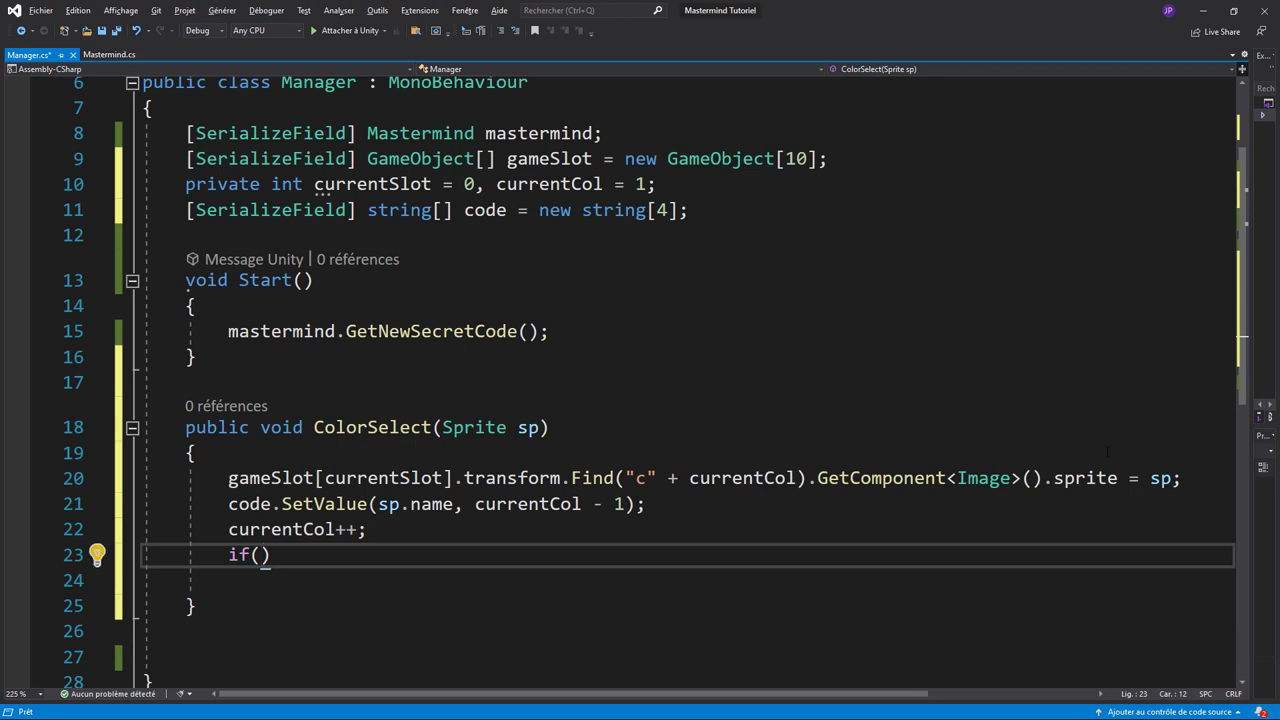
{"action": "type", "text": "cu"}
{"action": "key", "text": "Tab"}
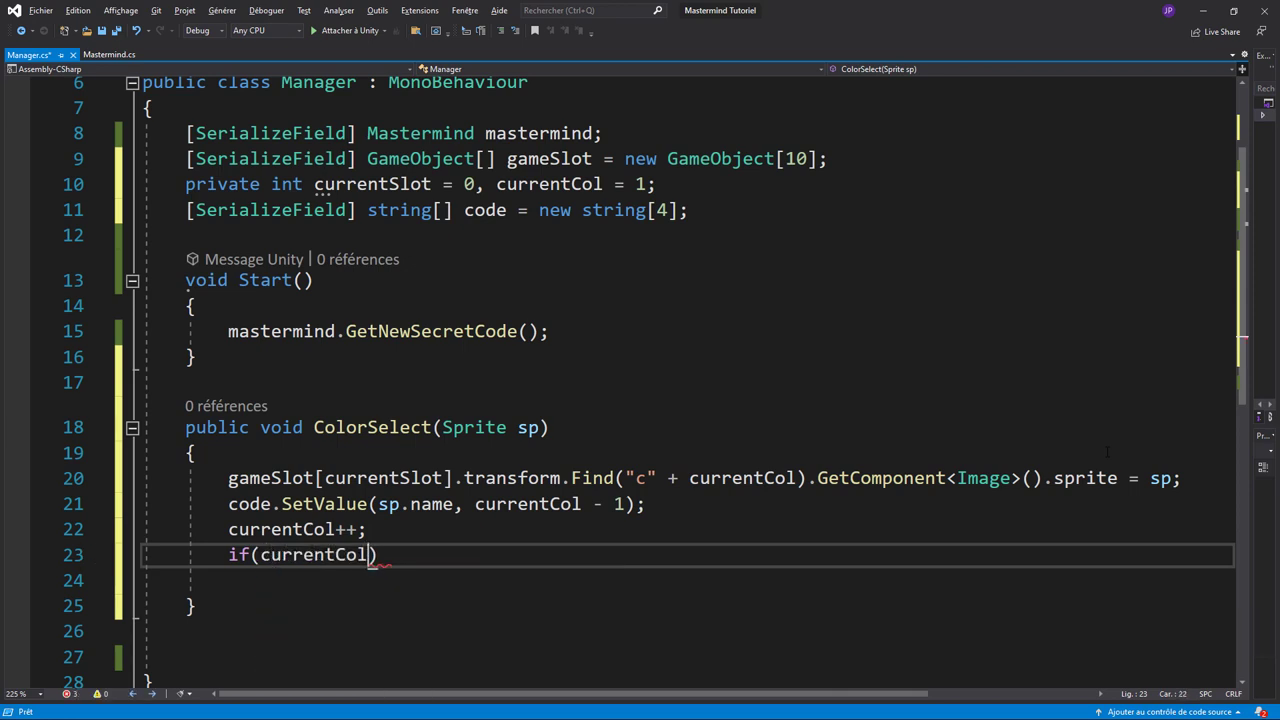
{"action": "type", "text": "="}
{"action": "key", "text": "BackSpace"}
{"action": "type", "text": "++"}
{"action": "key", "text": "BackSpace"}
{"action": "key", "text": "BackSpace"}
{"action": "type", "text": "=="}
{"action": "type", "text": " 5)"}
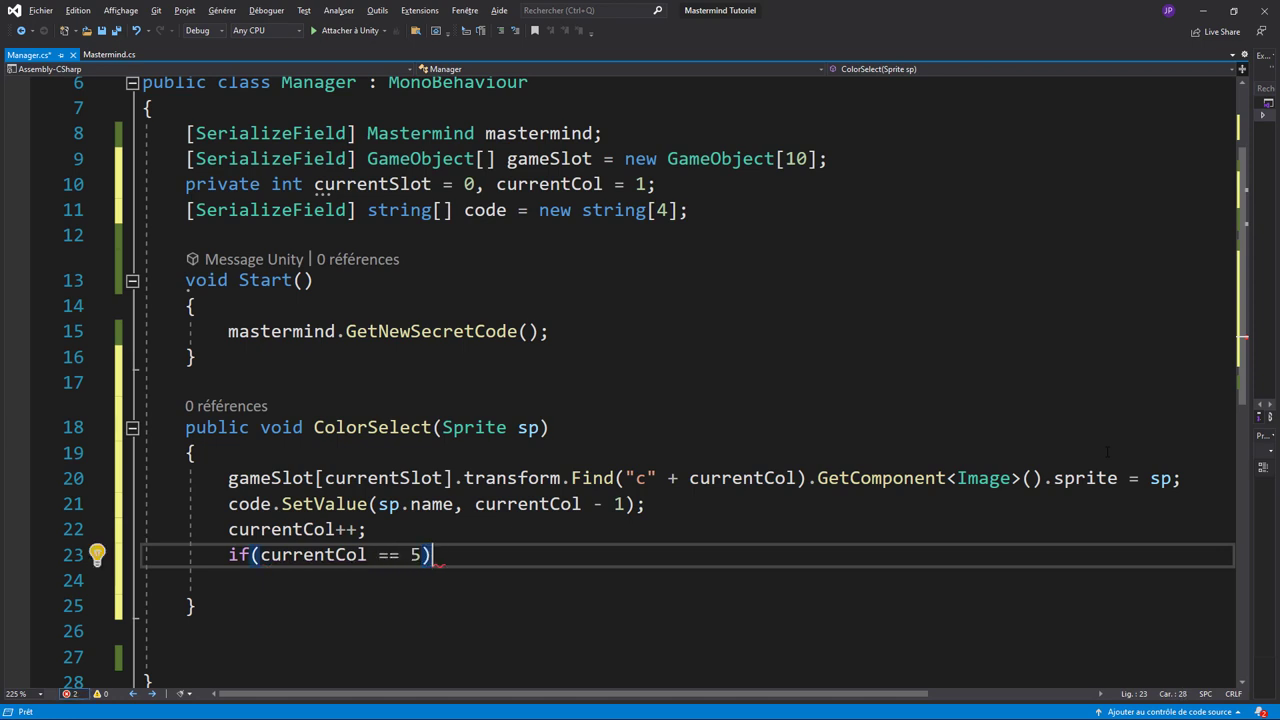
{"action": "type", "text": " cure"}
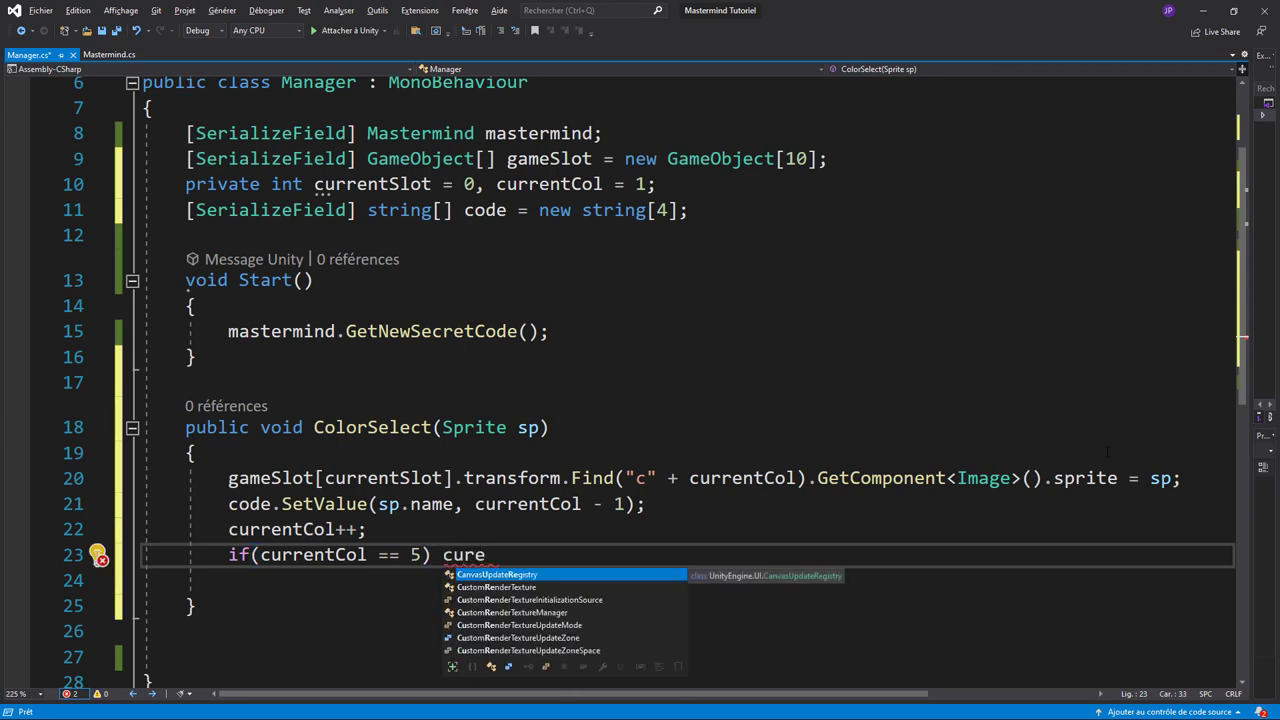
{"action": "key", "text": "BackSpace"}
{"action": "type", "text": "r"}
{"action": "key", "text": "Tab"}
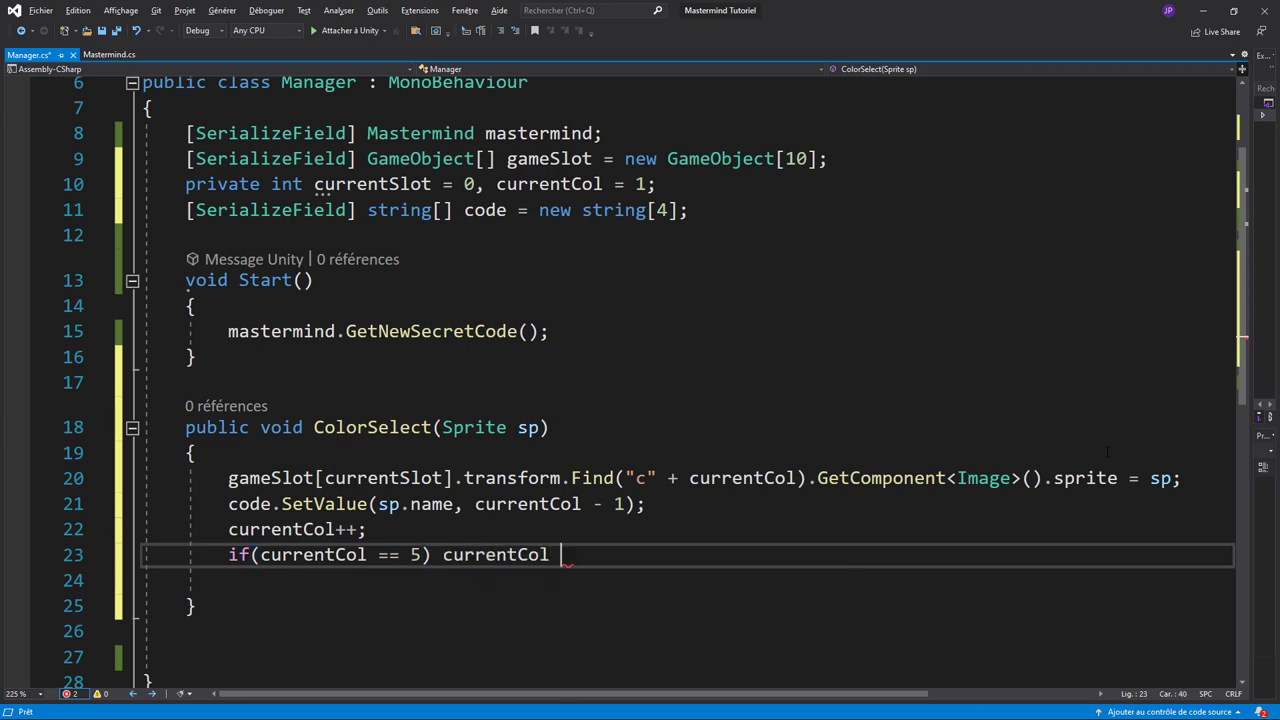
{"action": "type", "text": "= 1;"}
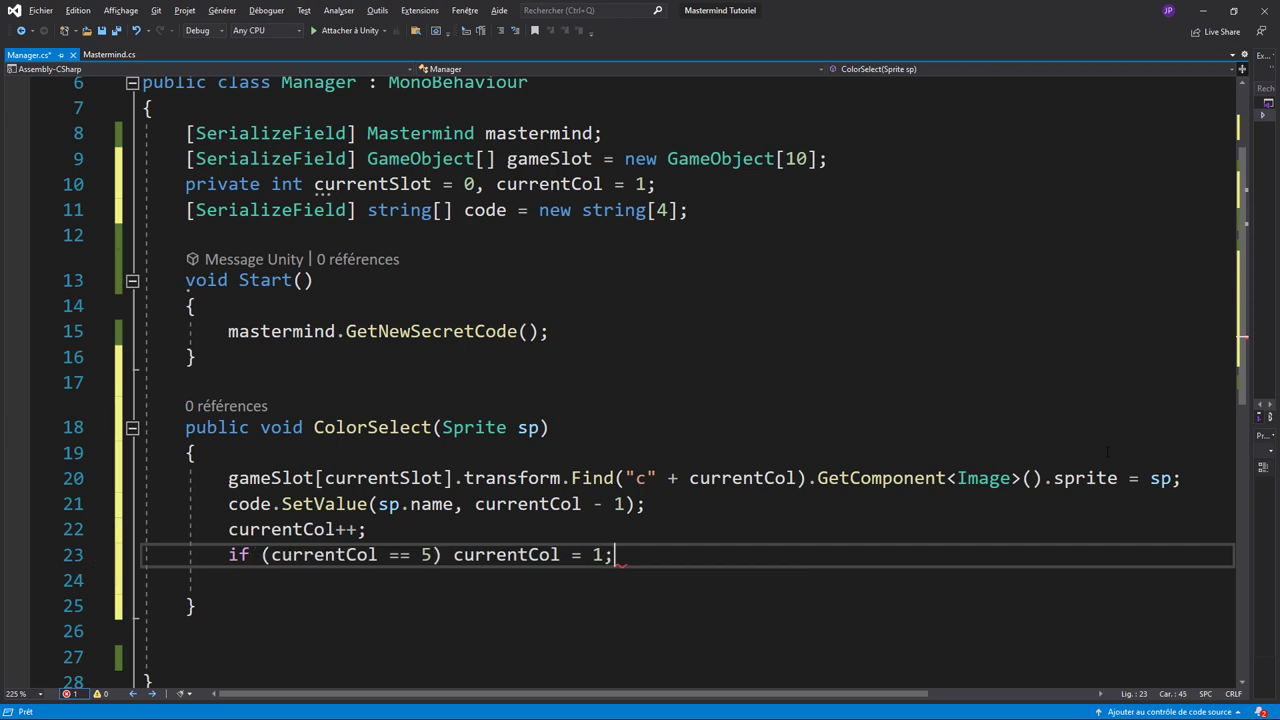
Remove the blank line in ColorSelect, save Manager.cs and return to Unity
{"action": "key", "text": "ctrl+s"}
{"action": "key", "text": "Delete"}
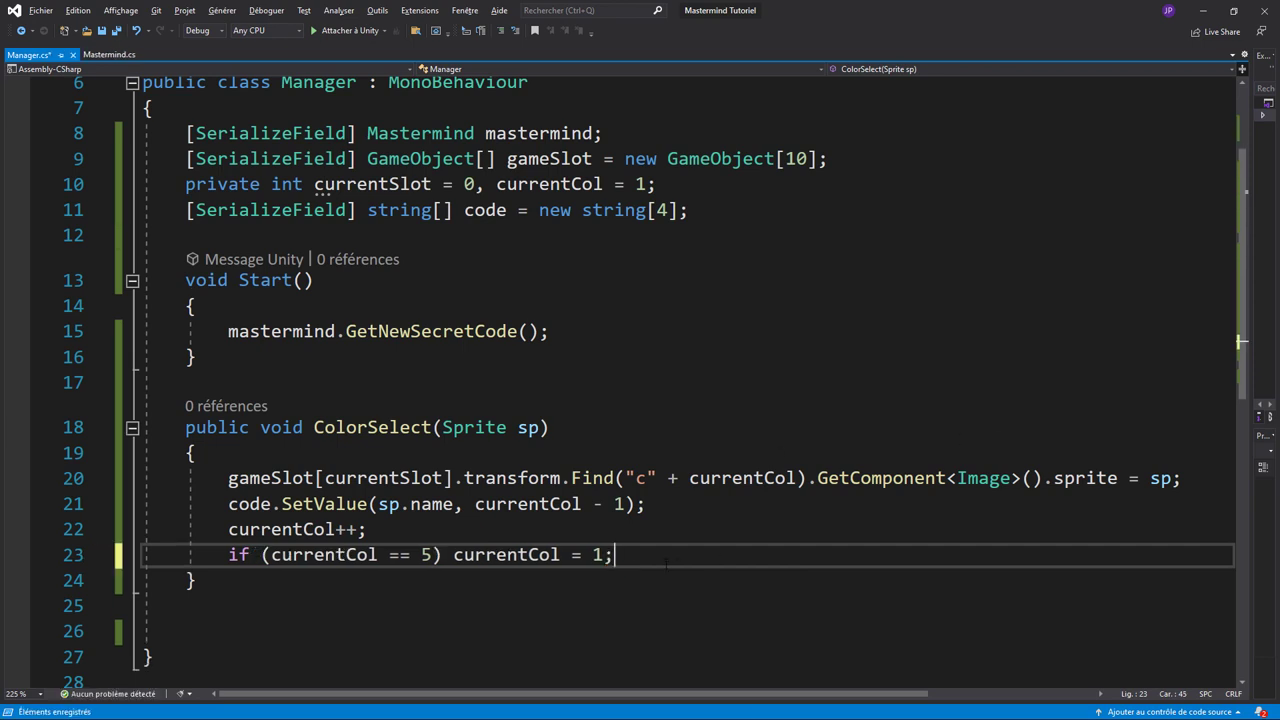
{"action": "key", "text": "ctrl+s"}
{"action": "key", "text": "alt+Tab"}
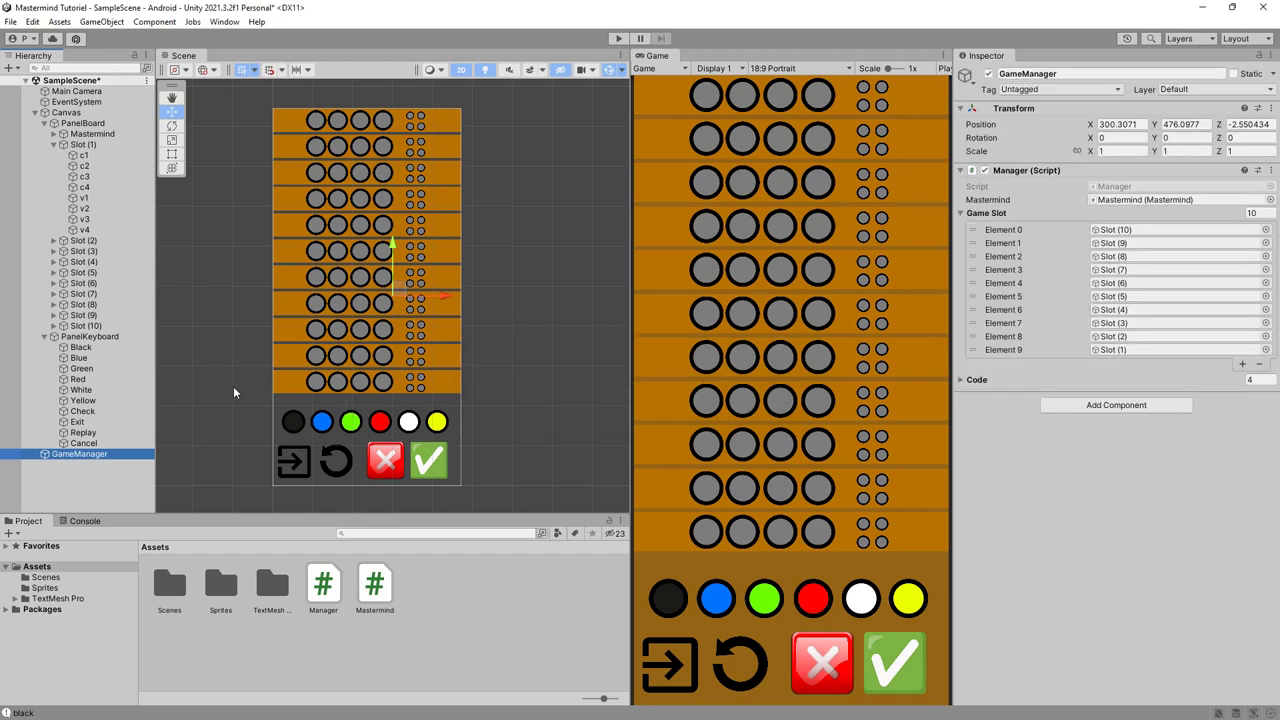
Give the Black key a Pointer Click trigger calling Manager.ColorSelect on GameManager
{"action": "left_click", "coordinate": [53, 145]}
{"action": "left_click", "coordinate": [80, 262]}
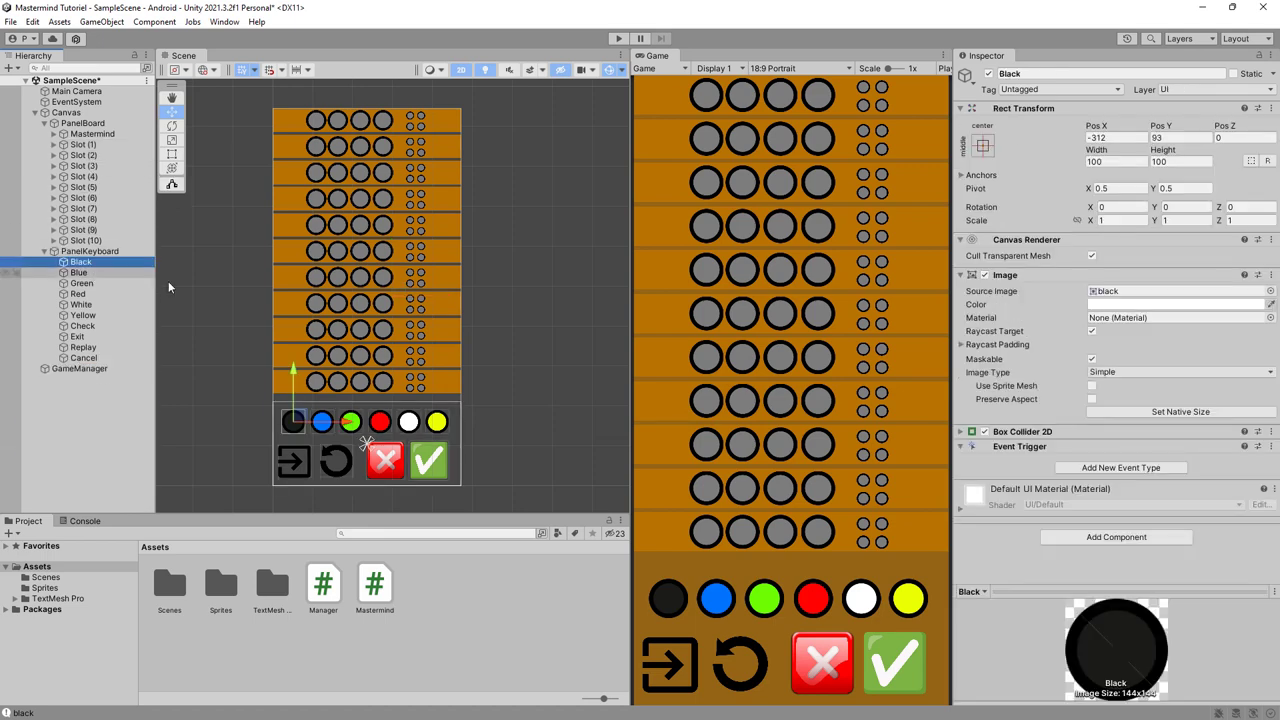
{"action": "left_click", "coordinate": [1118, 467]}
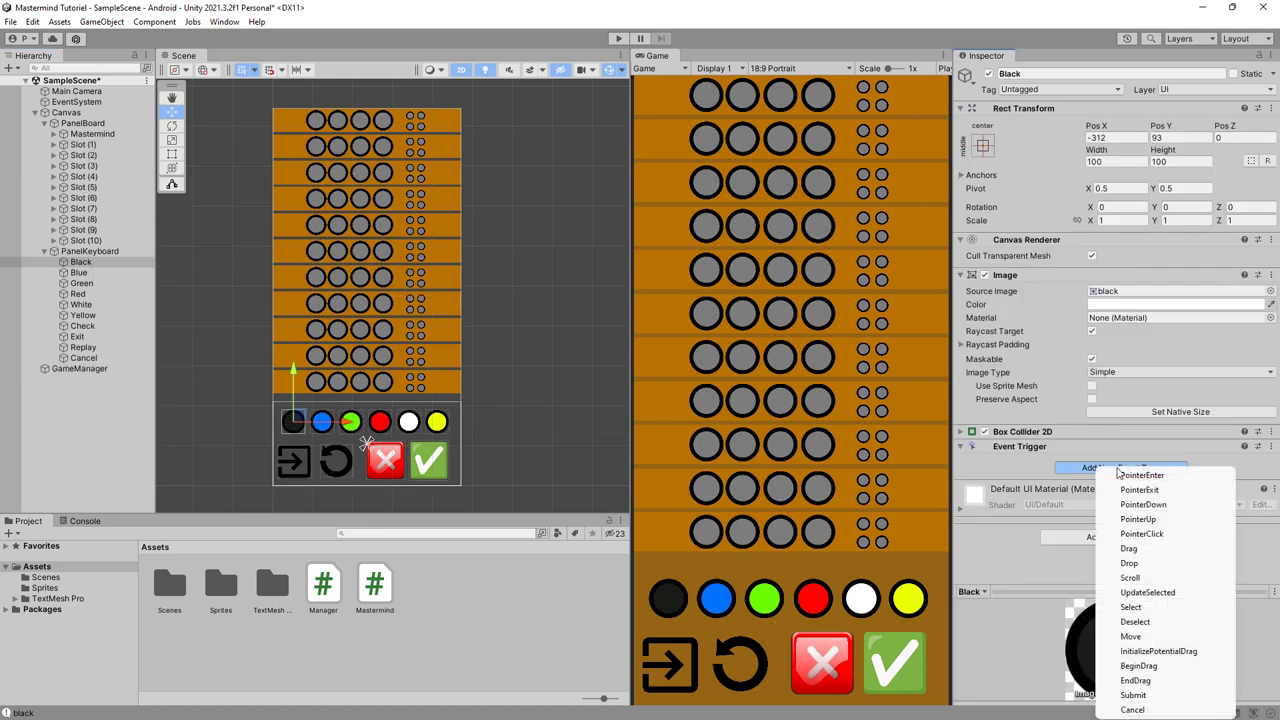
{"action": "left_click", "coordinate": [1146, 533]}
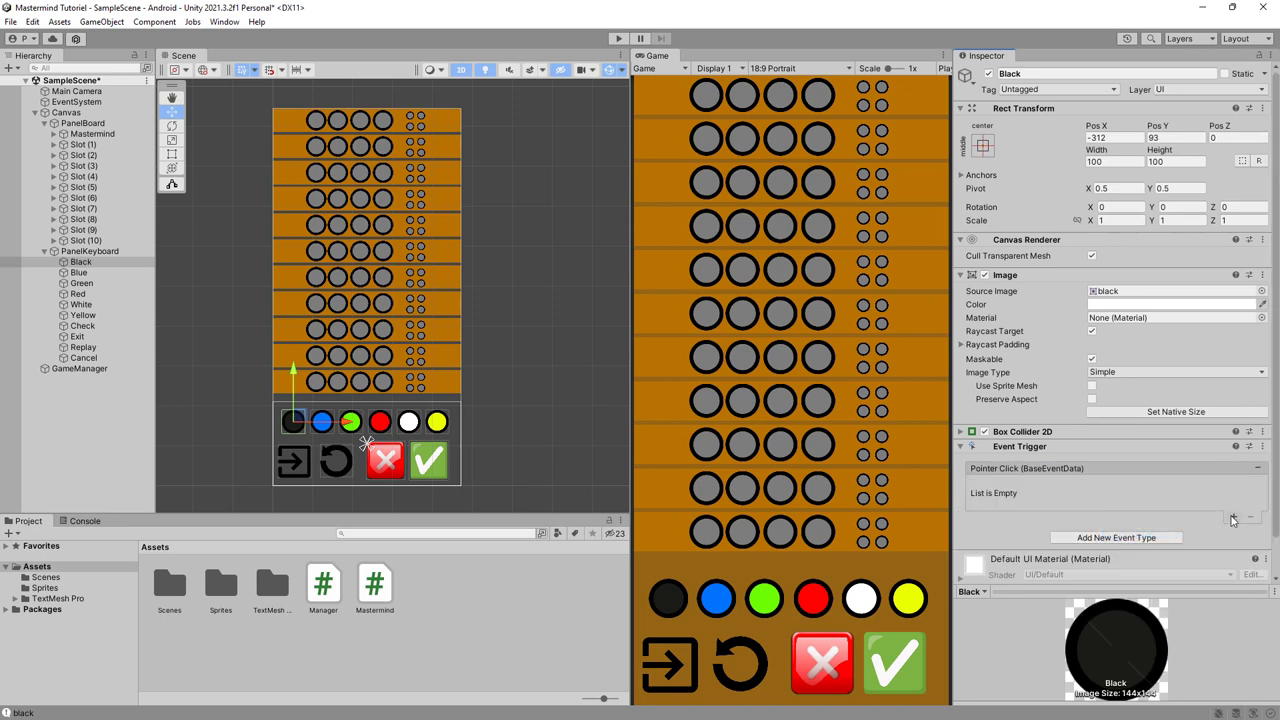
{"action": "left_click", "coordinate": [1233, 519]}
{"action": "mouse_move", "coordinate": [90, 368]}
{"action": "left_mouse_down"}
{"action": "mouse_move", "coordinate": [480, 396]}
{"action": "mouse_move", "coordinate": [1020, 499]}
{"action": "left_mouse_up"}
{"action": "left_click", "coordinate": [1102, 487]}
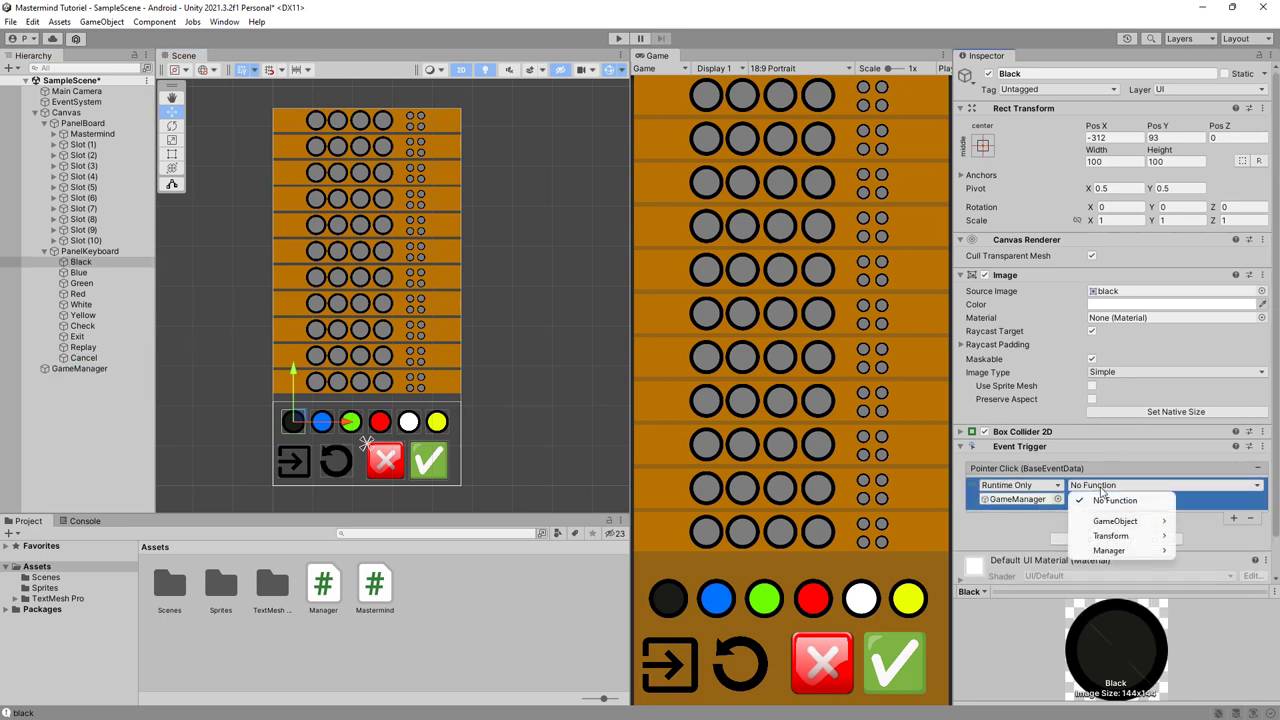
{"action": "mouse_move", "coordinate": [1110, 550]}
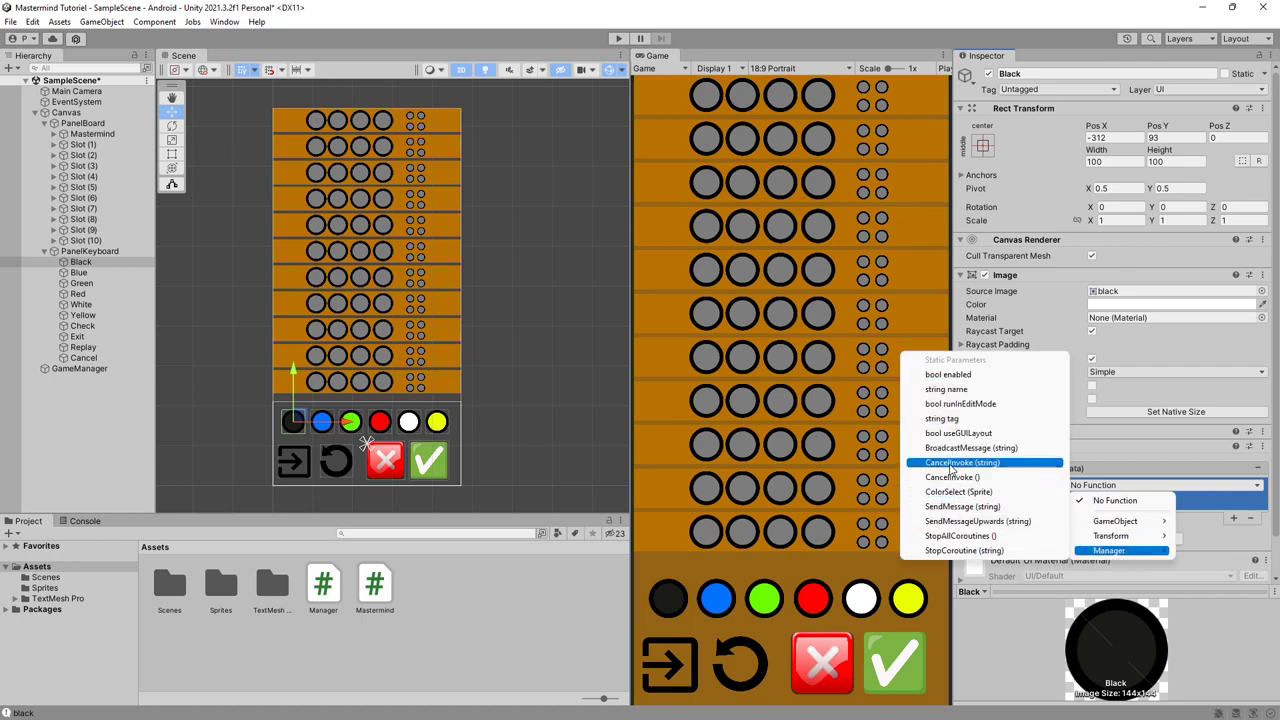
{"action": "left_click", "coordinate": [958, 491]}
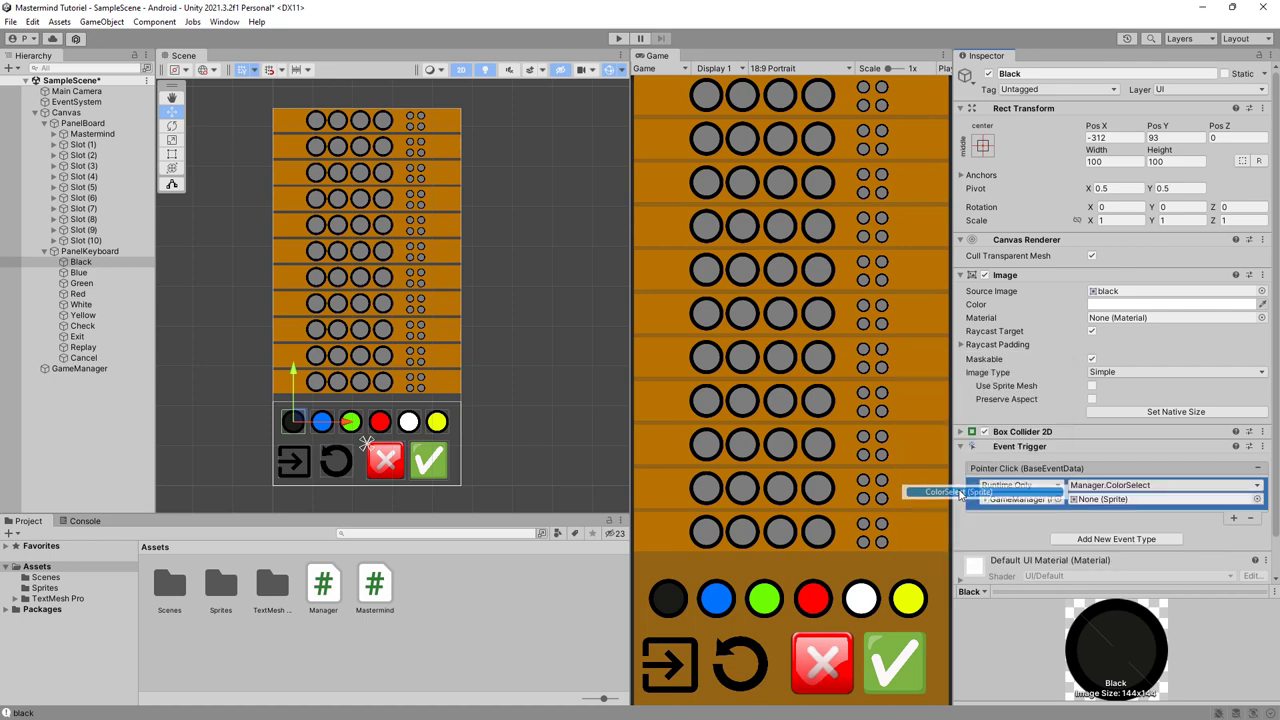
{"action": "left_click_drag", "start_coordinate": [958, 491], "coordinate": [960, 492]}
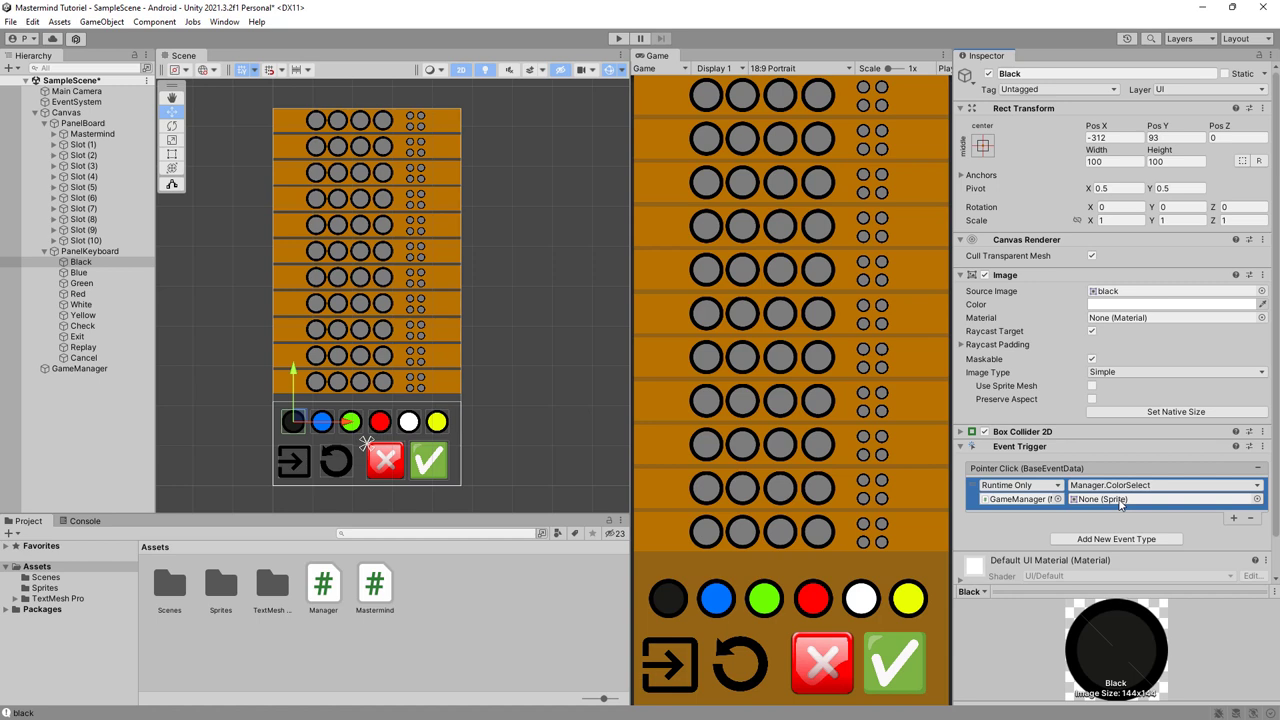
Set the black sprite from the Sprites folder as the ColorSelect argument
{"action": "left_click", "coordinate": [224, 598]}
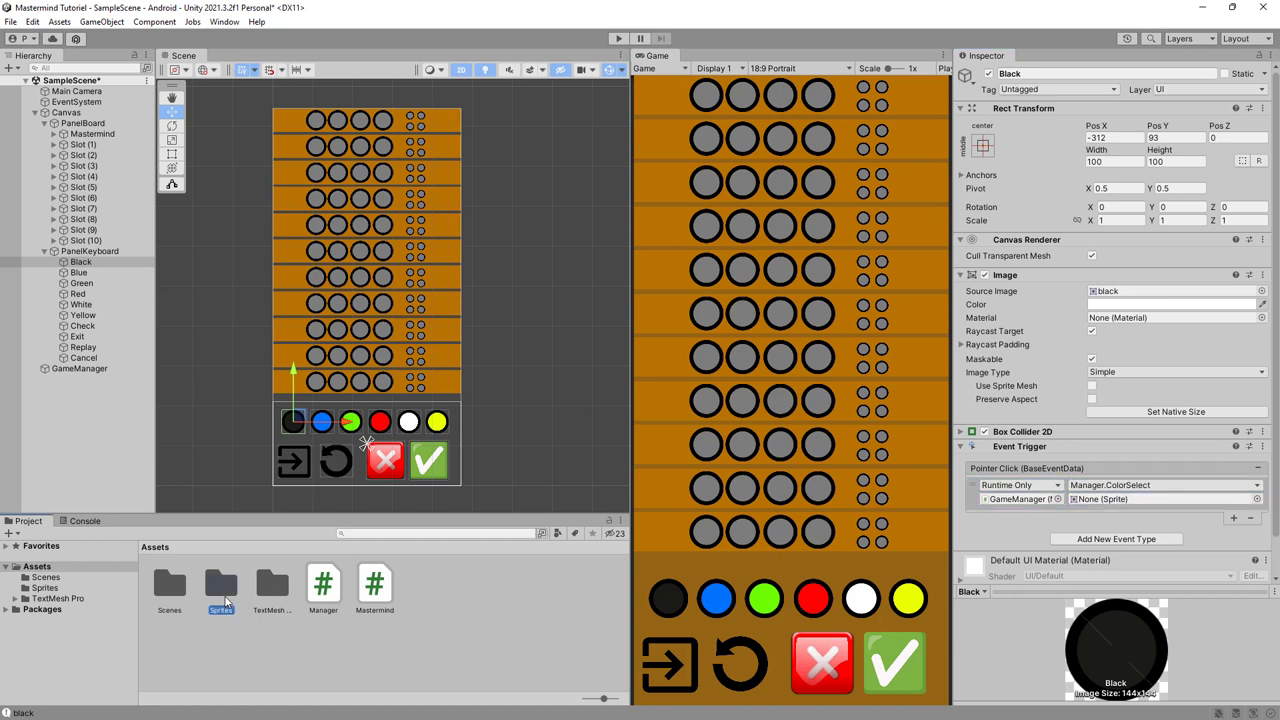
{"action": "double_click", "coordinate": [224, 598]}
{"action": "left_click", "coordinate": [80, 262]}
{"action": "left_click", "coordinate": [172, 590]}
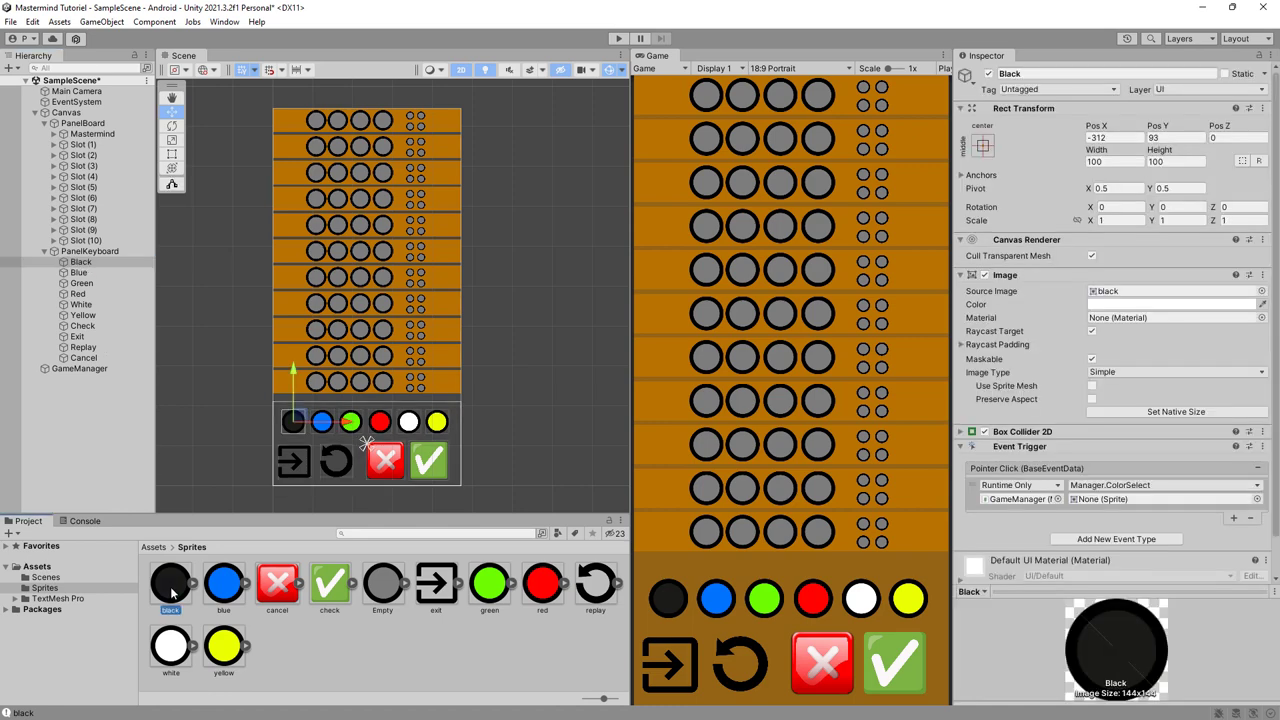
{"action": "left_click_drag", "start_coordinate": [172, 590], "coordinate": [1160, 498]}
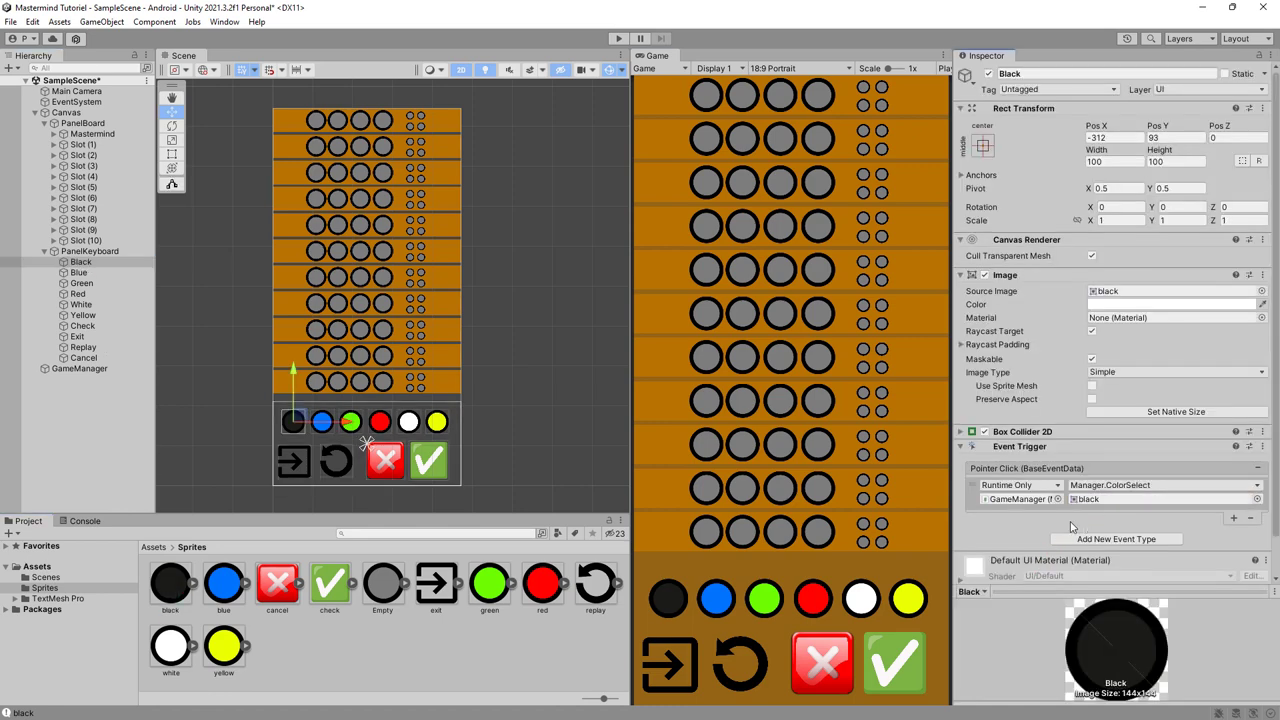
{"action": "left_click", "coordinate": [113, 273]}
Add a Pointer Click trigger on the Blue key calling Manager.ColorSelect
{"action": "left_click", "coordinate": [1104, 469]}
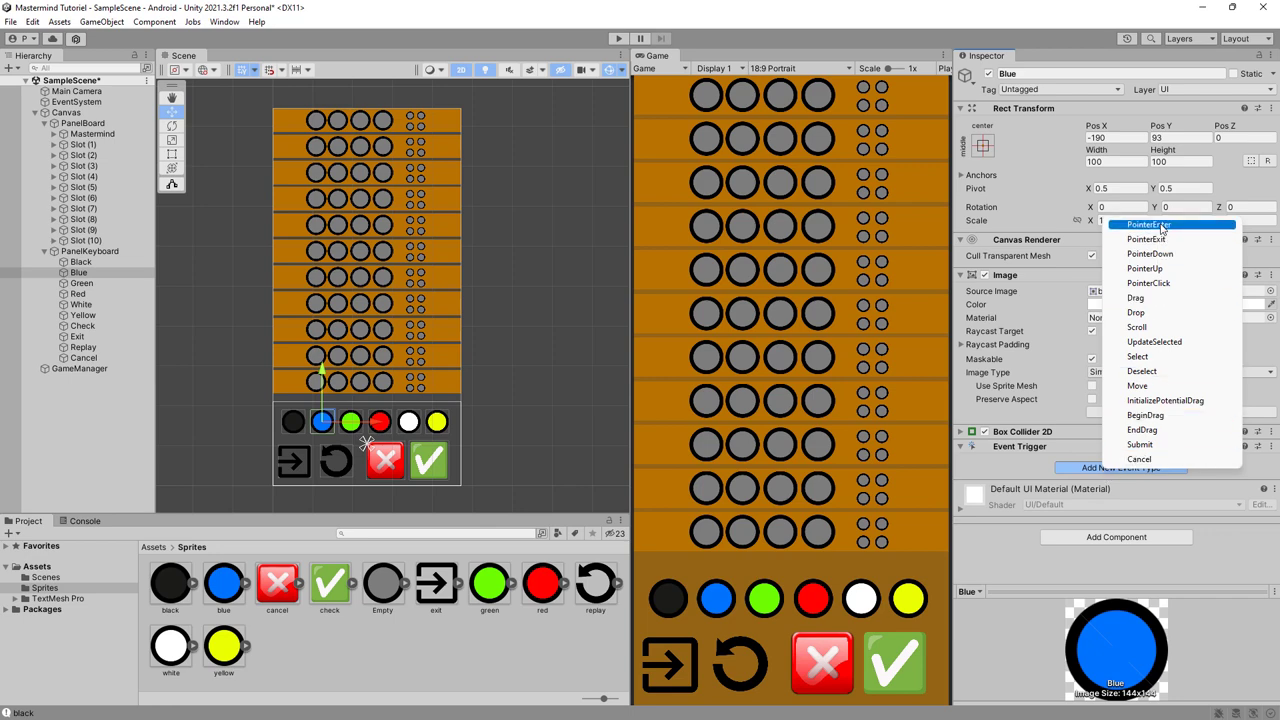
{"action": "left_click", "coordinate": [1148, 283]}
{"action": "left_click", "coordinate": [1110, 485]}
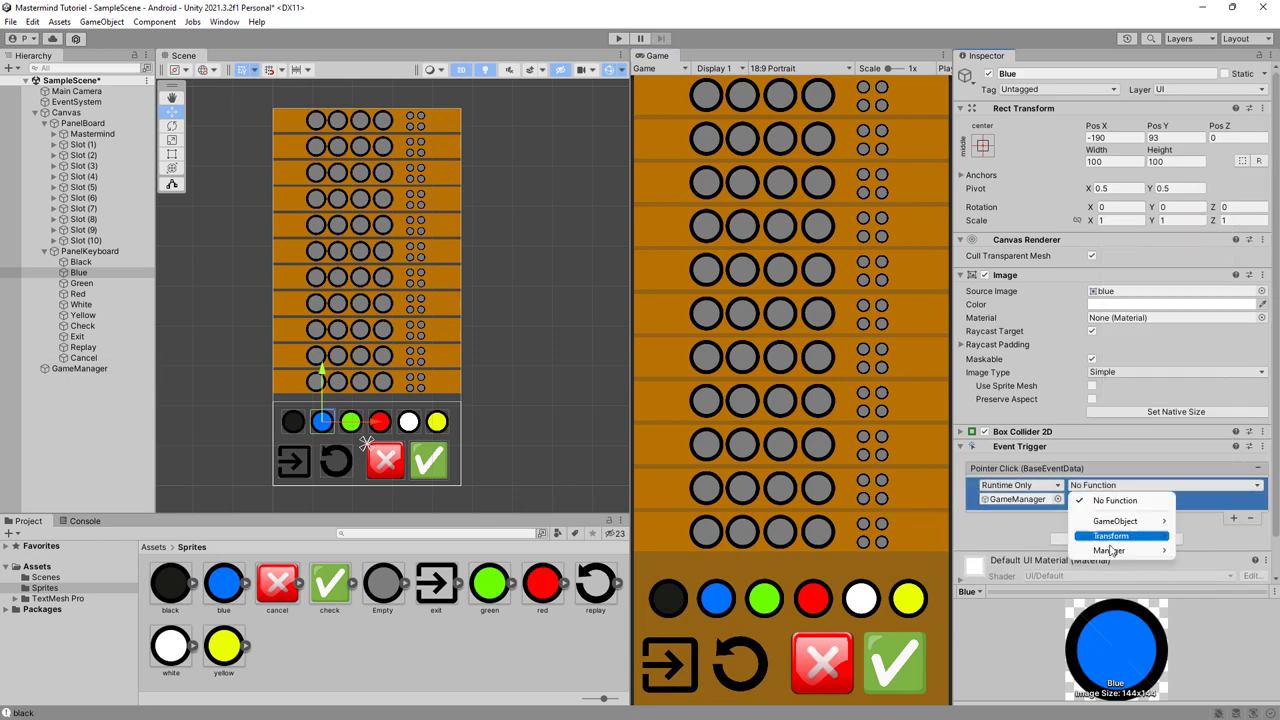
{"action": "mouse_move", "coordinate": [1109, 550]}
{"action": "left_click", "coordinate": [980, 530]}
Give the Green key a Pointer Click trigger calling Manager.ColorSelect on GameManager
{"action": "left_click", "coordinate": [81, 283]}
{"action": "left_click", "coordinate": [1120, 468]}
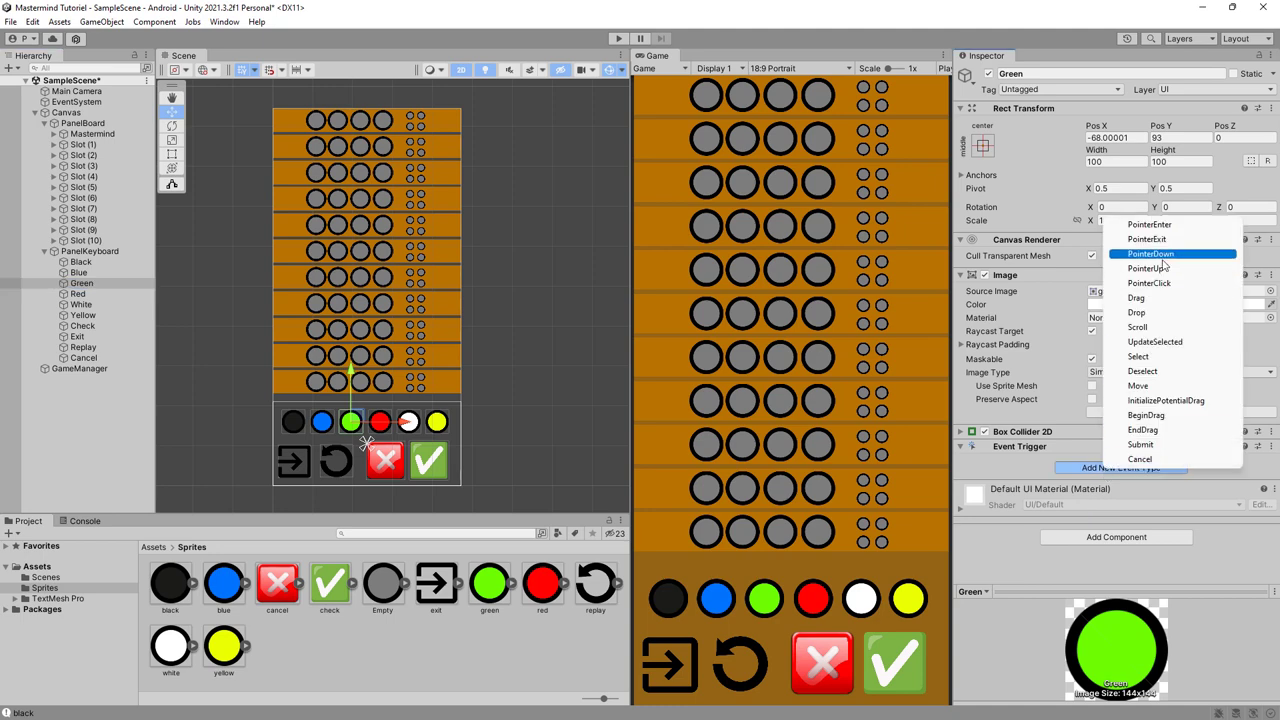
{"action": "left_click", "coordinate": [1148, 283]}
{"action": "left_click_drag", "start_coordinate": [79, 368], "coordinate": [1020, 499]}
{"action": "left_click", "coordinate": [1165, 485]}
{"action": "mouse_move", "coordinate": [1100, 550]}
{"action": "left_click", "coordinate": [995, 510]}
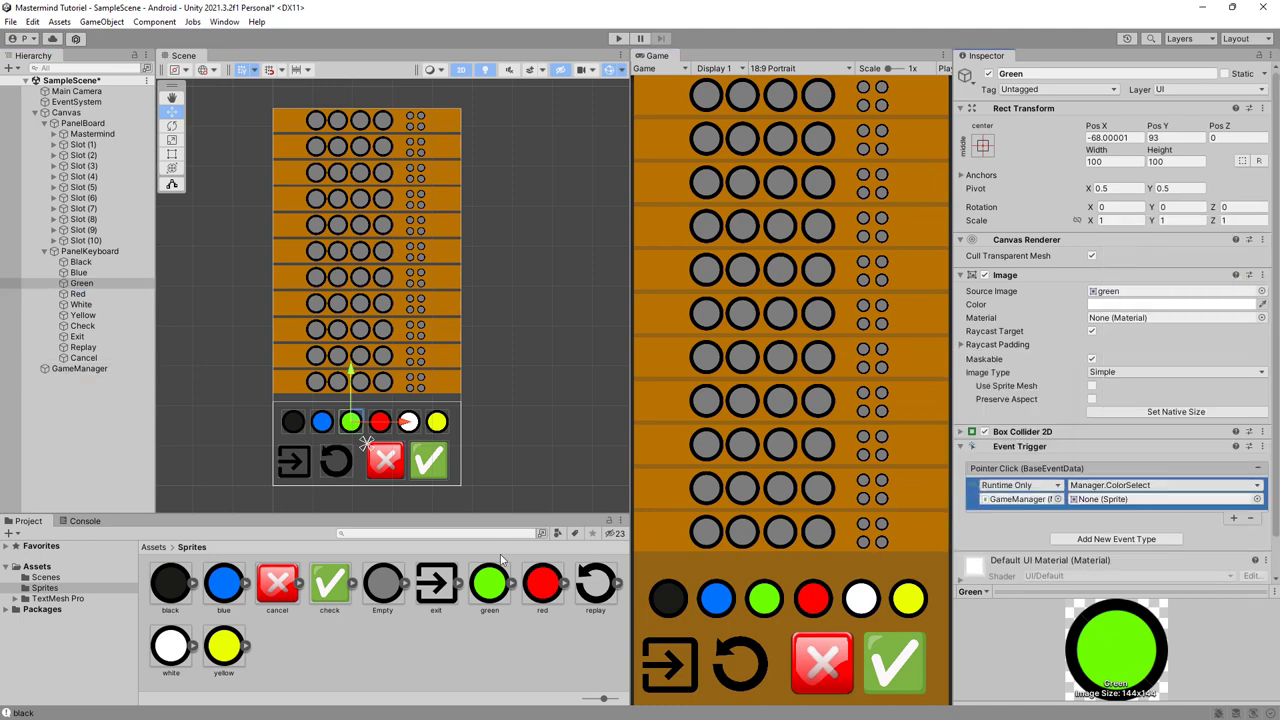
Give the Red key a Pointer Click trigger calling Manager.ColorSelect on GameManager
{"action": "left_click", "coordinate": [77, 293]}
{"action": "left_click", "coordinate": [1116, 474]}
{"action": "left_click", "coordinate": [1148, 283]}
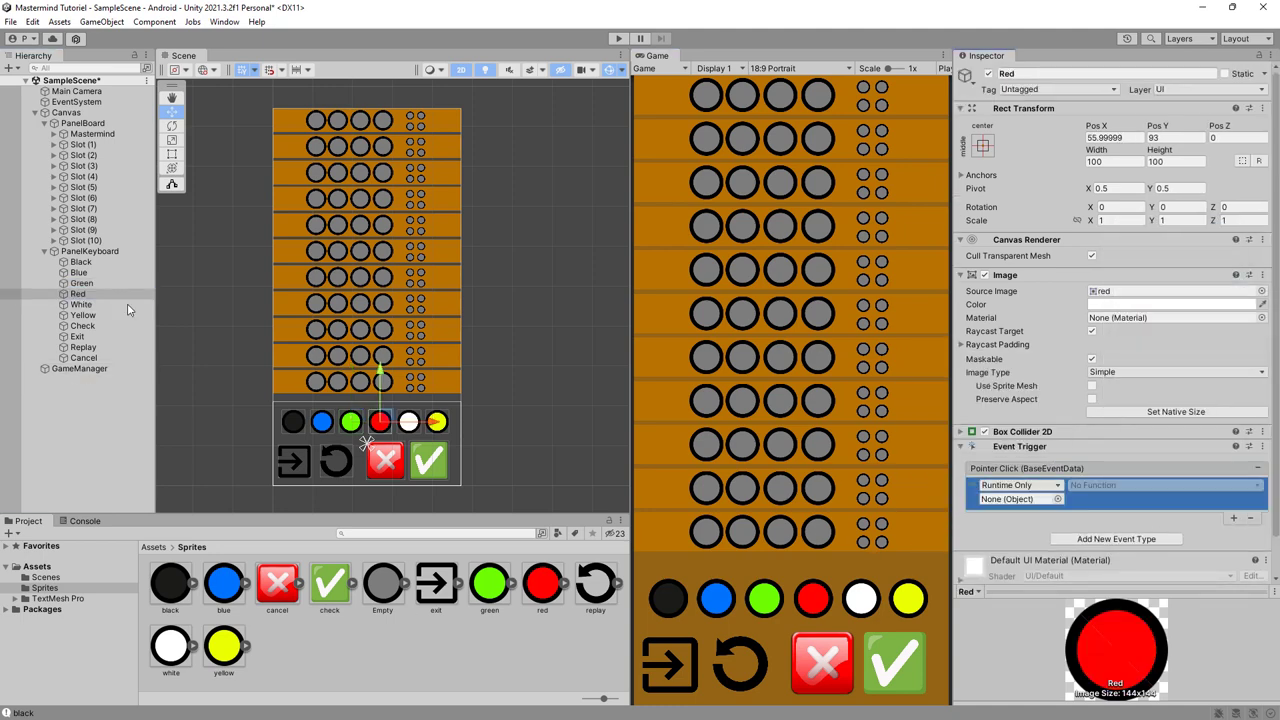
{"action": "left_click_drag", "start_coordinate": [79, 368], "coordinate": [1020, 499]}
{"action": "left_click", "coordinate": [1165, 485]}
{"action": "mouse_move", "coordinate": [1110, 543]}
{"action": "left_click", "coordinate": [990, 494]}
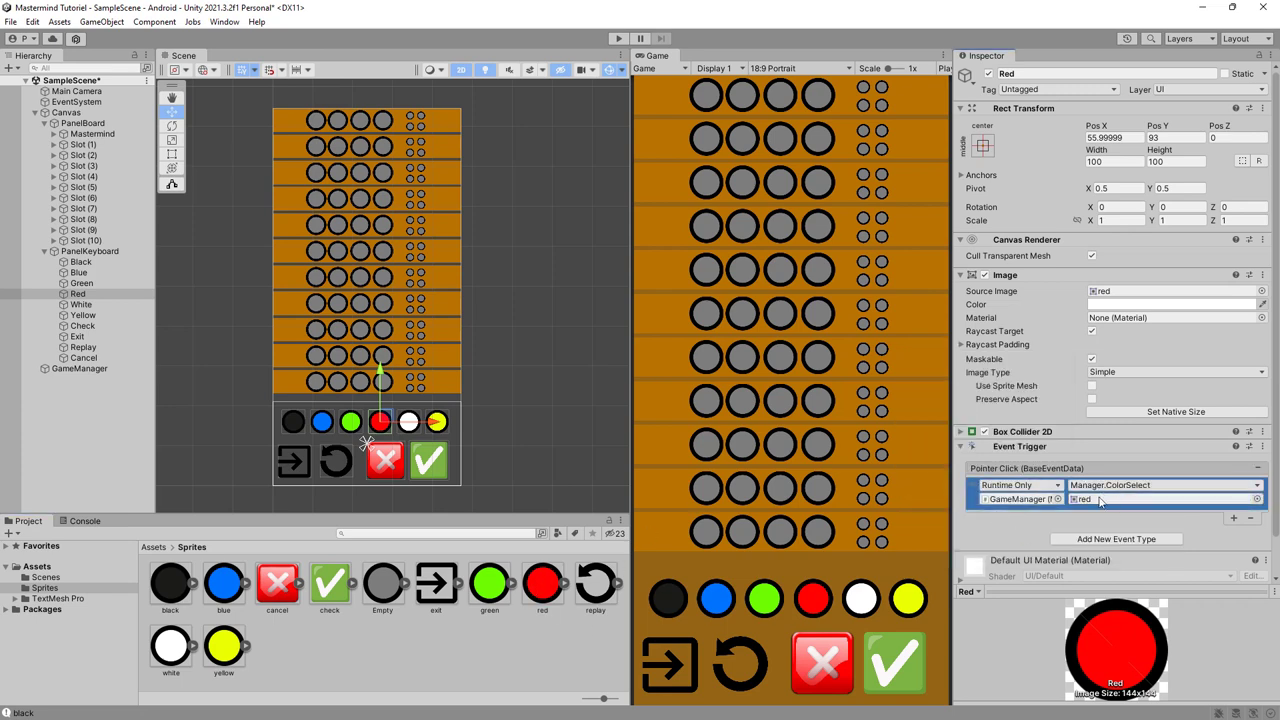
Give the White key a Pointer Click trigger calling Manager.ColorSelect on GameManager
{"action": "left_click", "coordinate": [80, 304]}
{"action": "left_click", "coordinate": [1116, 474]}
{"action": "left_click", "coordinate": [1148, 283]}
{"action": "left_click_drag", "start_coordinate": [79, 368], "coordinate": [1020, 499]}
{"action": "left_click", "coordinate": [1165, 485]}
{"action": "mouse_move", "coordinate": [1110, 550]}
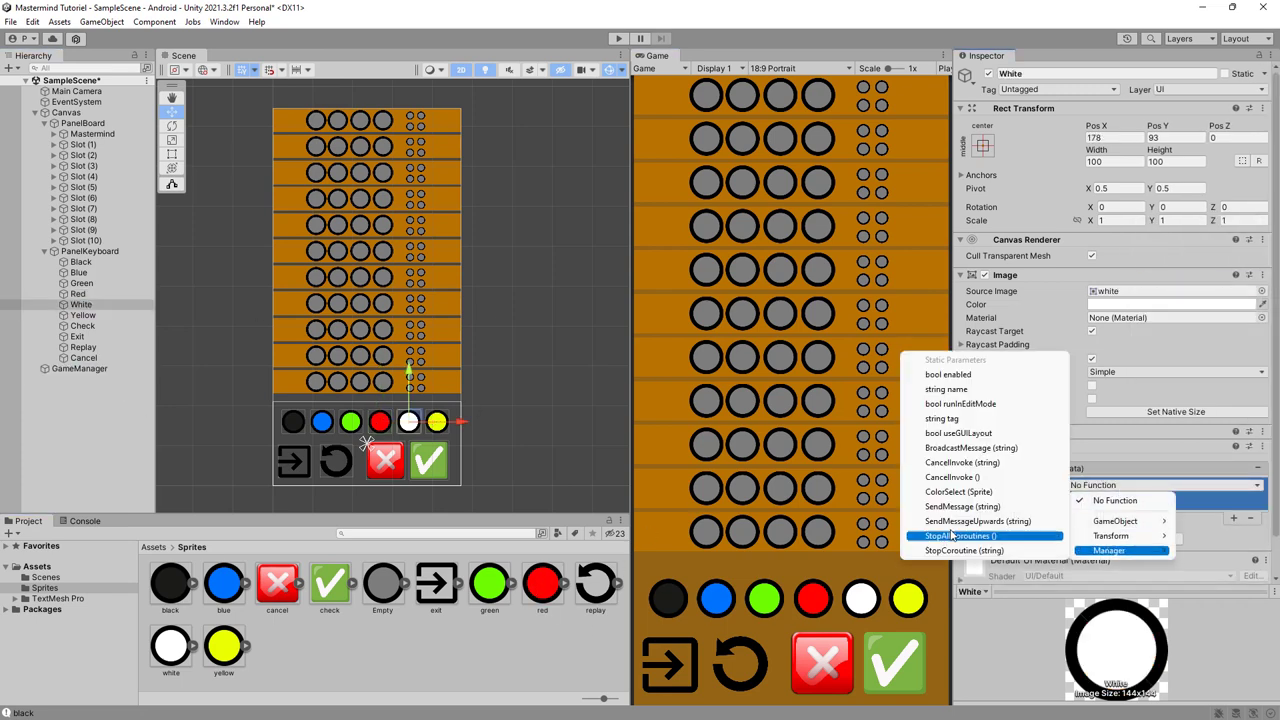
{"action": "left_click", "coordinate": [958, 492]}
Give the Yellow key a Pointer Click trigger calling Manager.ColorSelect with the yellow sprite
{"action": "left_click", "coordinate": [83, 315]}
{"action": "left_click", "coordinate": [1116, 391]}
{"action": "left_click", "coordinate": [1148, 283]}
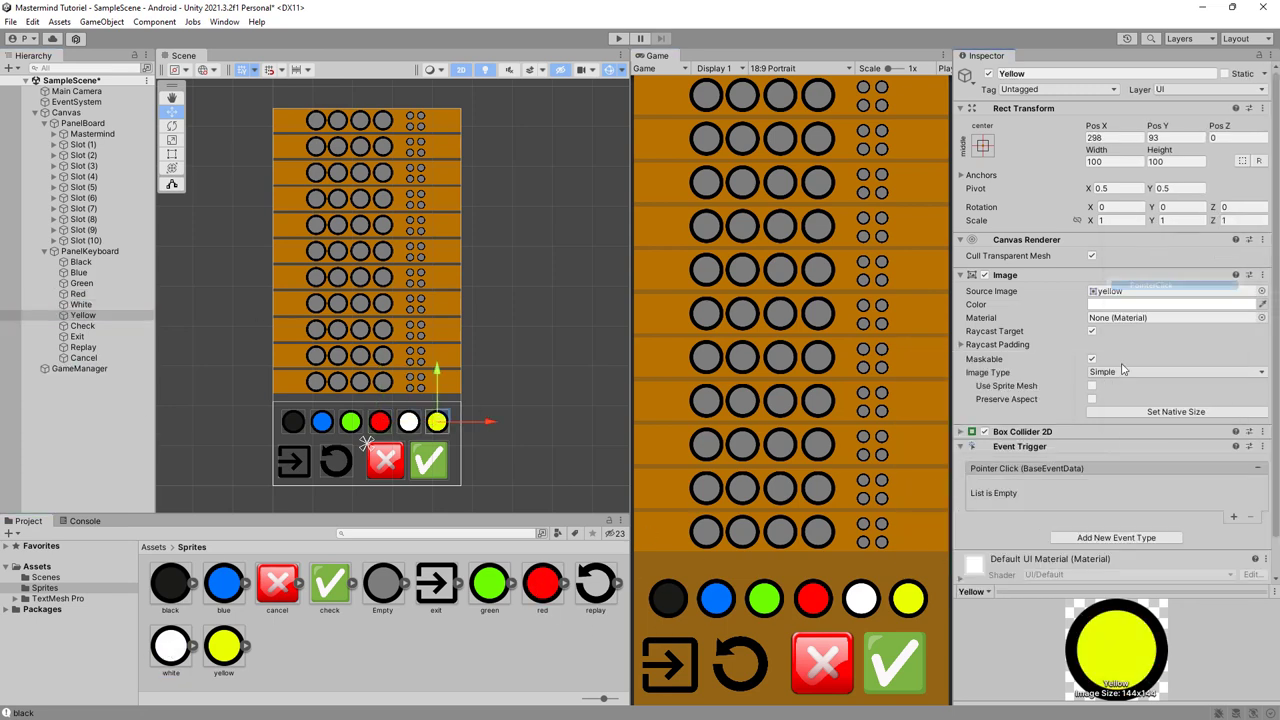
{"action": "left_click_drag", "start_coordinate": [79, 368], "coordinate": [1020, 499]}
{"action": "left_click", "coordinate": [1165, 485]}
{"action": "mouse_move", "coordinate": [1110, 548]}
{"action": "left_click", "coordinate": [985, 495]}
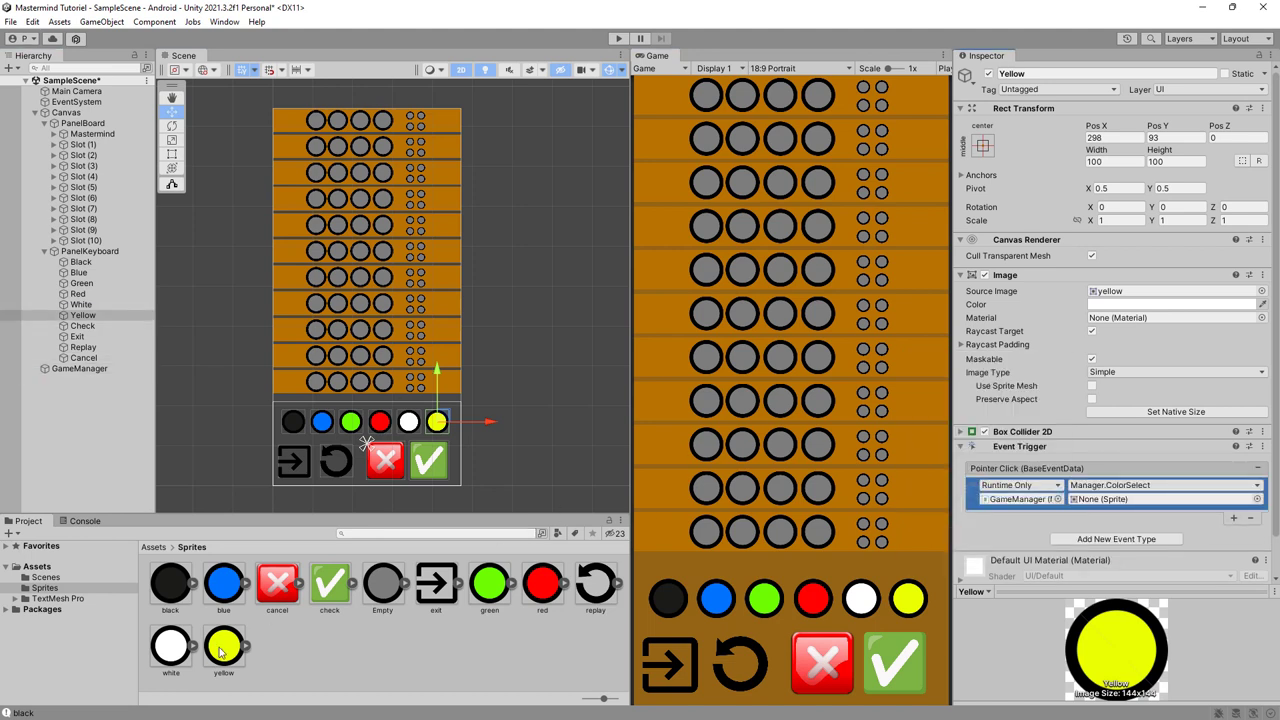
{"action": "left_click_drag", "start_coordinate": [222, 648], "coordinate": [1160, 499]}
Enter play mode and fill the four slots with yellow, red, black and blue
{"action": "left_click", "coordinate": [618, 38]}
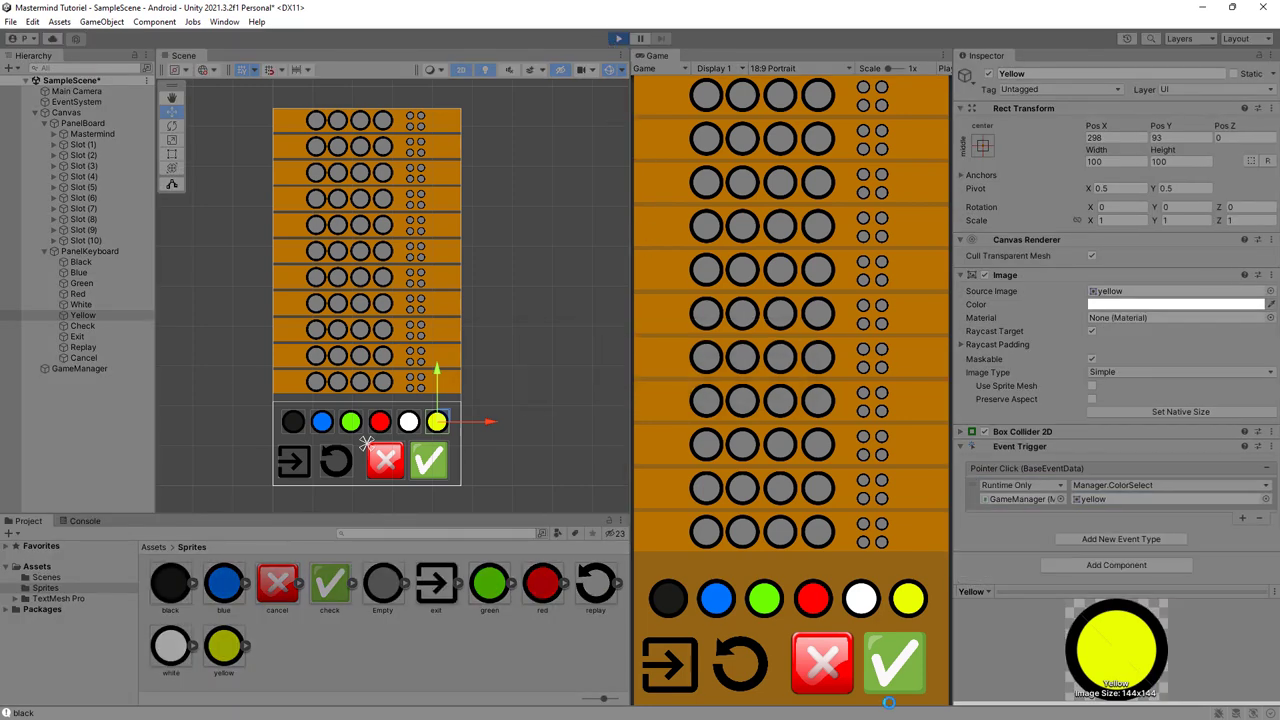
{"action": "left_click", "coordinate": [906, 604]}
{"action": "left_click", "coordinate": [815, 610]}
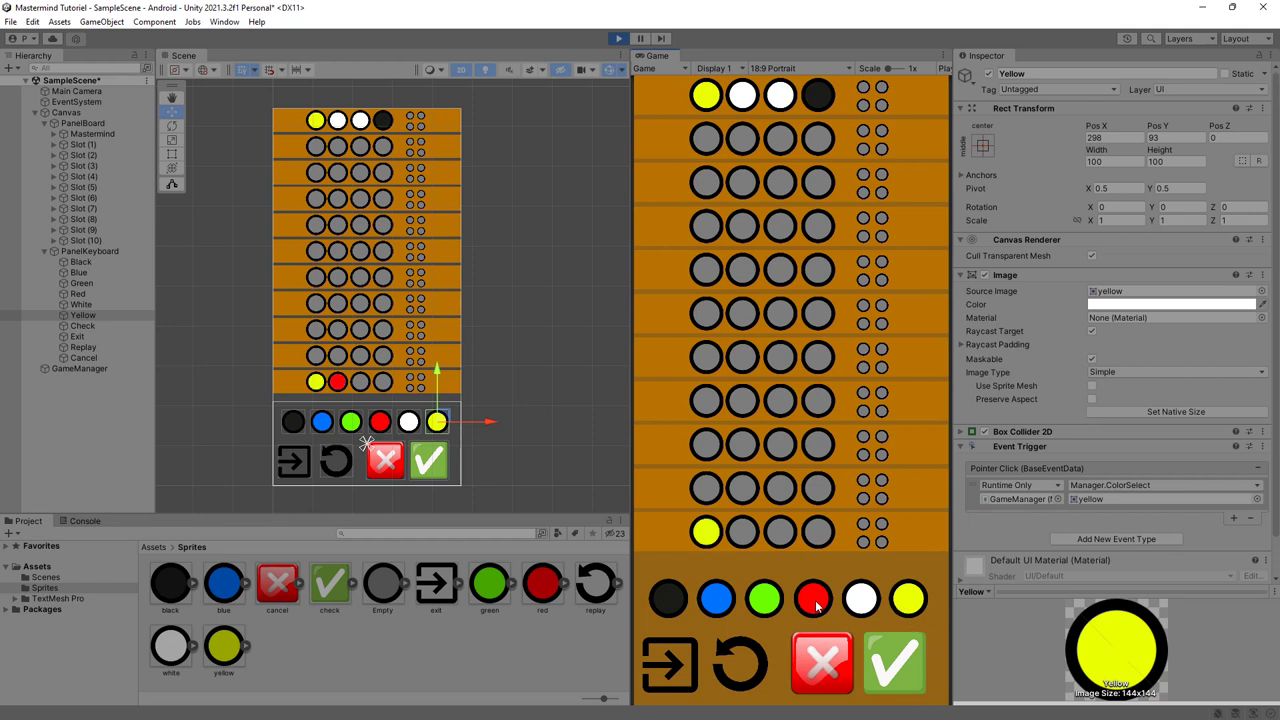
{"action": "left_click", "coordinate": [670, 603]}
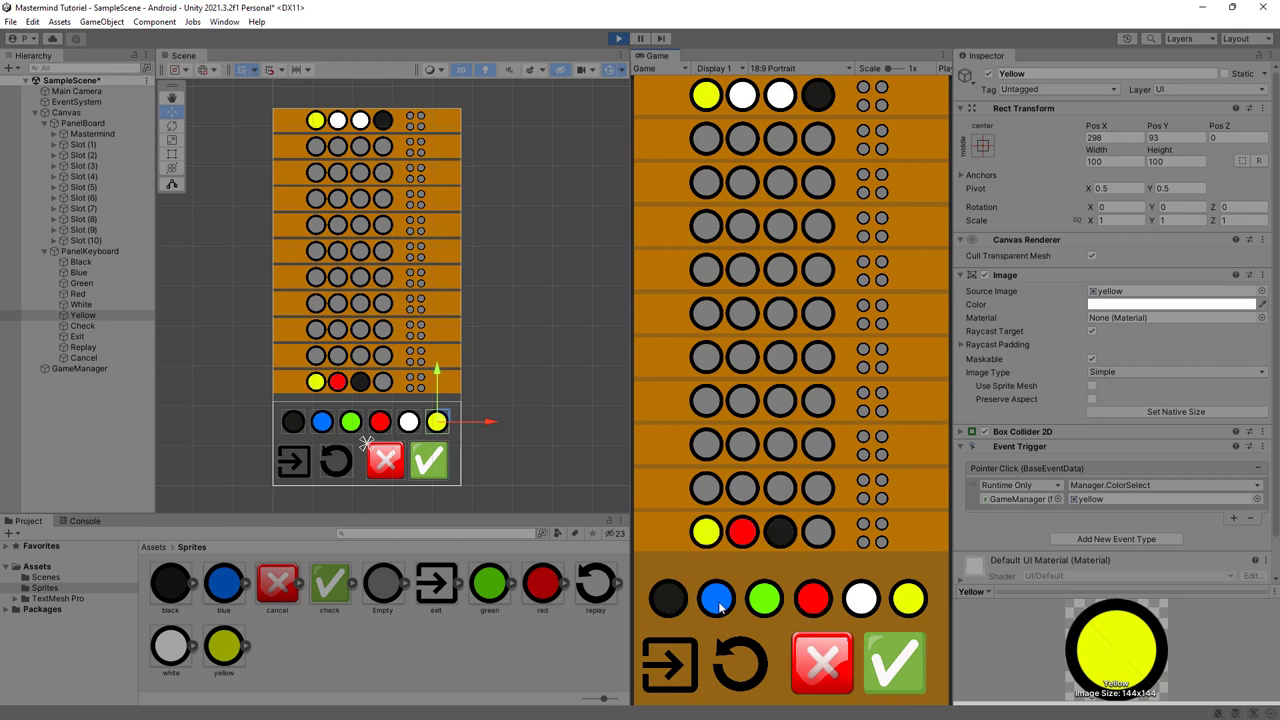
{"action": "left_click", "coordinate": [718, 606]}
Keep clicking keys so the slots wrap around, ending red, black, blue, green
{"action": "left_click", "coordinate": [861, 600]}
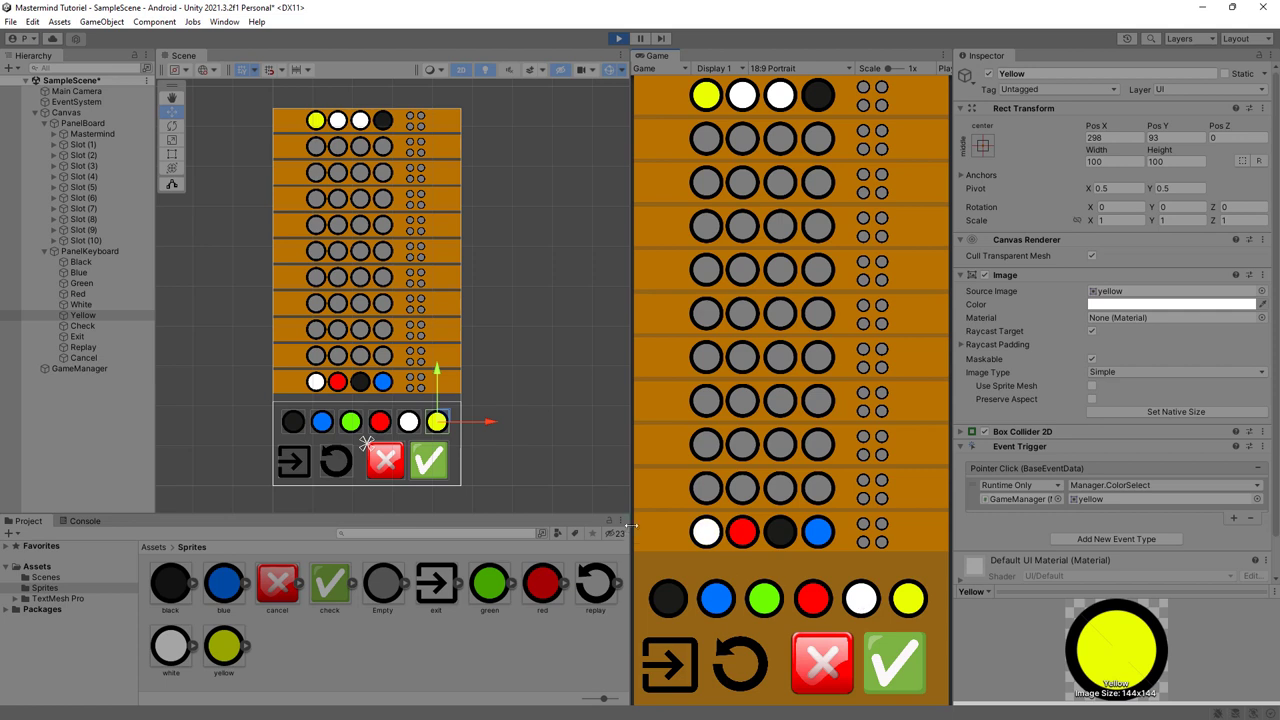
{"action": "left_click", "coordinate": [724, 598]}
{"action": "left_click", "coordinate": [770, 600]}
{"action": "left_click", "coordinate": [810, 606]}
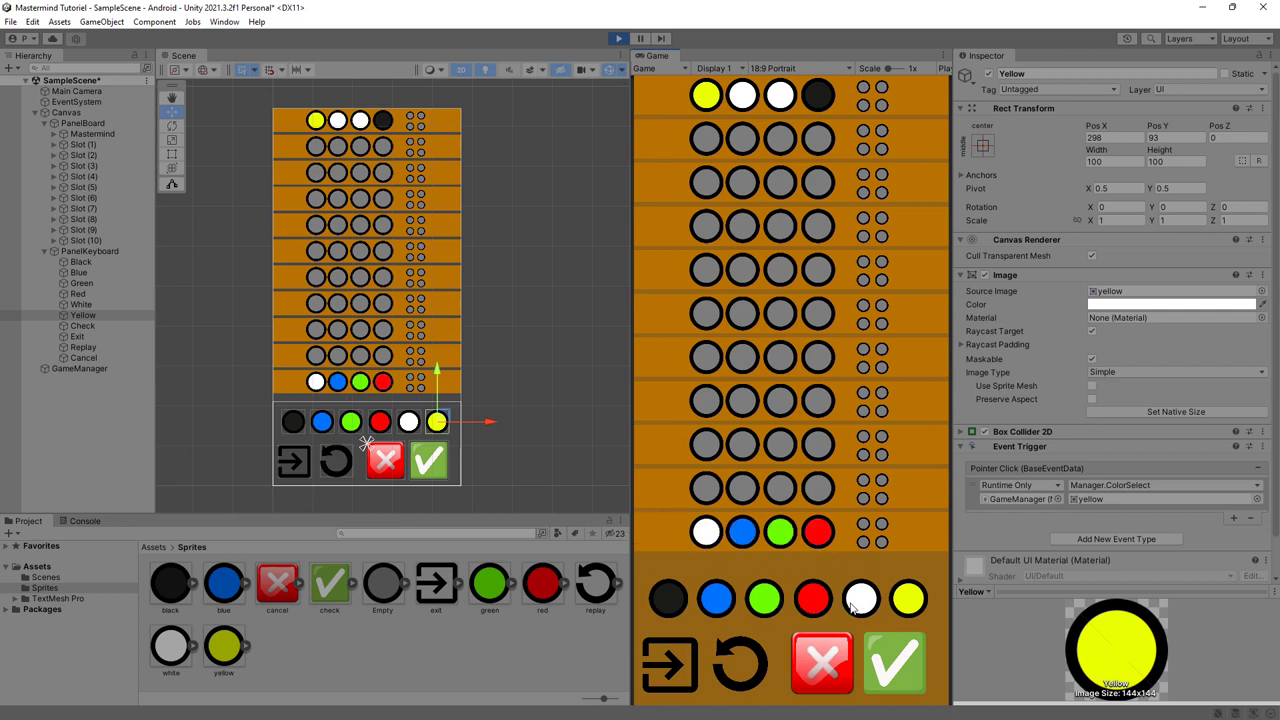
{"action": "left_click", "coordinate": [672, 600]}
{"action": "left_click", "coordinate": [712, 604]}
{"action": "left_click", "coordinate": [760, 602]}
{"action": "left_click", "coordinate": [810, 606]}
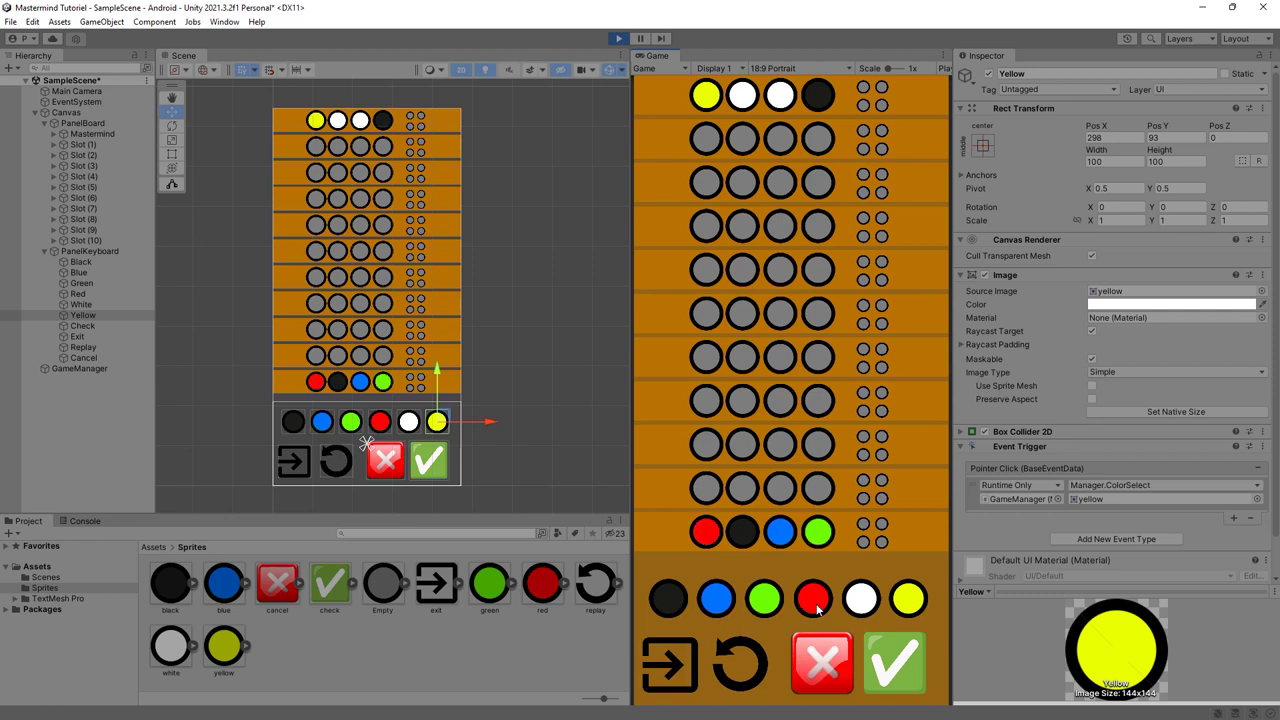